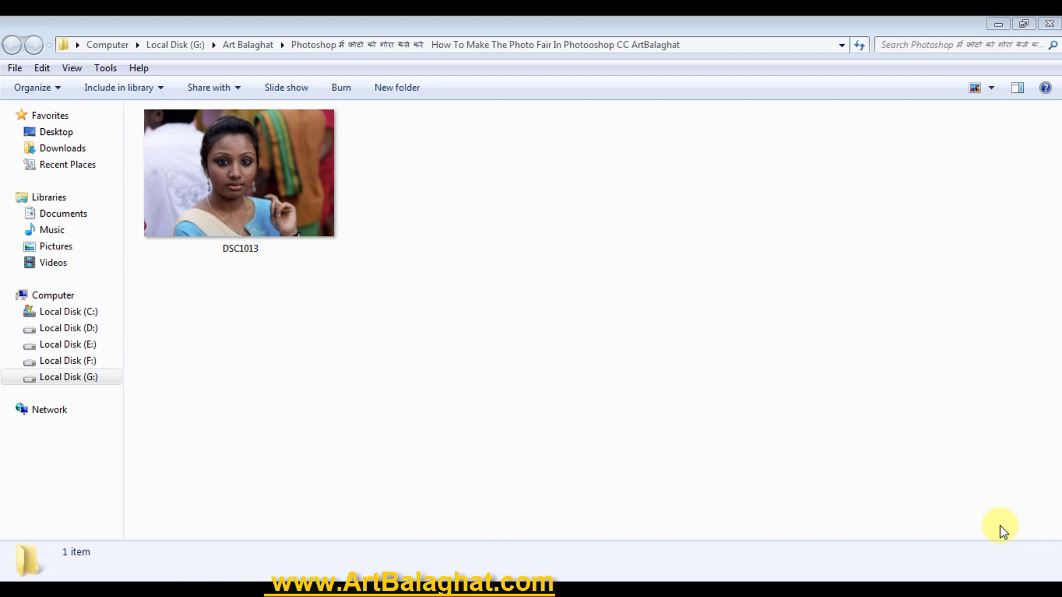
- Drag the DSC1013 photo from its Explorer folder into Photoshop to open it
mouse_move(235, 191)
mouse_down()
mouse_move(463, 459)
mouse_move(415, 290)
mouse_up()
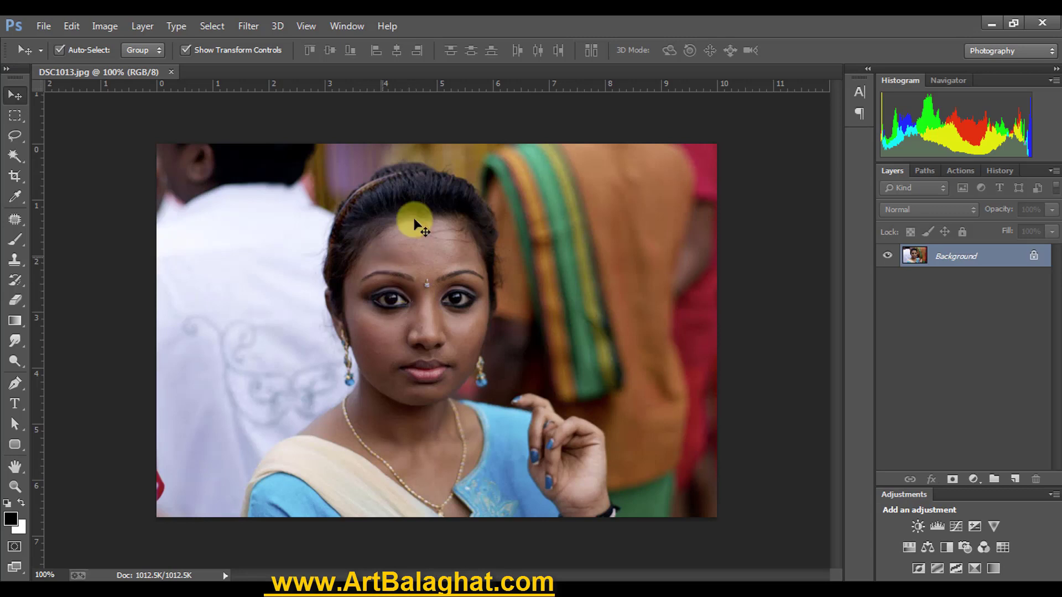
- Crop the portrait to 6 in by 4 in and commit the crop
click(15, 175)
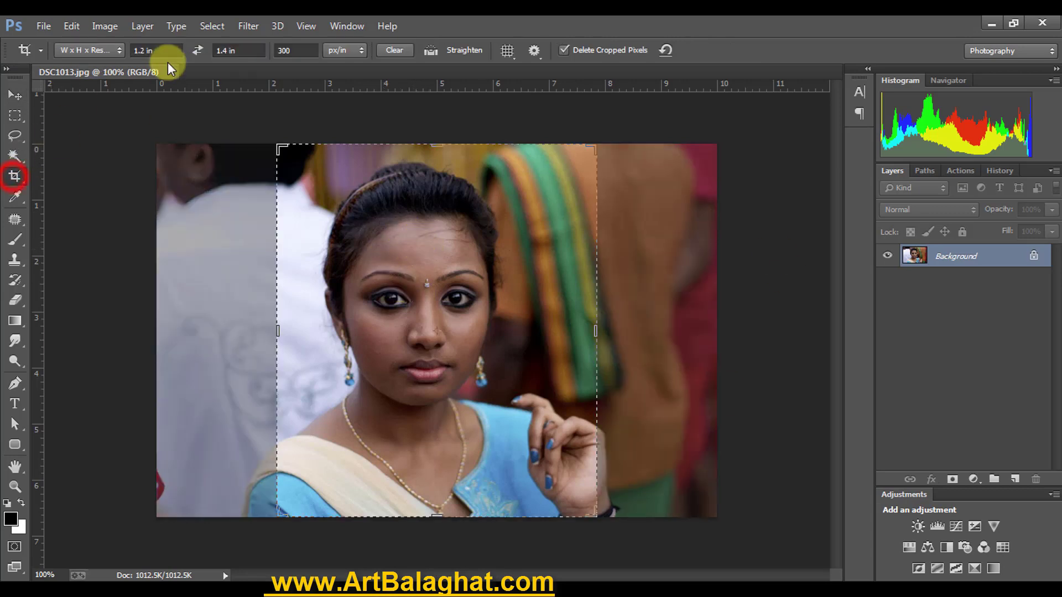
click(167, 48)
text(6)
key(Tab)
text(4)
key(Tab)
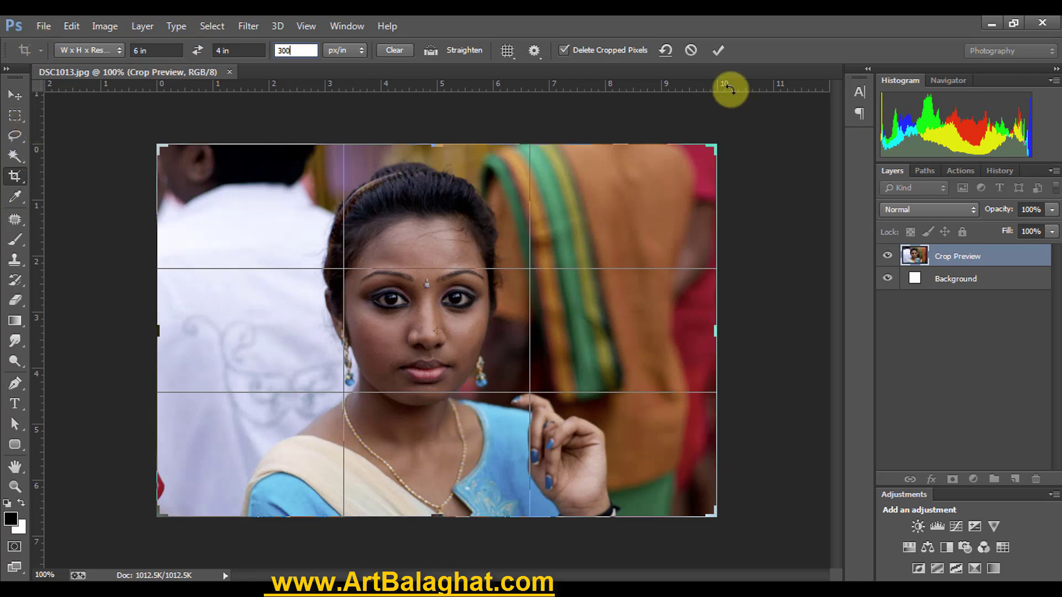
click(717, 51)
- Fit the whole cropped image in the window
click(15, 95)
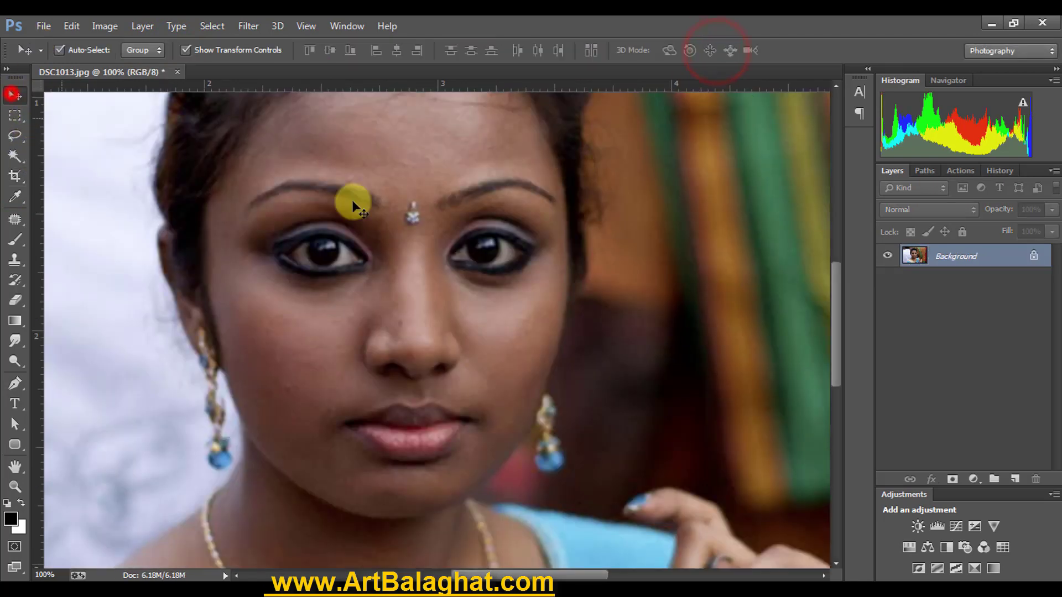
key(ctrl+0)
right_click(505, 237)
click(504, 237)
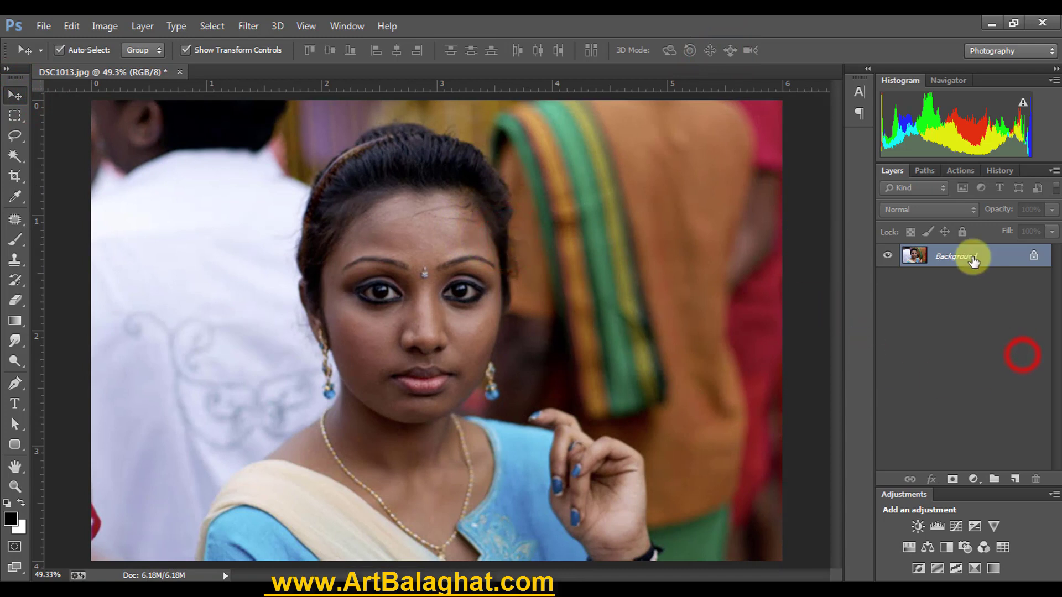
- Duplicate Background into a Background copy layer and make the copy the active layer
drag(970, 256, 1015, 478)
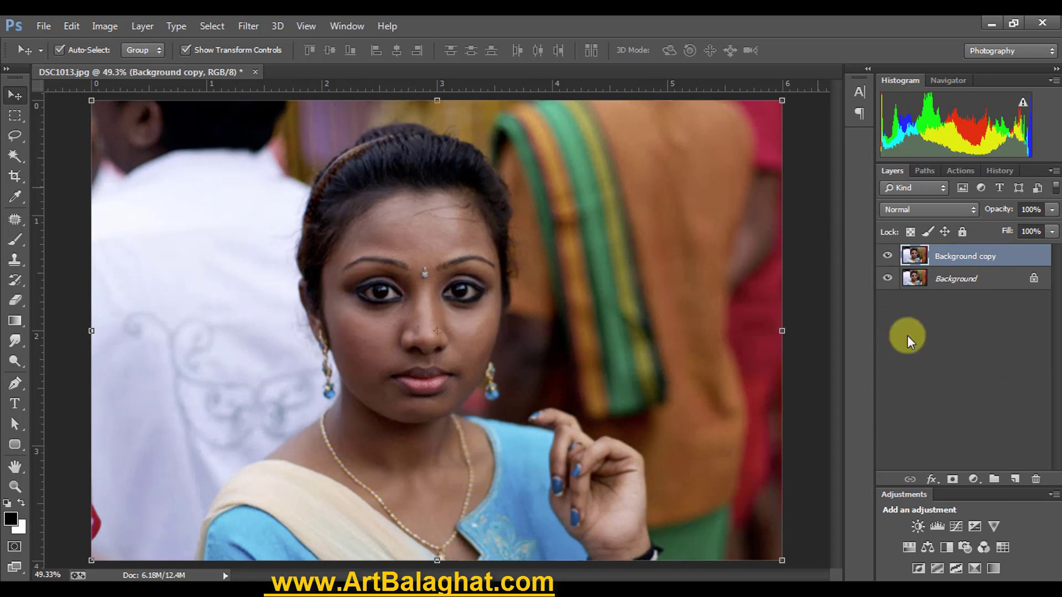
click(948, 389)
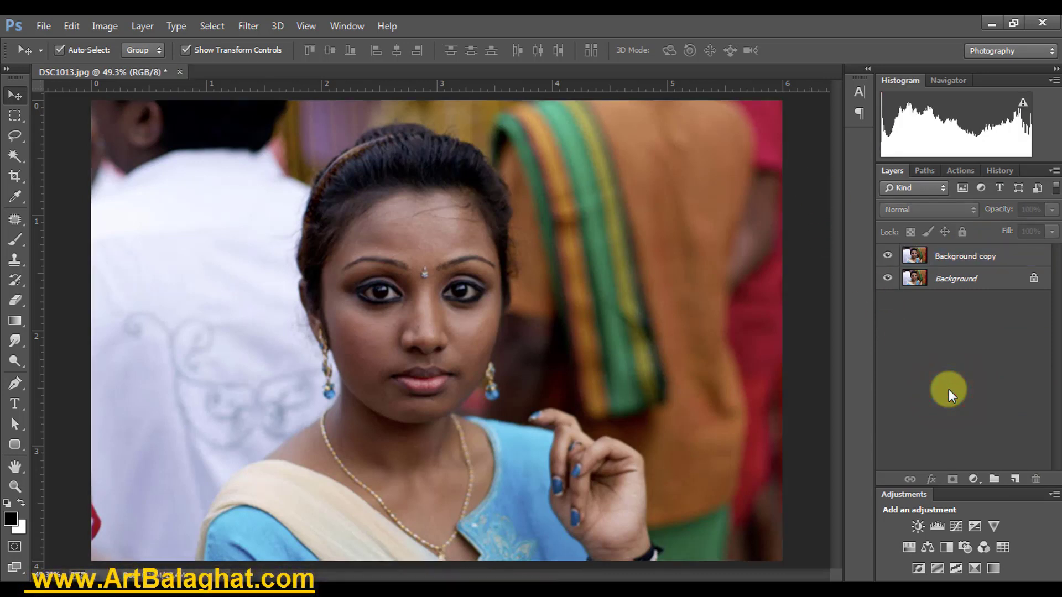
click(929, 255)
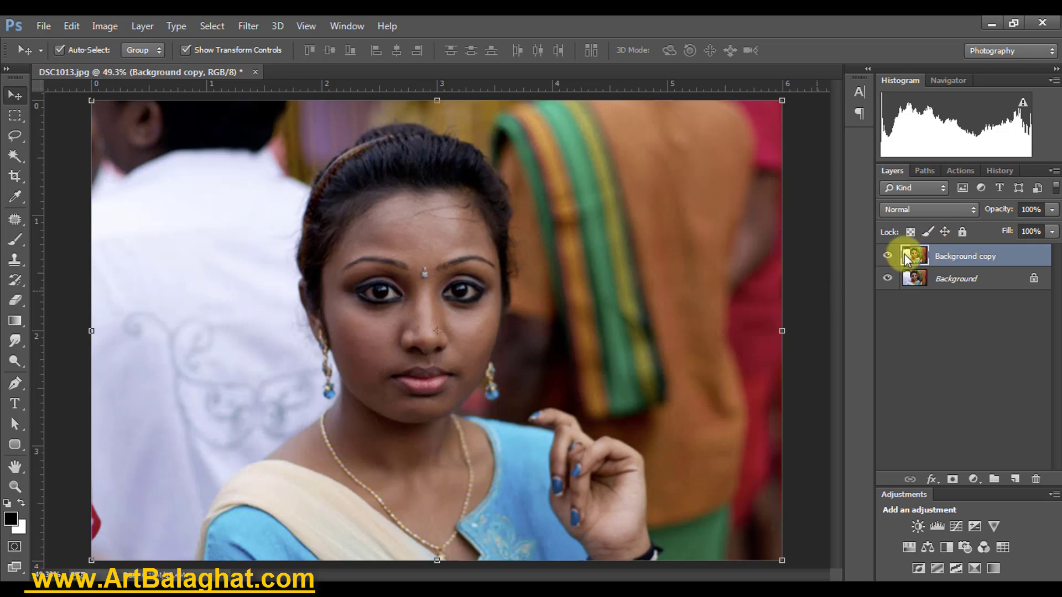
- Try brightening the midtones in Levels, then discard that attempt
click(105, 26)
click(123, 66)
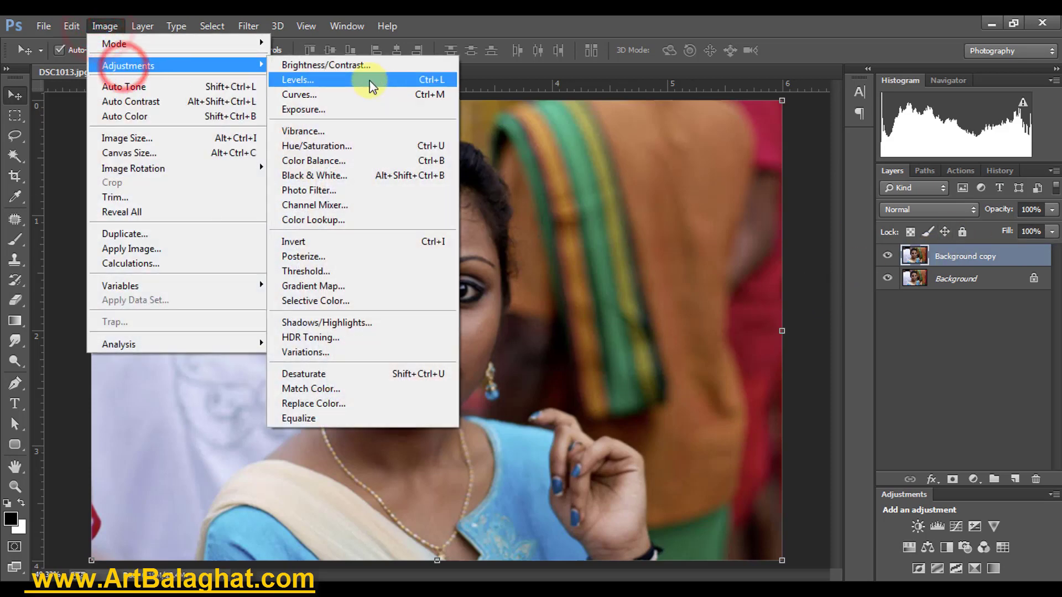
click(368, 80)
drag(704, 115, 688, 73)
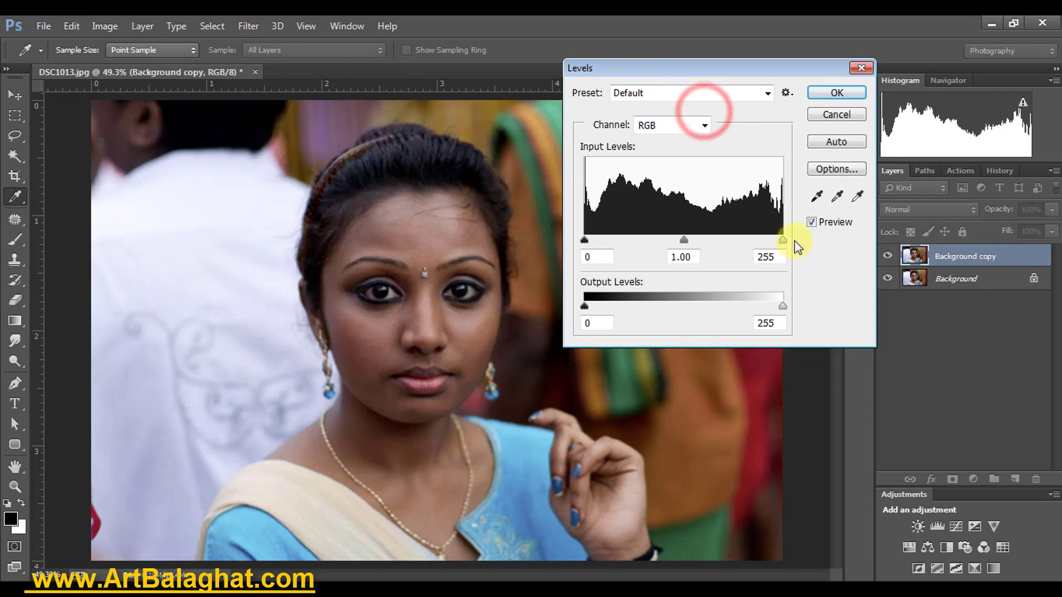
drag(684, 240, 657, 240)
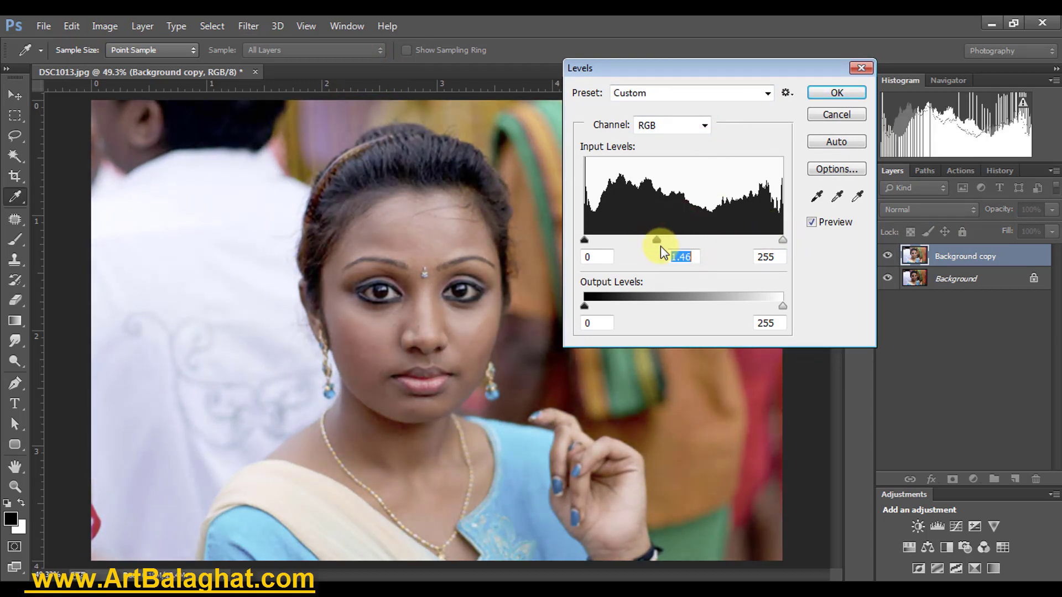
click(835, 114)
key(v)
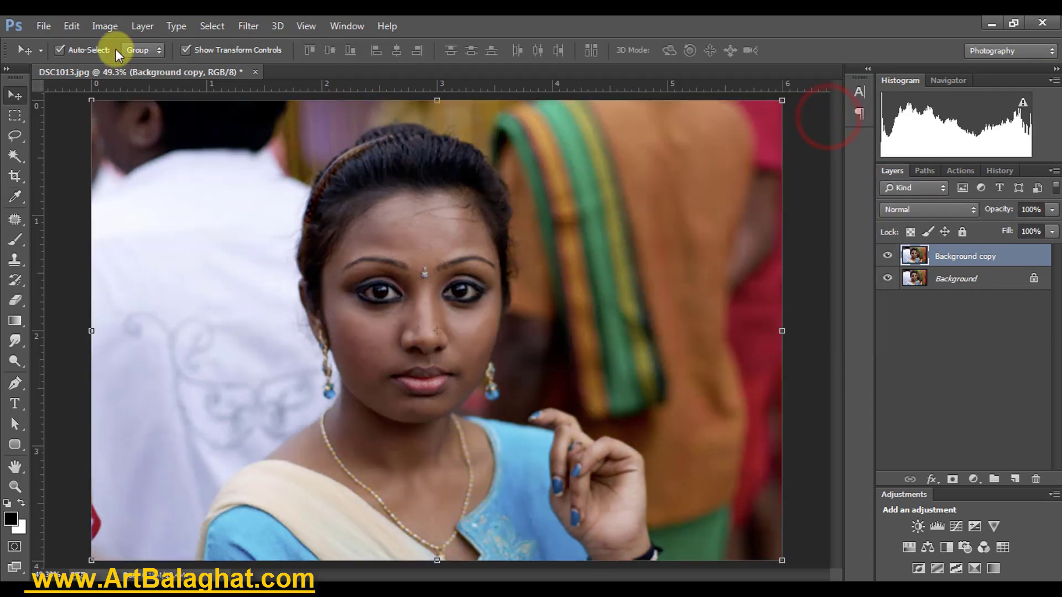
- Apply Levels with the midtone input raised slightly to 1.23
click(104, 26)
click(119, 65)
click(316, 79)
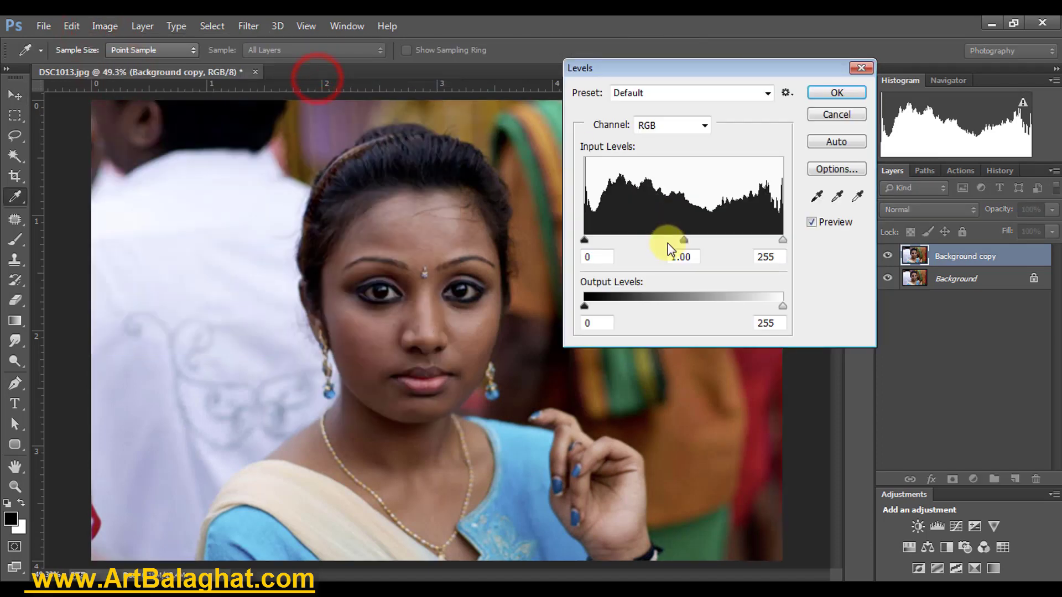
drag(671, 239, 669, 237)
click(817, 93)
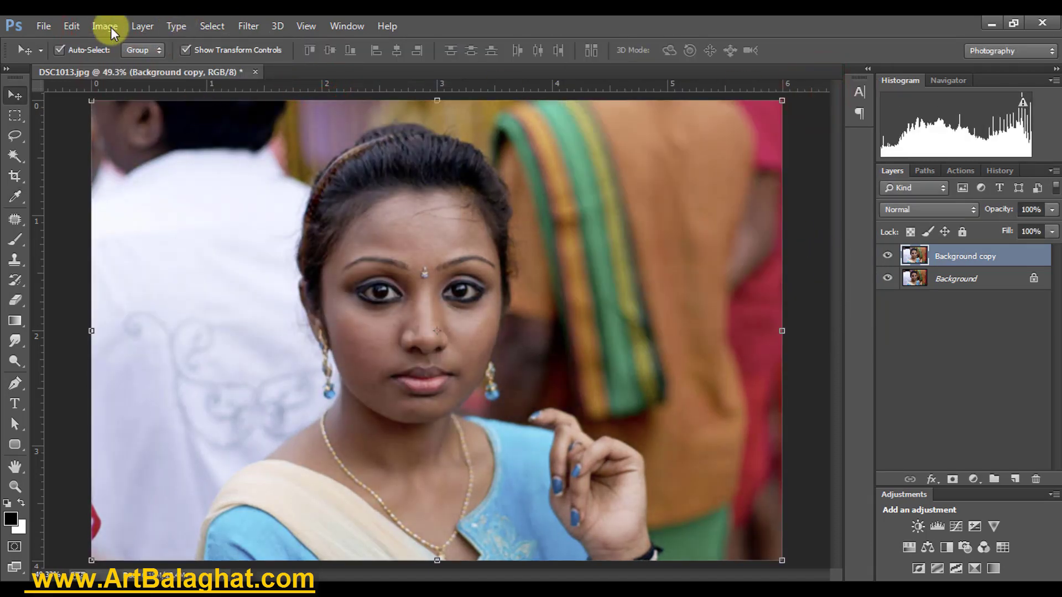
- Add a stray Layer 1, then delete it again
click(1014, 478)
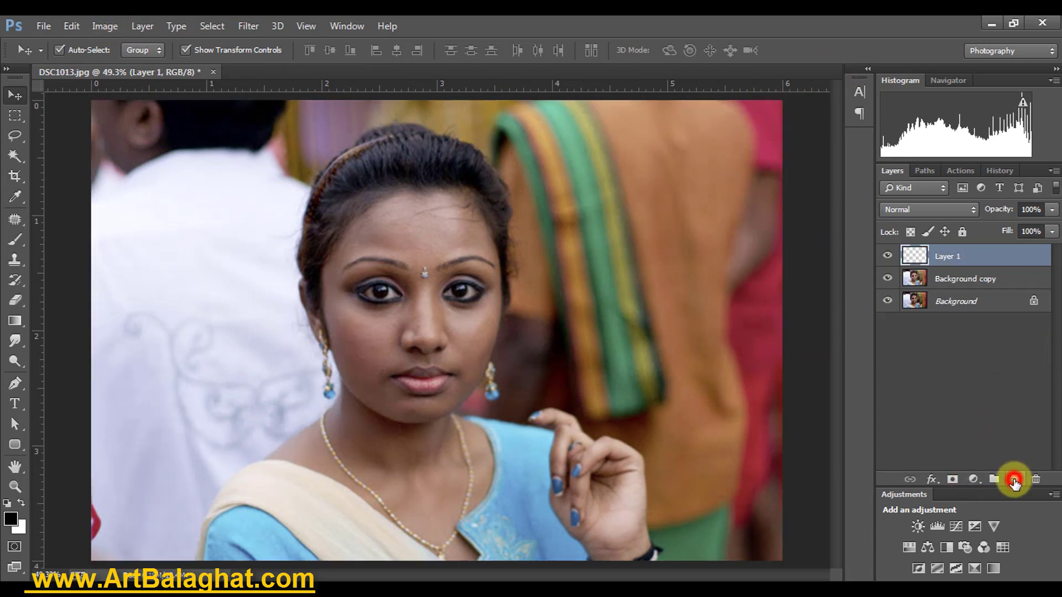
click(1033, 479)
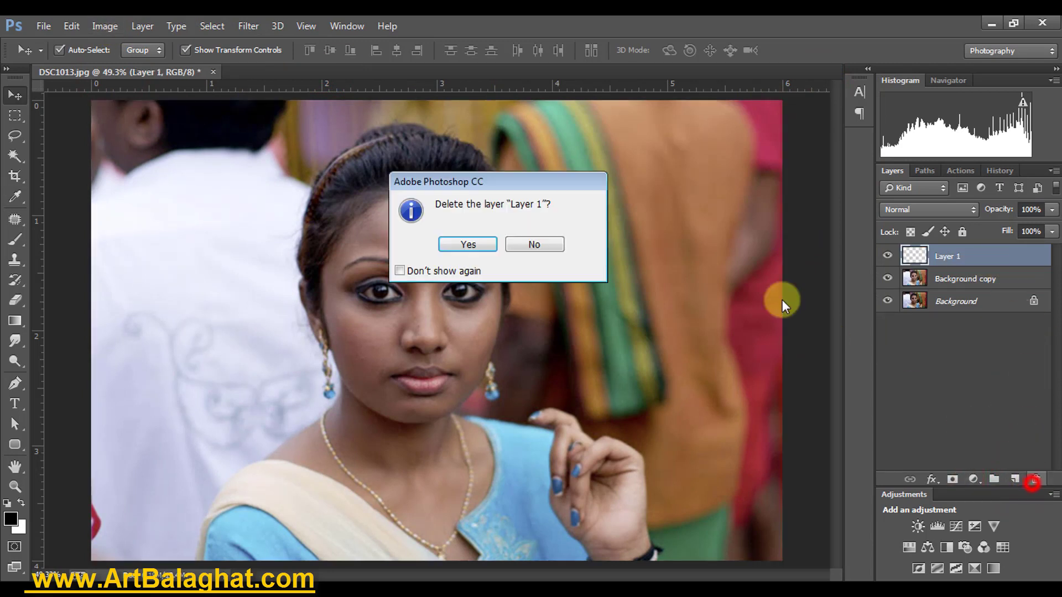
click(468, 244)
- Create a new empty layer named 1 from Layer > New > Layer
click(143, 26)
click(154, 44)
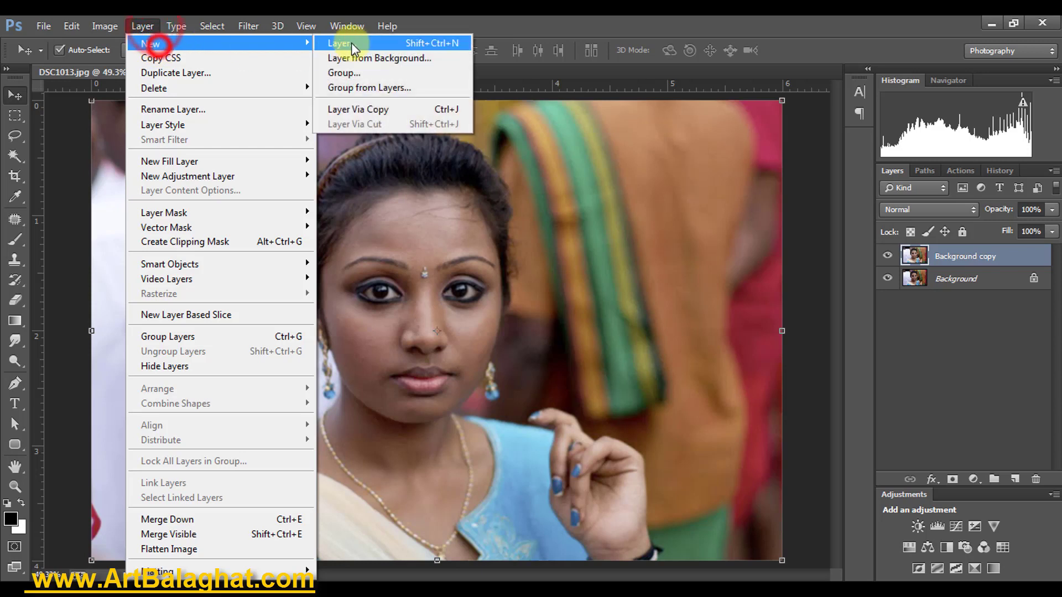
click(351, 45)
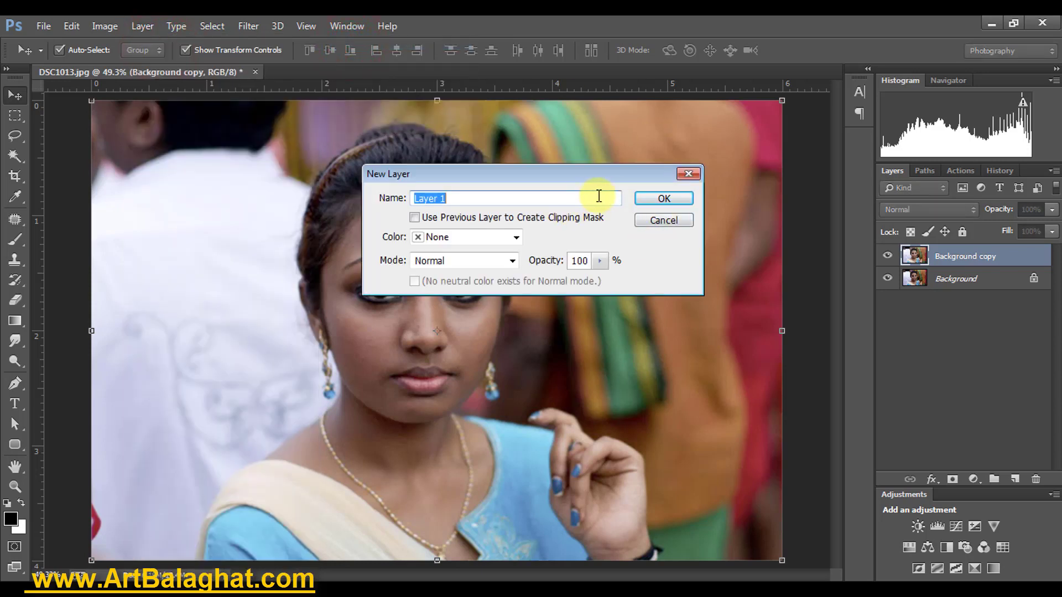
text(1)
click(660, 197)
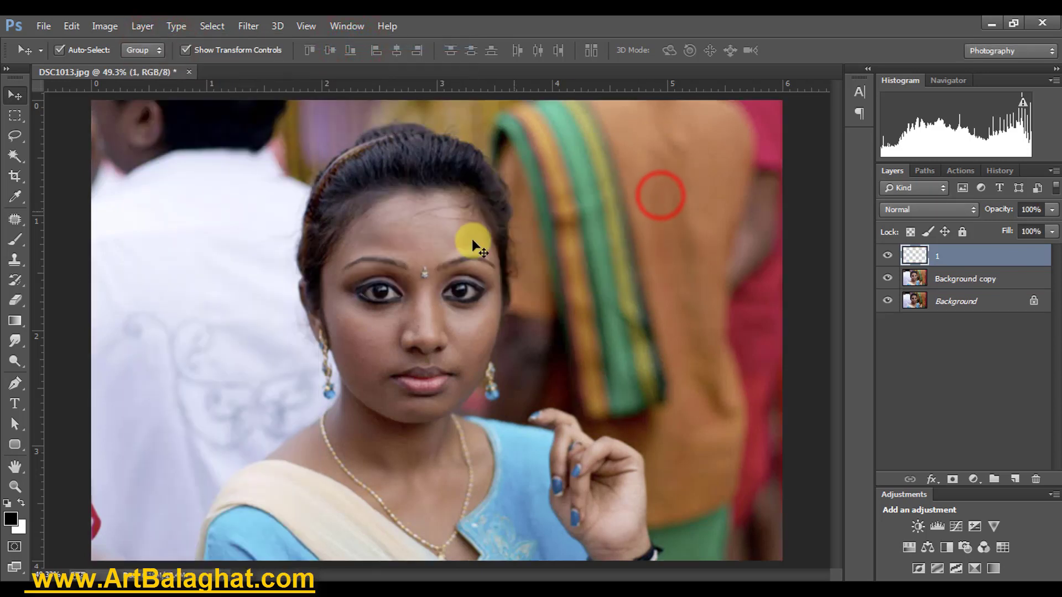
click(15, 238)
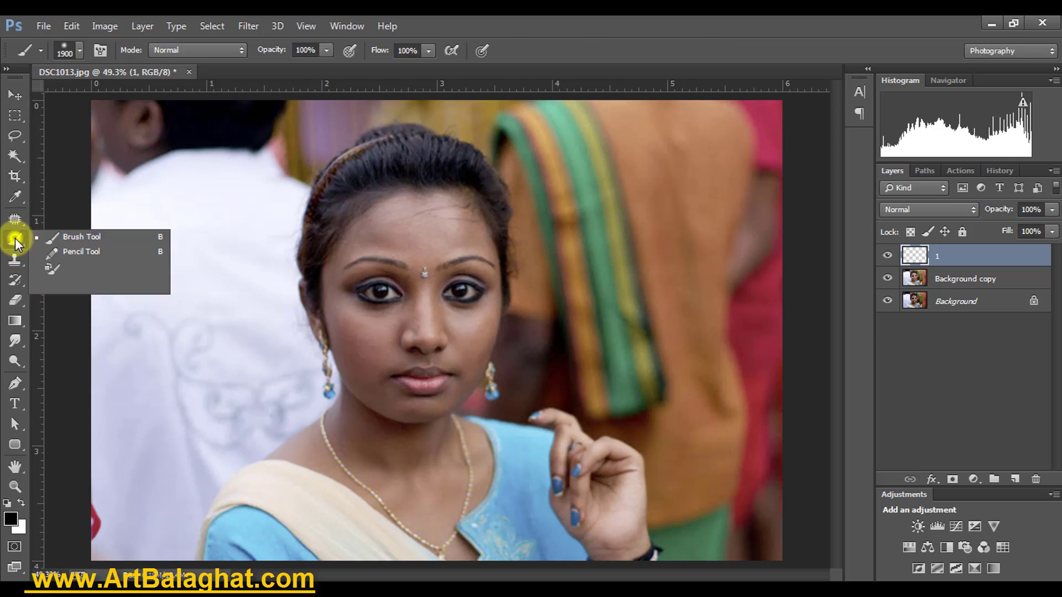
- Reset the Brush tool to its defaults and enlarge the brush
click(61, 237)
right_click(360, 223)
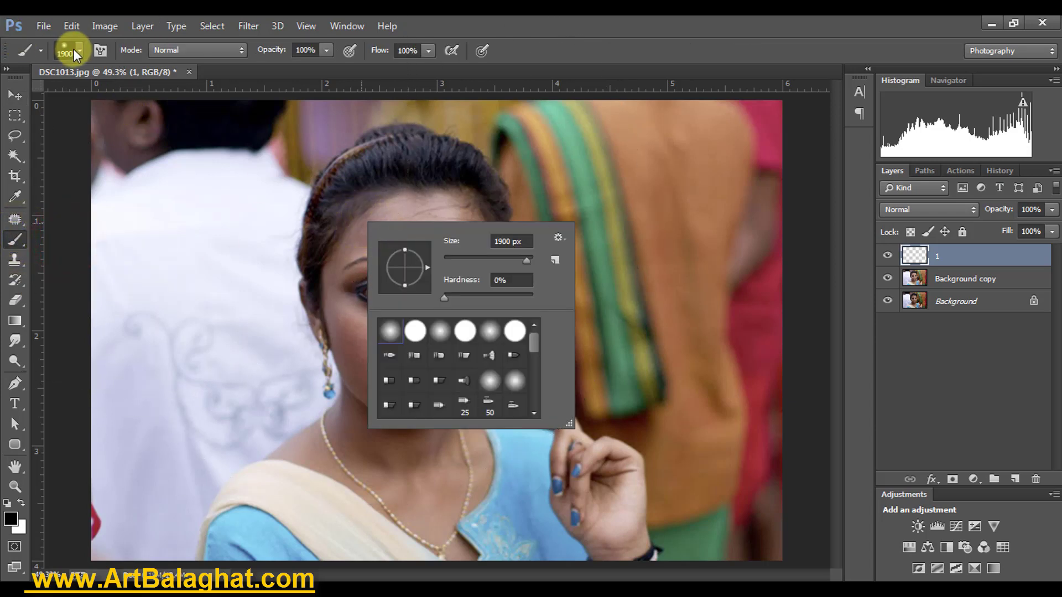
right_click(40, 49)
click(80, 48)
right_click(268, 276)
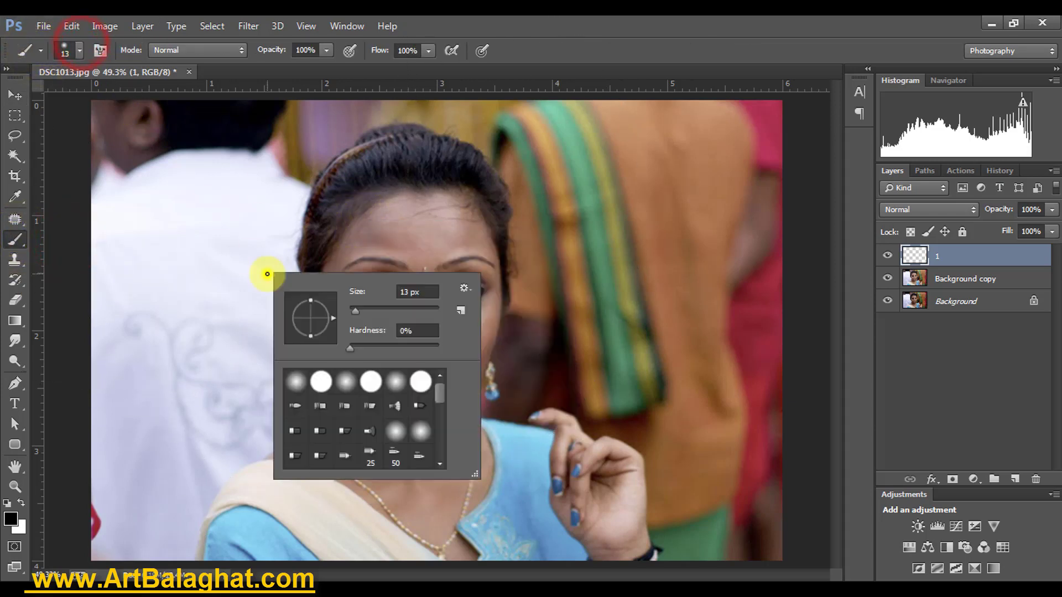
click(394, 312)
drag(393, 311, 400, 311)
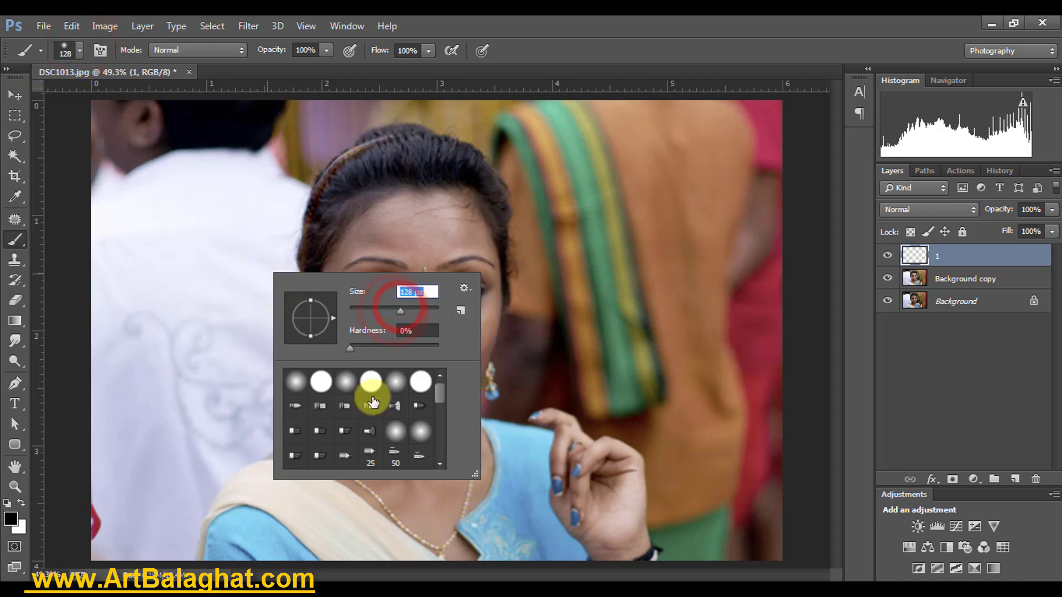
- Choose a large soft round brush with 0% hardness and make white the foreground colour
click(467, 293)
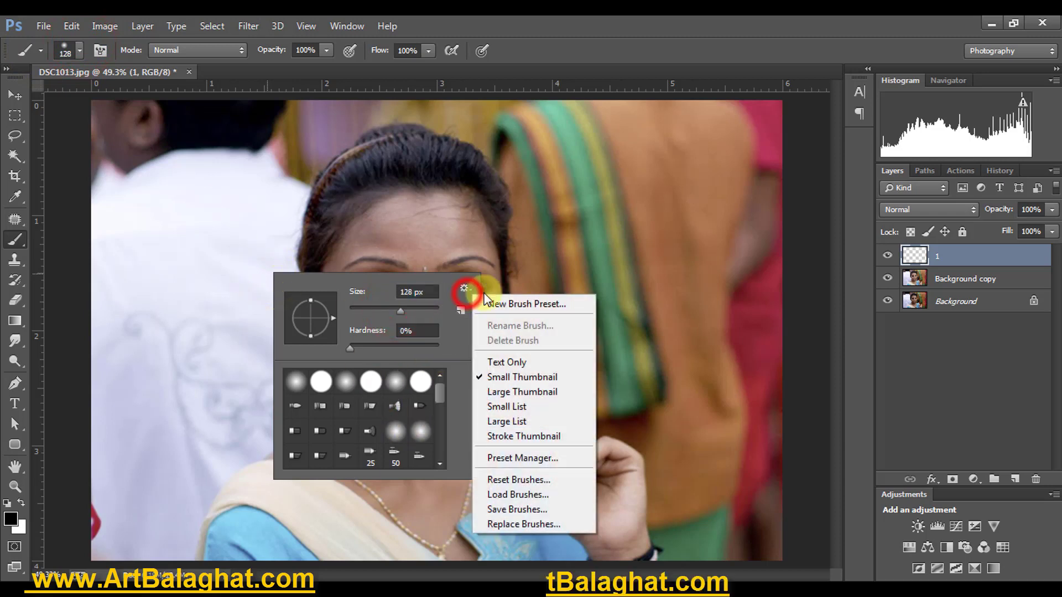
click(552, 376)
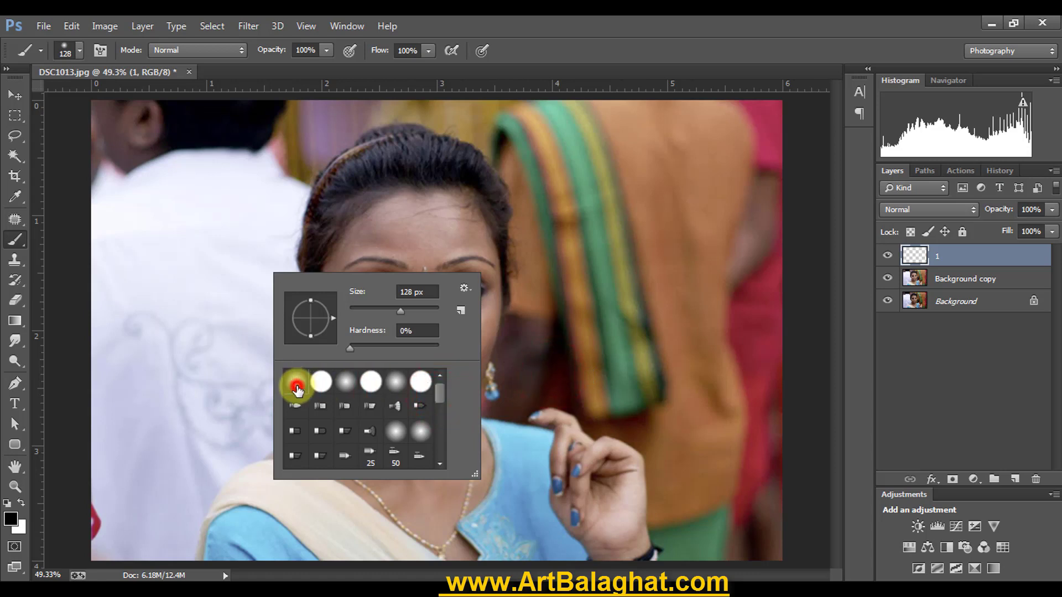
click(297, 390)
click(422, 308)
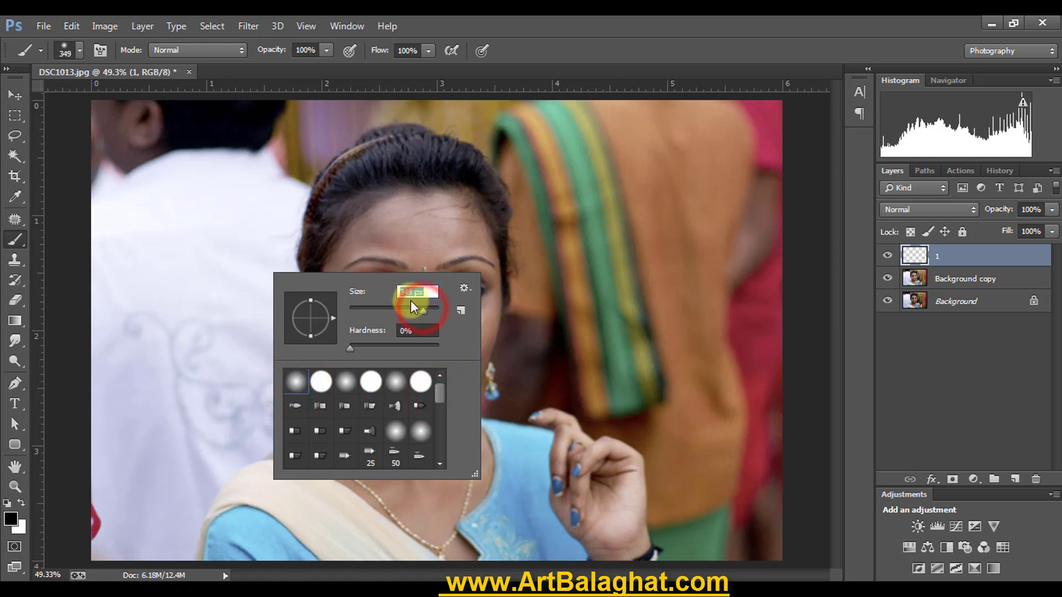
click(15, 301)
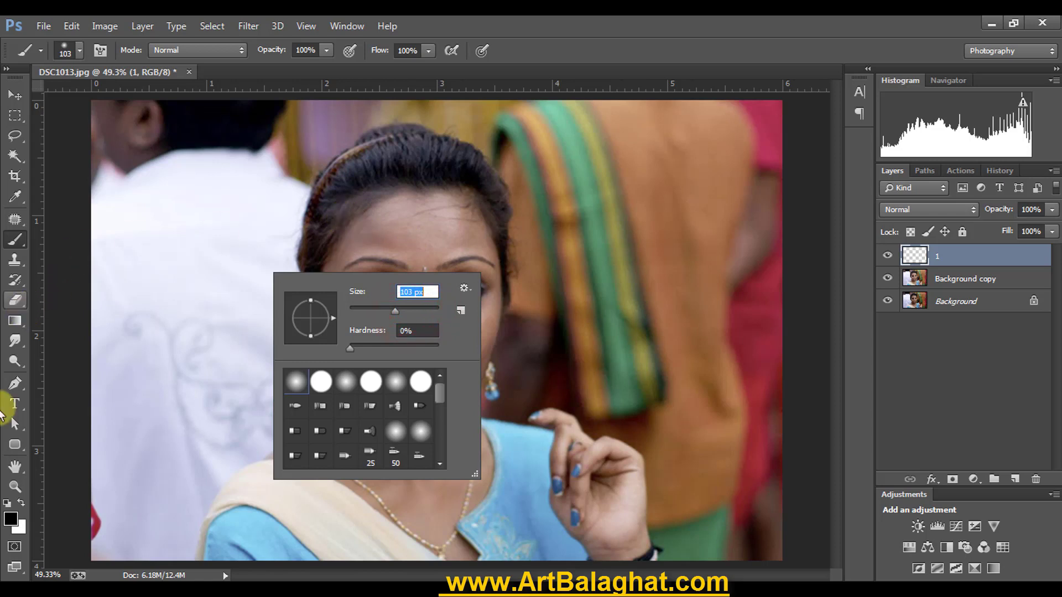
click(21, 502)
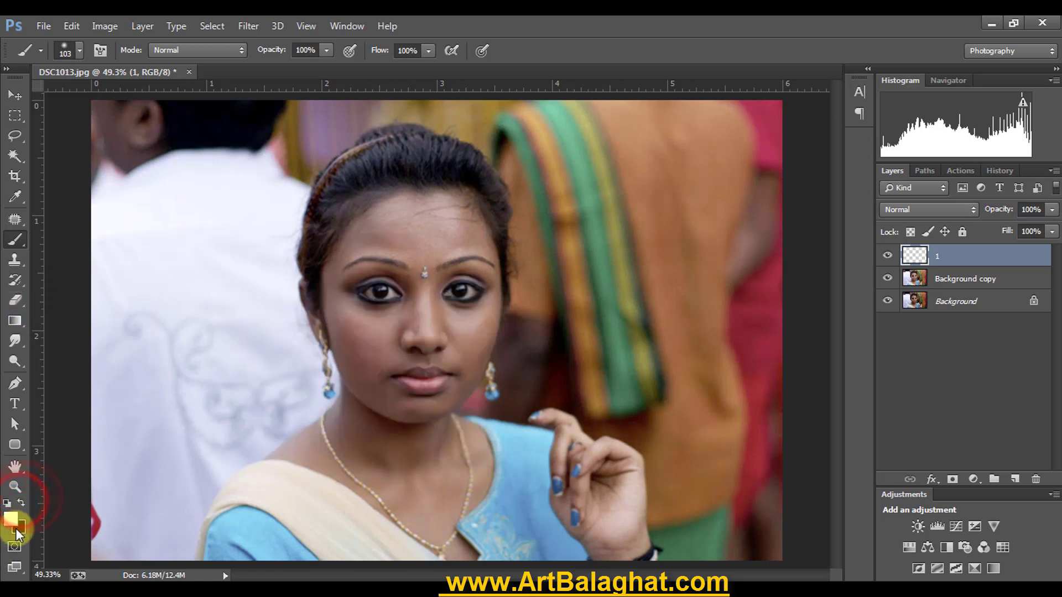
- Paint white over the forehead, face, neckline and neck, enlarging the brush as needed
mouse_move(406, 210)
mouse_down()
mouse_move(338, 277)
mouse_move(349, 372)
mouse_move(375, 374)
mouse_move(343, 327)
mouse_move(437, 202)
mouse_move(379, 244)
mouse_move(393, 254)
mouse_move(469, 218)
mouse_move(486, 294)
mouse_move(474, 355)
mouse_move(487, 310)
mouse_move(466, 375)
mouse_move(450, 400)
mouse_move(379, 401)
mouse_move(422, 374)
mouse_move(405, 308)
mouse_move(380, 308)
mouse_move(430, 298)
mouse_move(455, 275)
mouse_move(453, 326)
mouse_move(474, 241)
mouse_move(435, 397)
mouse_move(344, 387)
mouse_move(344, 408)
mouse_move(302, 442)
mouse_up()
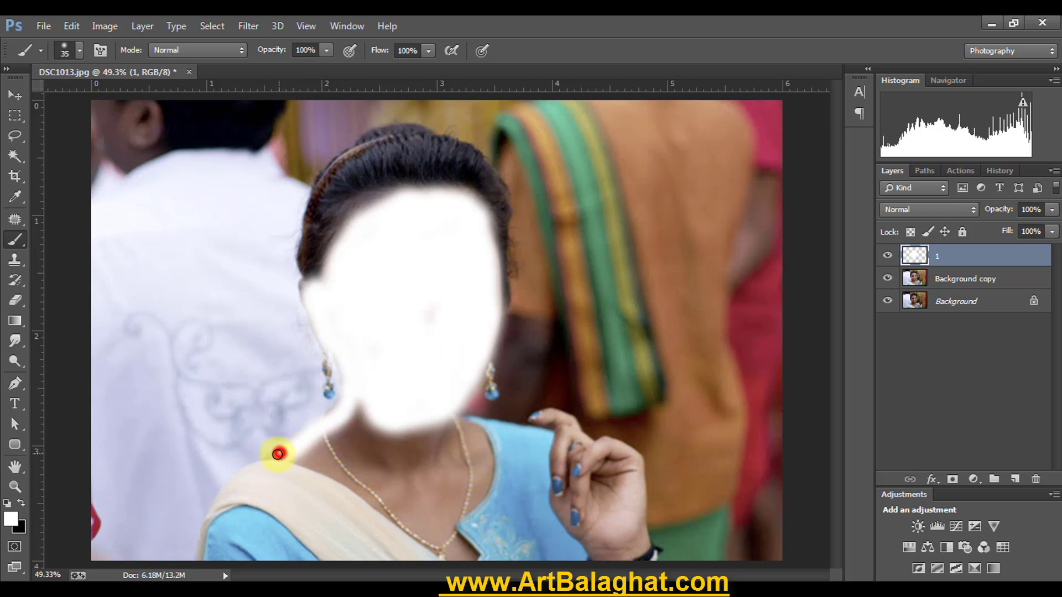
key(bracketright)
mouse_move(287, 453)
mouse_down()
mouse_move(387, 512)
mouse_move(349, 484)
mouse_move(325, 446)
mouse_move(312, 457)
mouse_move(322, 462)
mouse_move(334, 434)
mouse_move(349, 470)
mouse_move(332, 443)
mouse_move(299, 457)
mouse_move(339, 434)
mouse_move(340, 451)
mouse_move(370, 422)
mouse_move(389, 422)
mouse_move(357, 429)
mouse_move(368, 435)
mouse_move(365, 465)
mouse_up()
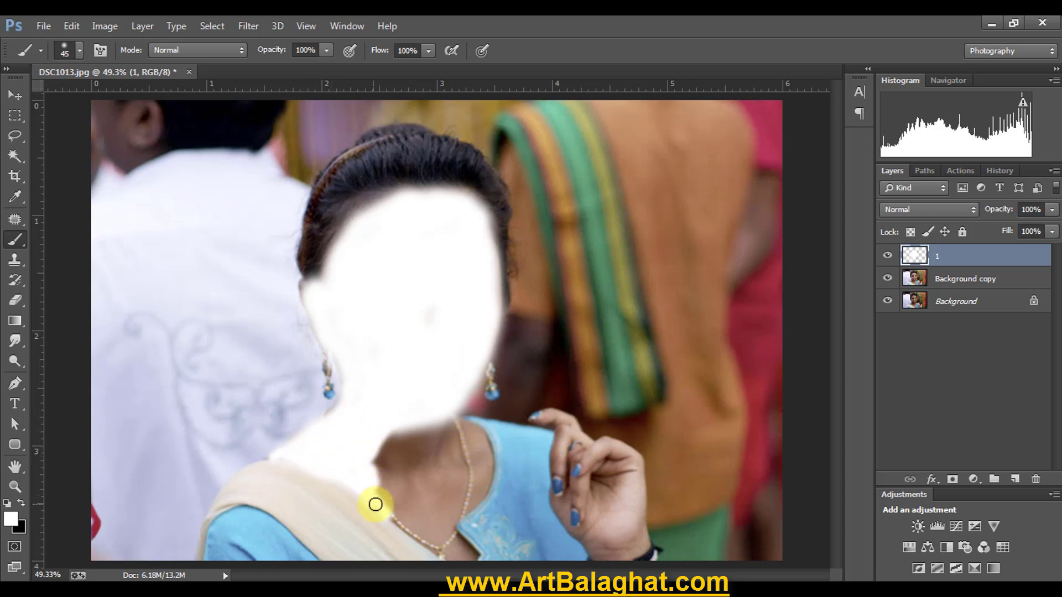
mouse_move(376, 505)
mouse_down()
mouse_move(377, 469)
mouse_move(400, 426)
mouse_move(389, 448)
mouse_move(397, 470)
mouse_up()
key(bracketright)
key(bracketright)
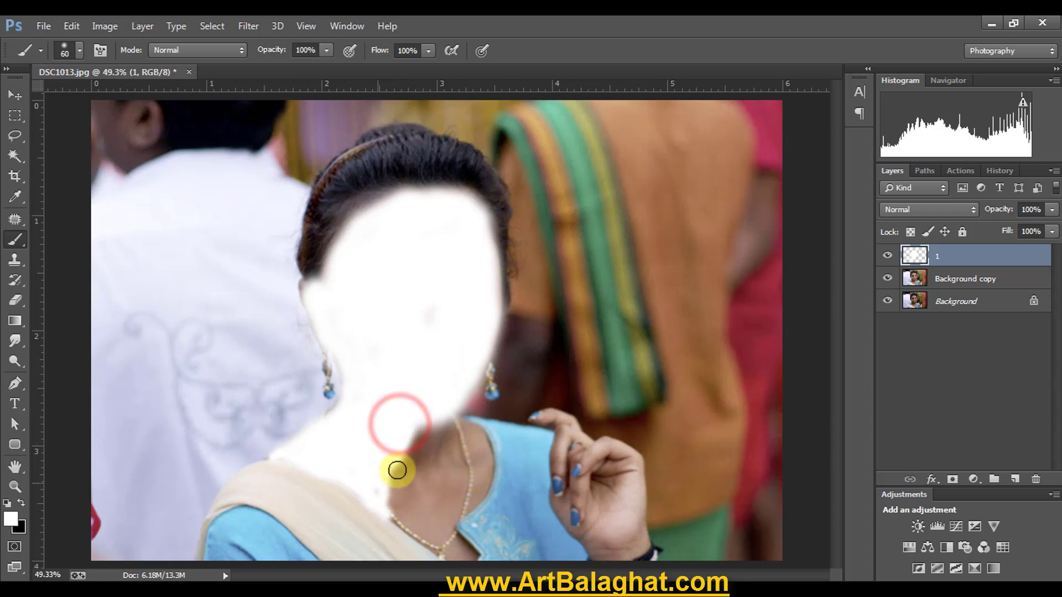
key(bracketright)
key(bracketright)
key(bracketright)
drag(378, 369, 345, 329)
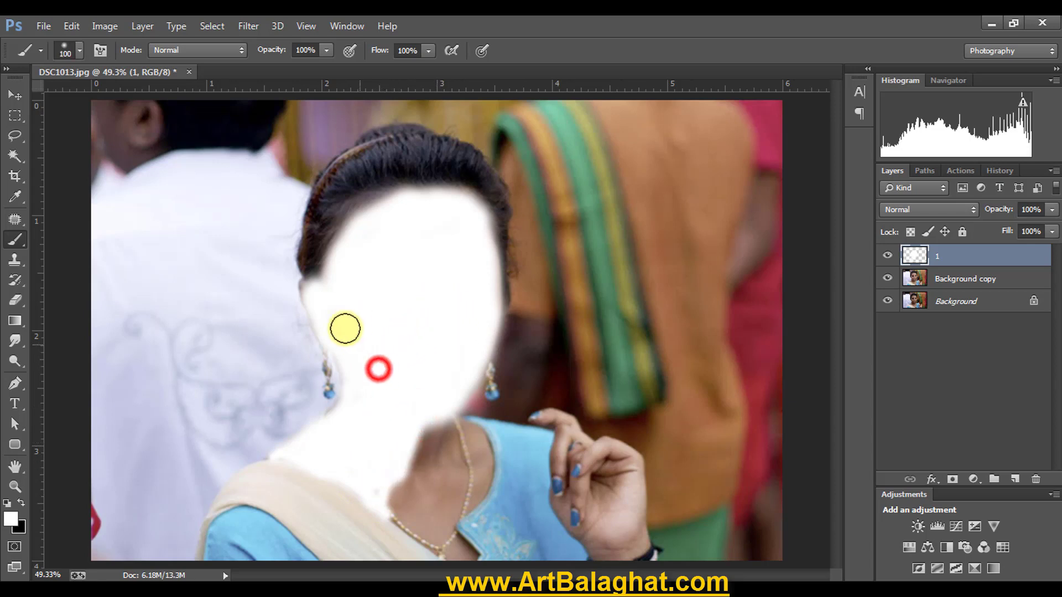
- Extend the white paint down to the collarbone, shoulder edge and skin above the collar
key(bracketleft)
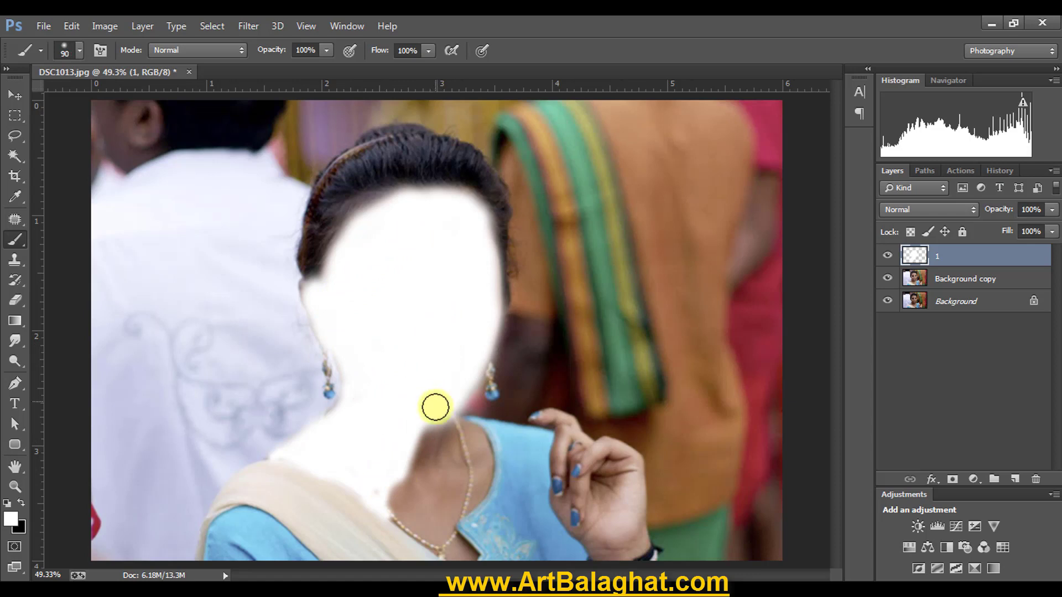
mouse_move(446, 425)
mouse_down()
mouse_move(474, 441)
mouse_move(432, 438)
mouse_move(406, 458)
mouse_move(413, 474)
mouse_up()
mouse_move(410, 525)
mouse_down()
mouse_move(442, 540)
mouse_move(463, 495)
mouse_move(457, 448)
mouse_move(429, 485)
mouse_move(434, 455)
mouse_move(380, 484)
mouse_move(397, 516)
mouse_move(442, 488)
mouse_move(429, 526)
mouse_move(445, 479)
mouse_move(471, 503)
mouse_move(490, 443)
mouse_move(483, 431)
mouse_move(468, 480)
mouse_move(481, 488)
mouse_up()
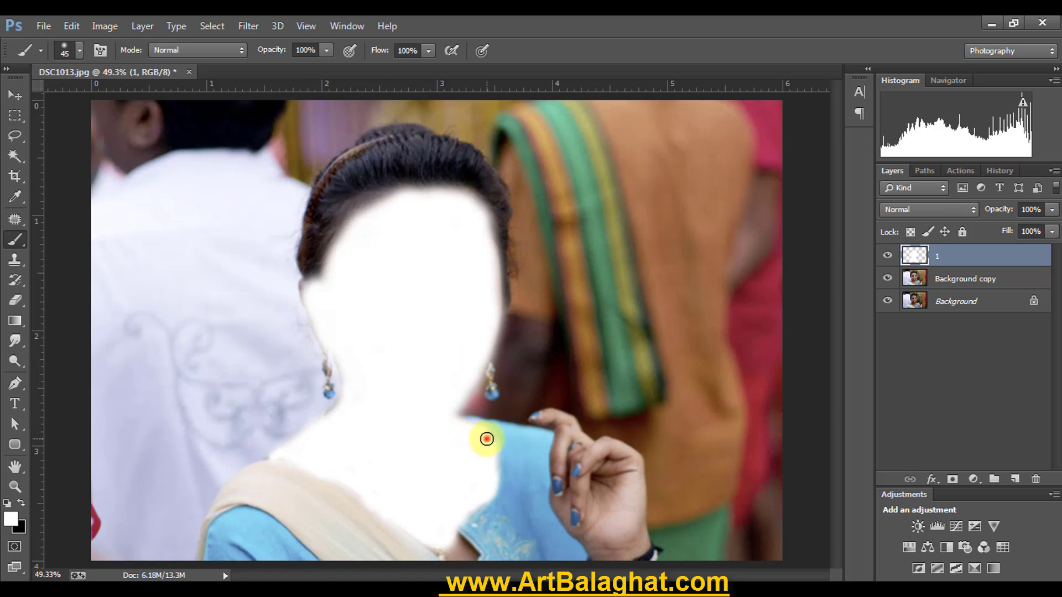
drag(486, 439, 467, 426)
key(bracketleft)
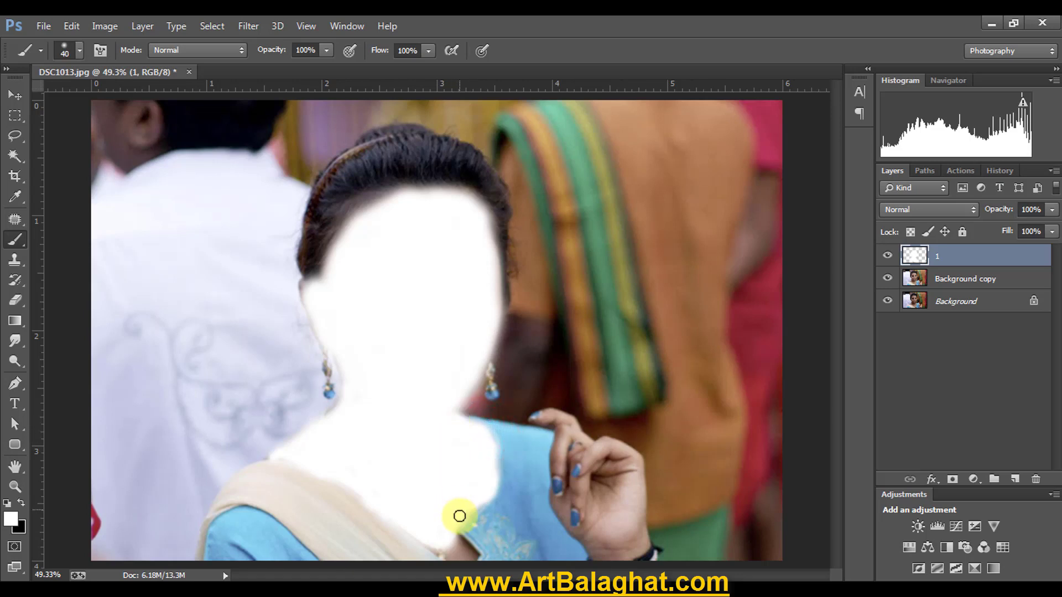
mouse_move(450, 533)
mouse_down()
mouse_move(429, 546)
mouse_move(449, 548)
mouse_up()
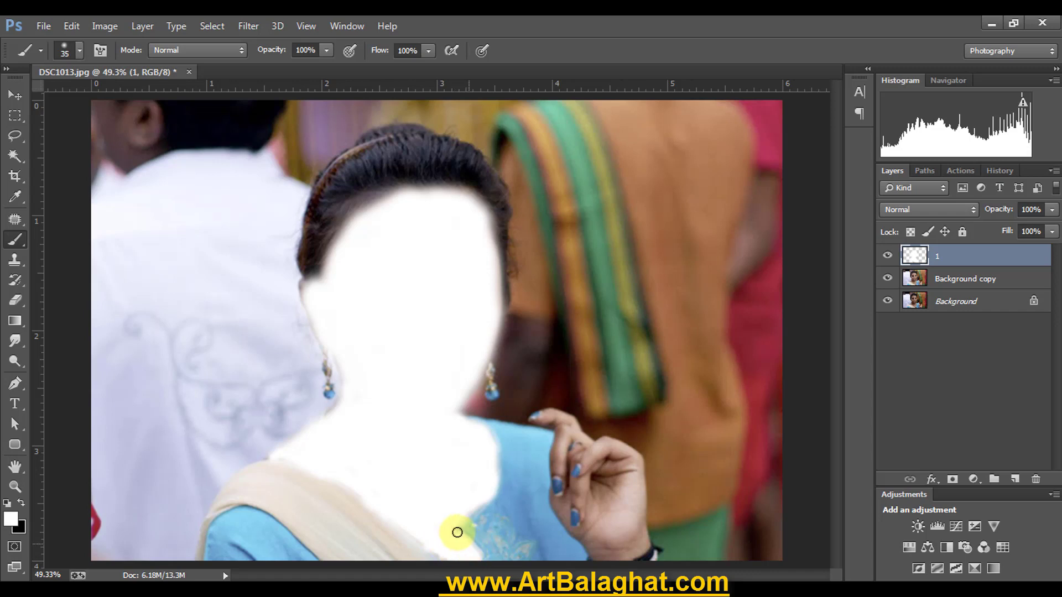
- Paint white over the raised fingers and the rest of the hand
key(bracketleft)
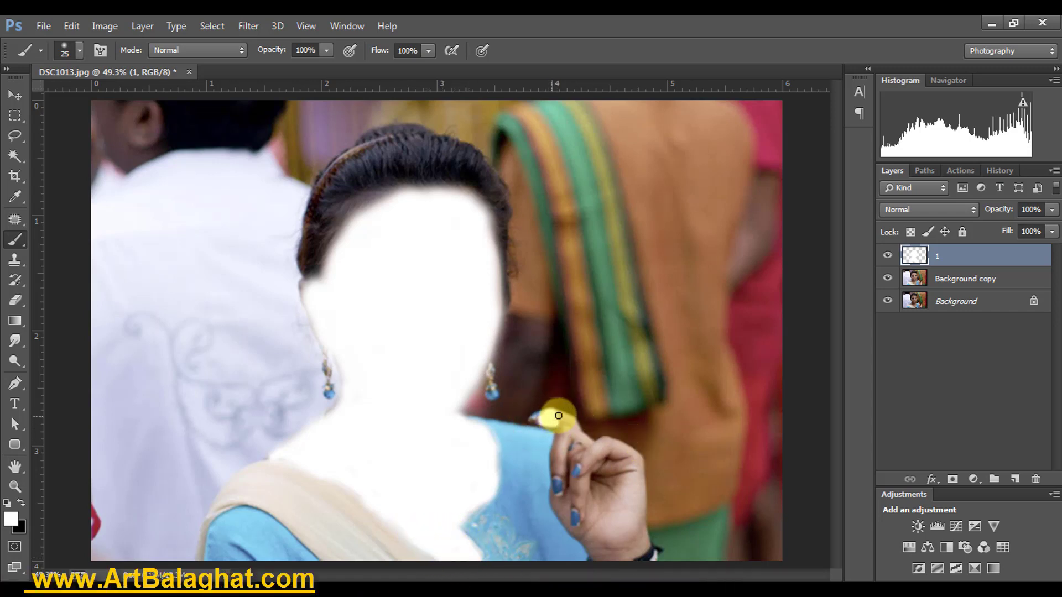
mouse_move(563, 432)
mouse_down()
mouse_move(557, 468)
mouse_move(544, 421)
mouse_up()
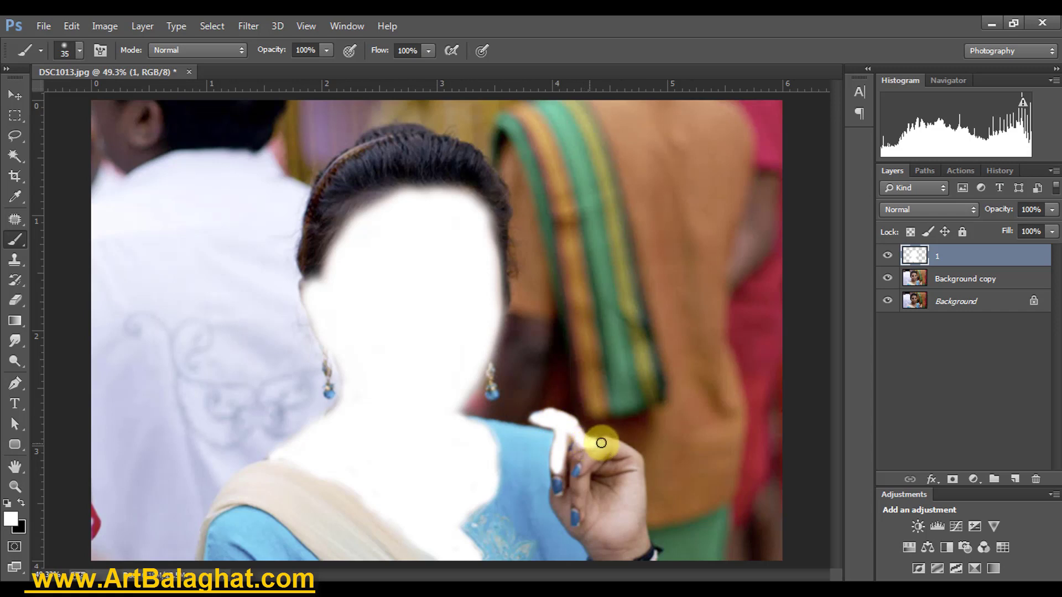
mouse_move(601, 442)
mouse_down()
mouse_move(625, 446)
mouse_move(644, 497)
mouse_move(645, 535)
mouse_move(605, 557)
mouse_up()
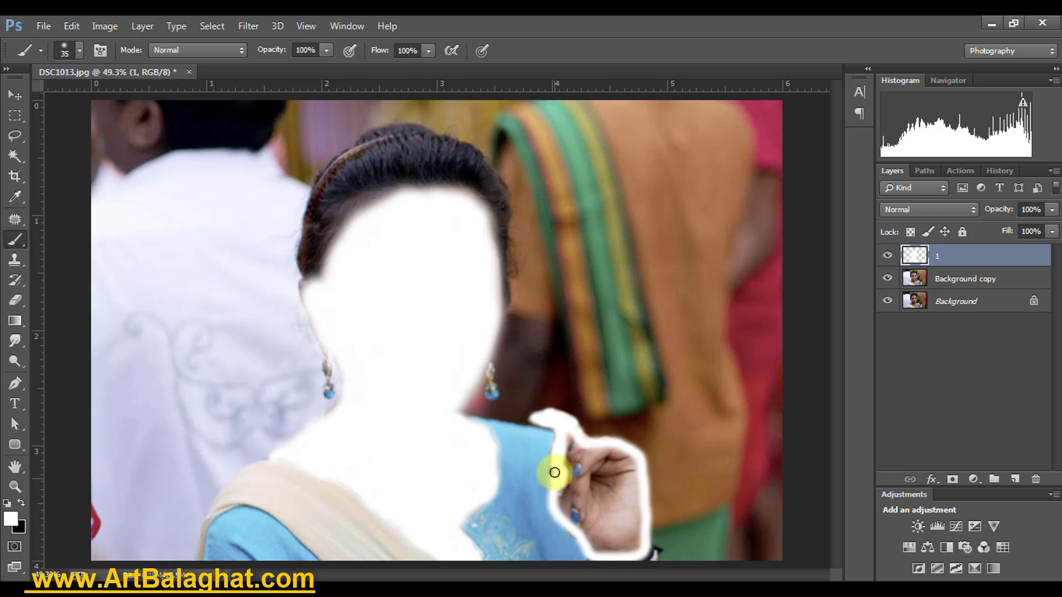
mouse_move(554, 473)
mouse_down()
mouse_move(571, 447)
mouse_move(612, 450)
mouse_move(569, 457)
mouse_move(564, 491)
mouse_move(592, 540)
mouse_move(640, 547)
mouse_move(637, 500)
mouse_move(618, 470)
mouse_move(581, 474)
mouse_move(585, 528)
mouse_move(605, 545)
mouse_move(628, 531)
mouse_move(611, 505)
mouse_up()
key(bracketright)
key(bracketright)
key(bracketright)
mouse_move(622, 466)
mouse_down()
mouse_move(604, 505)
mouse_move(629, 514)
mouse_up()
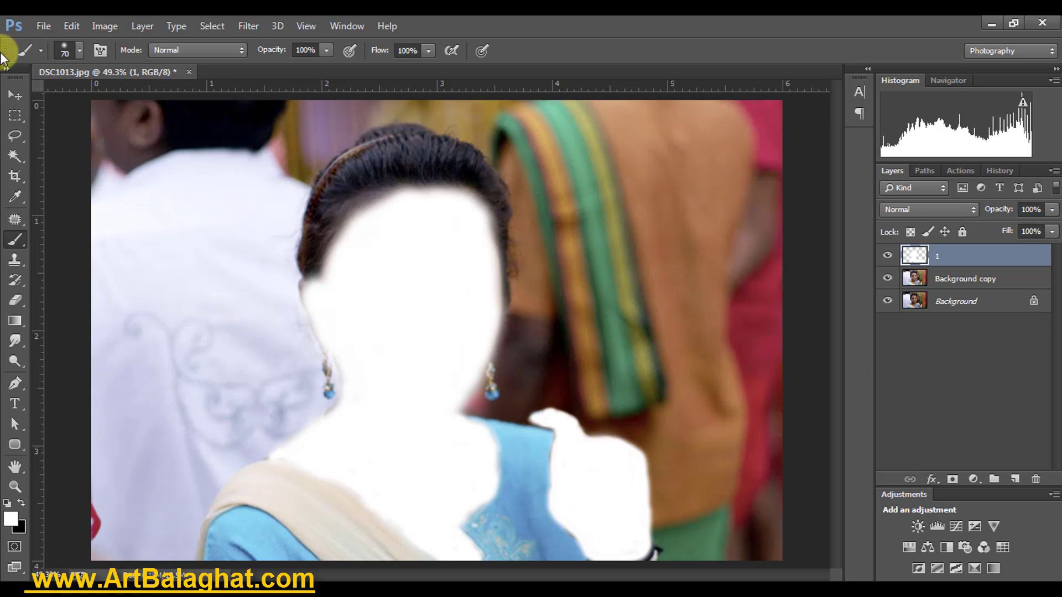
click(15, 95)
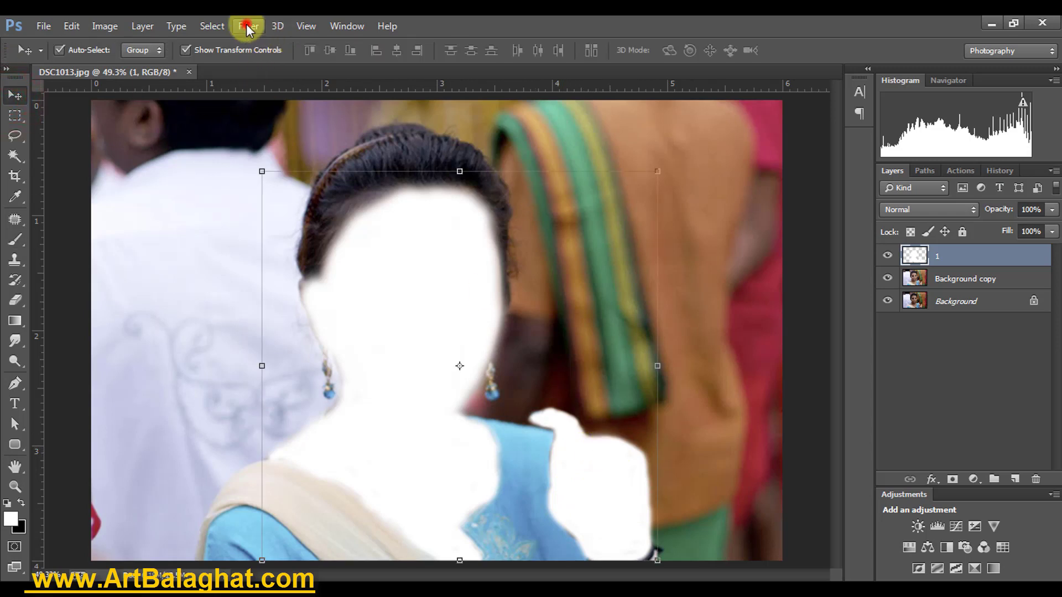
- Apply a Gaussian Blur with a 3.5 px radius to layer 1
click(247, 26)
click(505, 304)
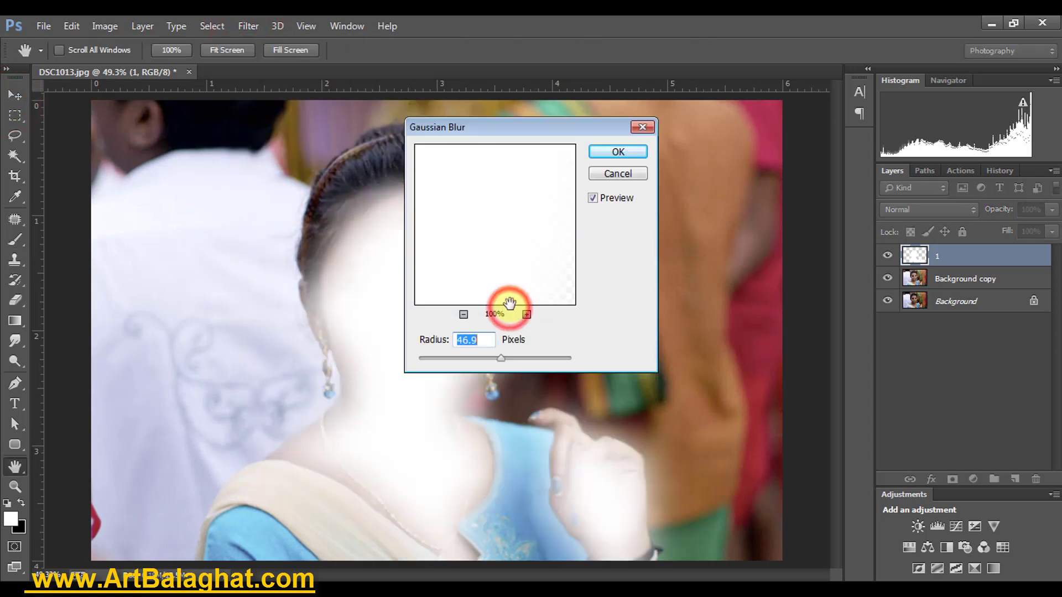
mouse_move(500, 358)
mouse_down()
mouse_move(430, 358)
mouse_move(515, 353)
mouse_move(446, 359)
mouse_up()
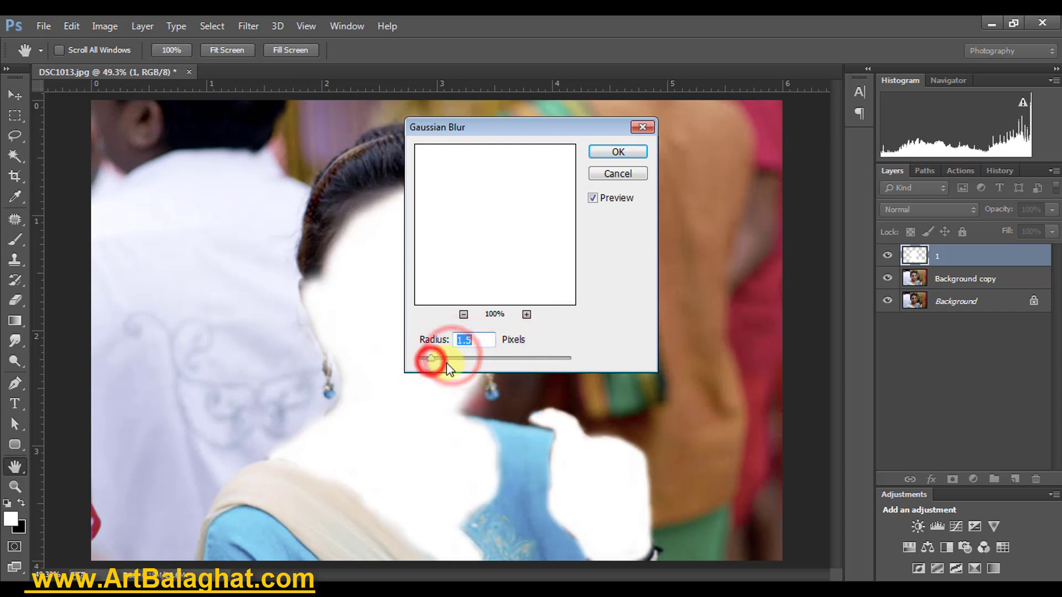
click(476, 337)
key(BackSpace)
text(5)
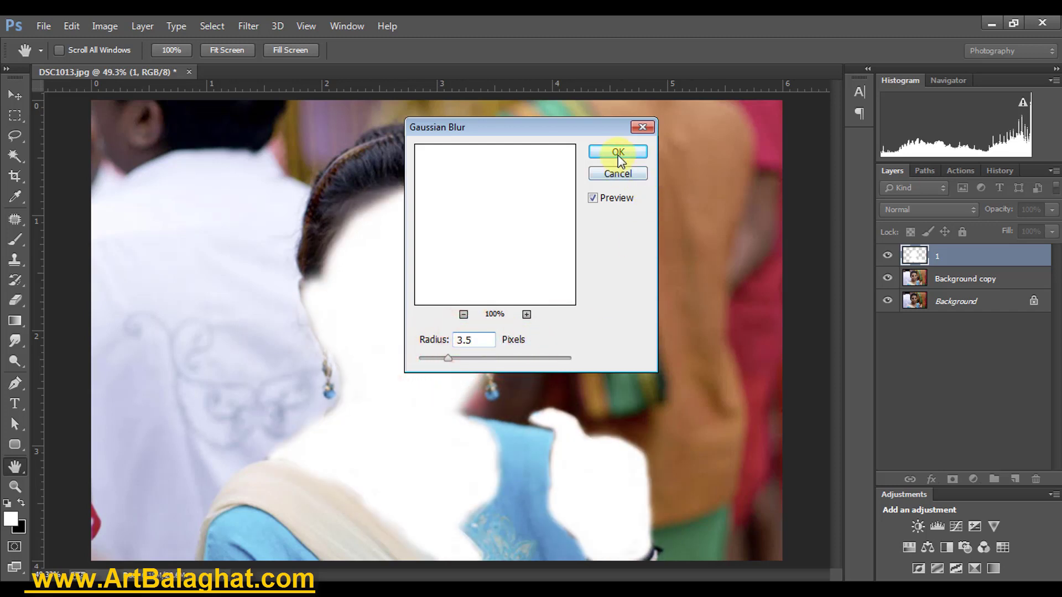
click(618, 154)
key(v)
click(621, 224)
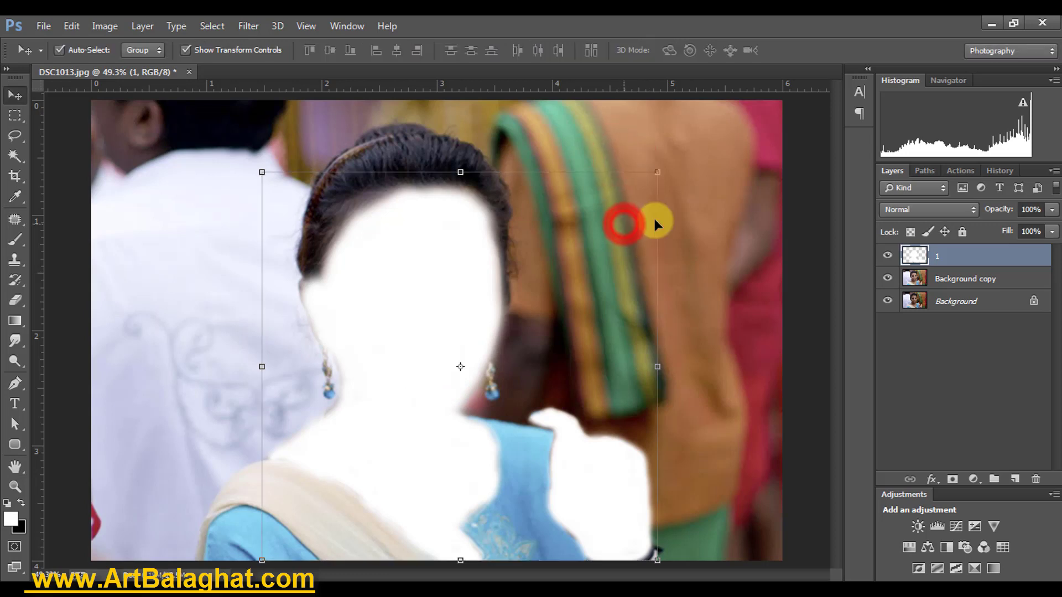
- Set layer 1 to the Soft Light blend mode at 65% opacity
click(919, 210)
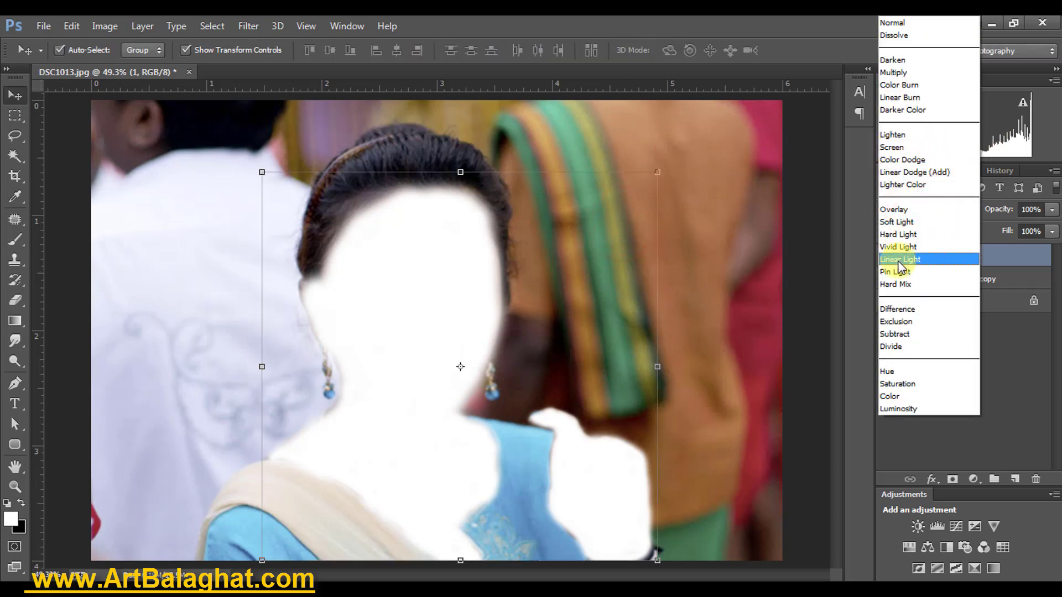
click(910, 222)
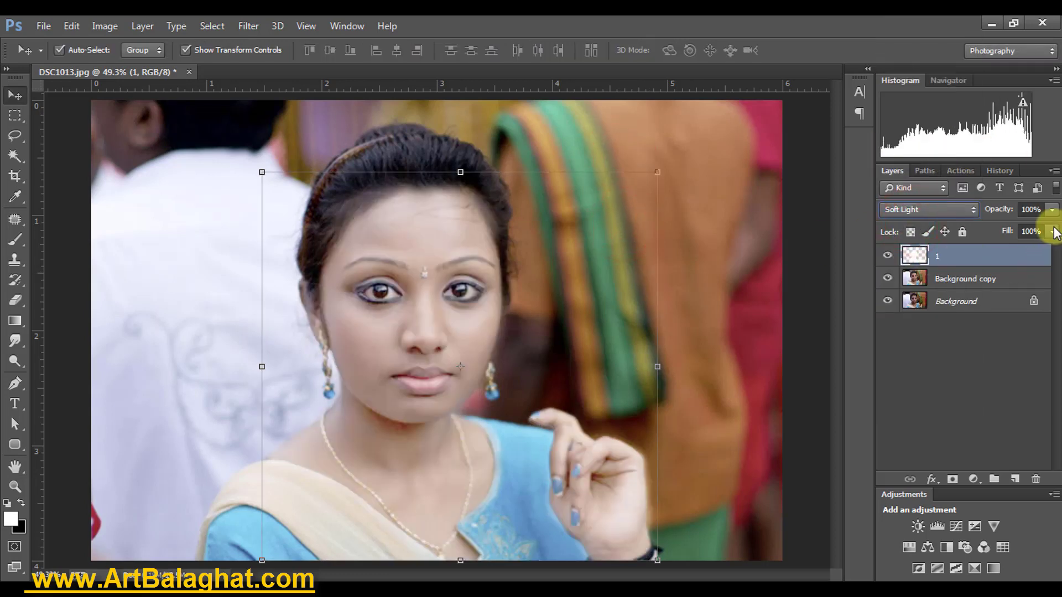
click(1024, 227)
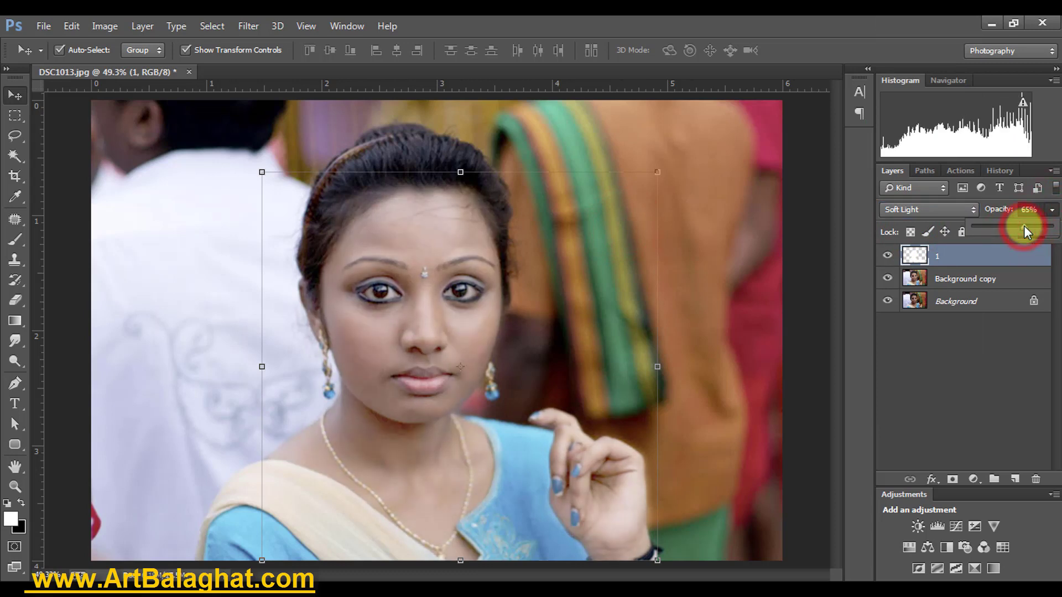
click(989, 444)
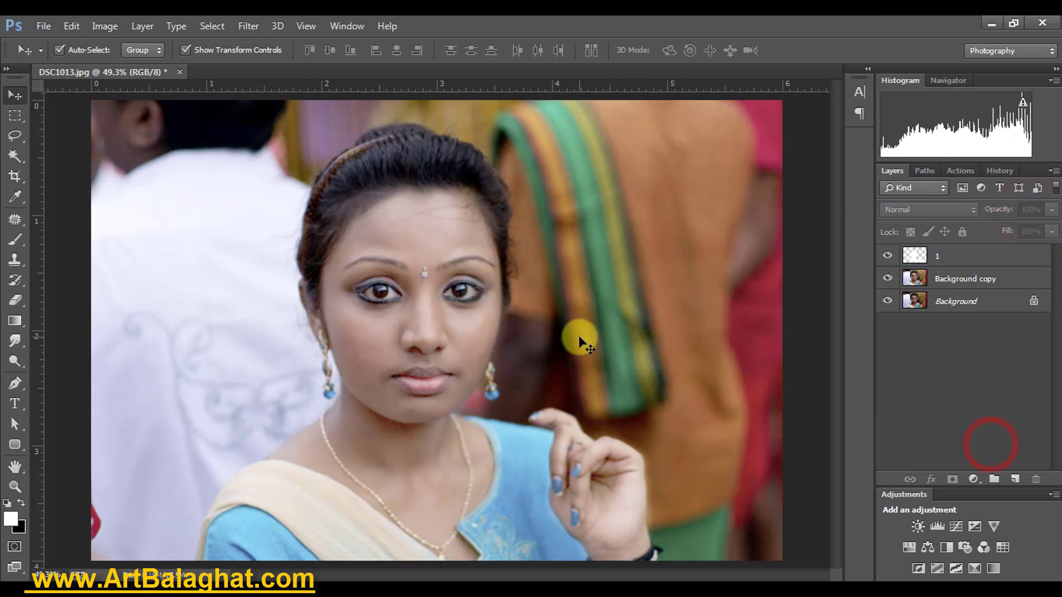
- Merge layer 1 and Background copy into a single layer
click(1027, 256)
ctrl+click(1002, 282)
right_click(1002, 282)
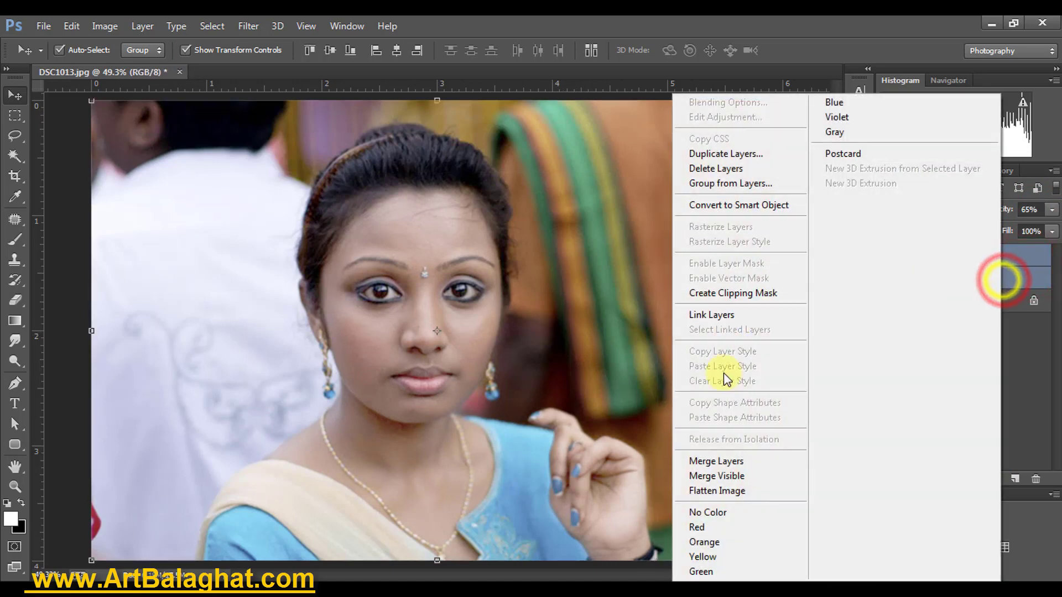
click(718, 458)
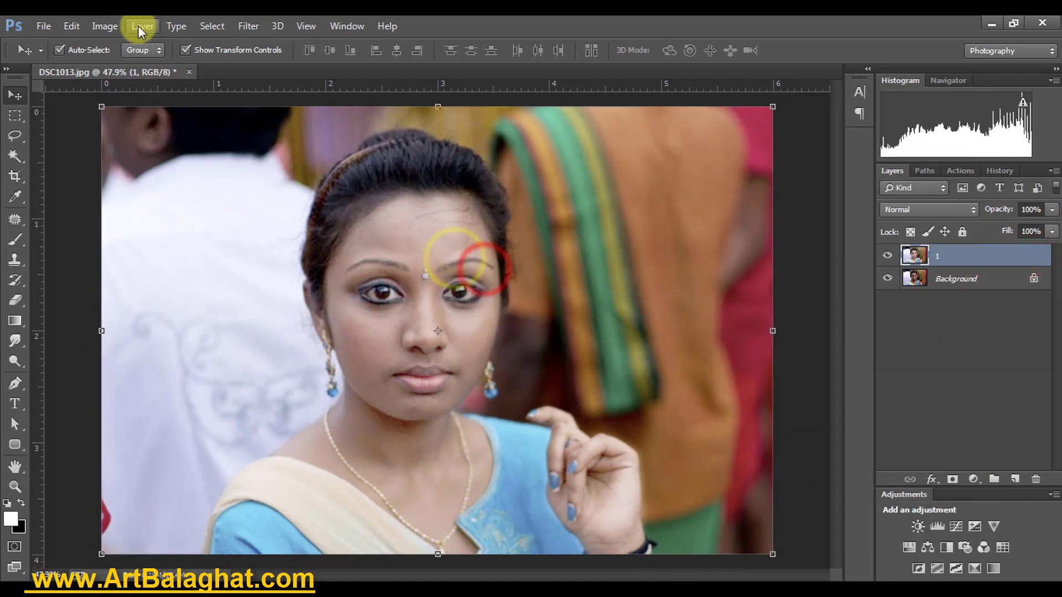
- Raise the contrast with Brightness/Contrast and apply it
click(105, 26)
click(141, 57)
click(330, 65)
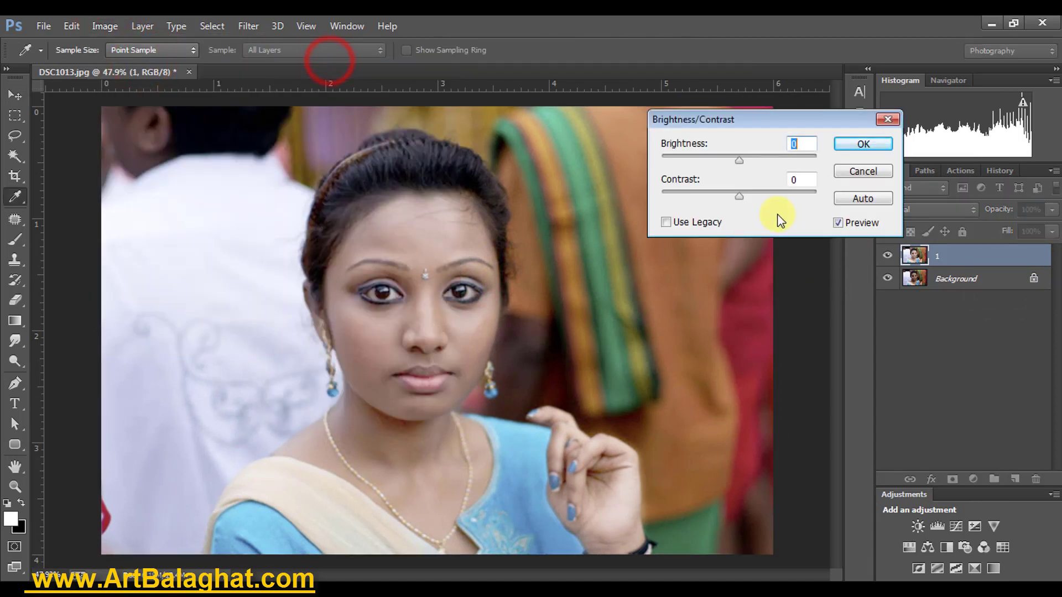
drag(752, 194, 775, 190)
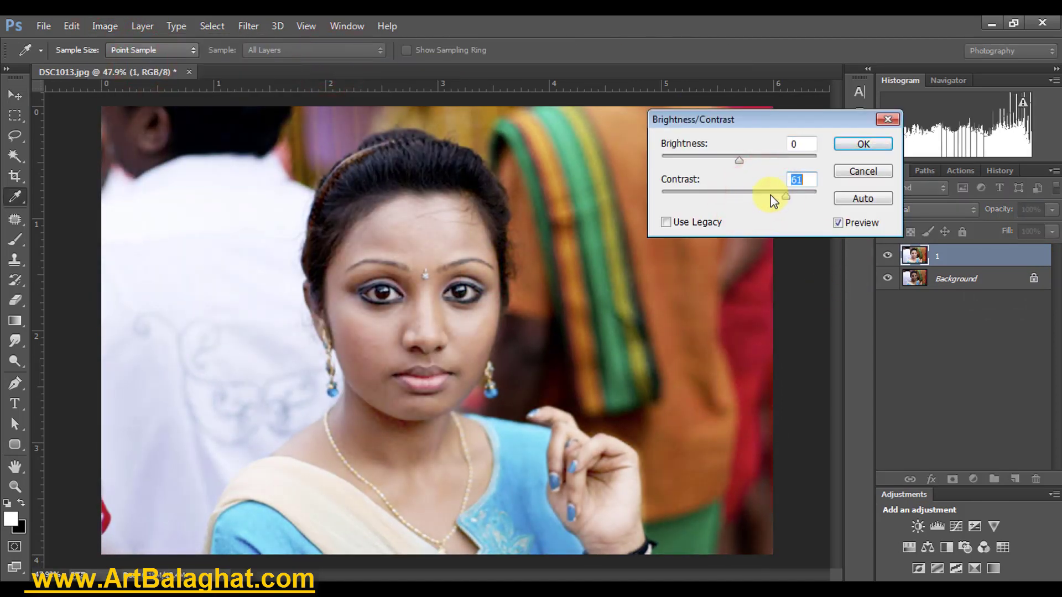
key(Return)
- Apply Levels with input black at 12 and input white at 250
key(v)
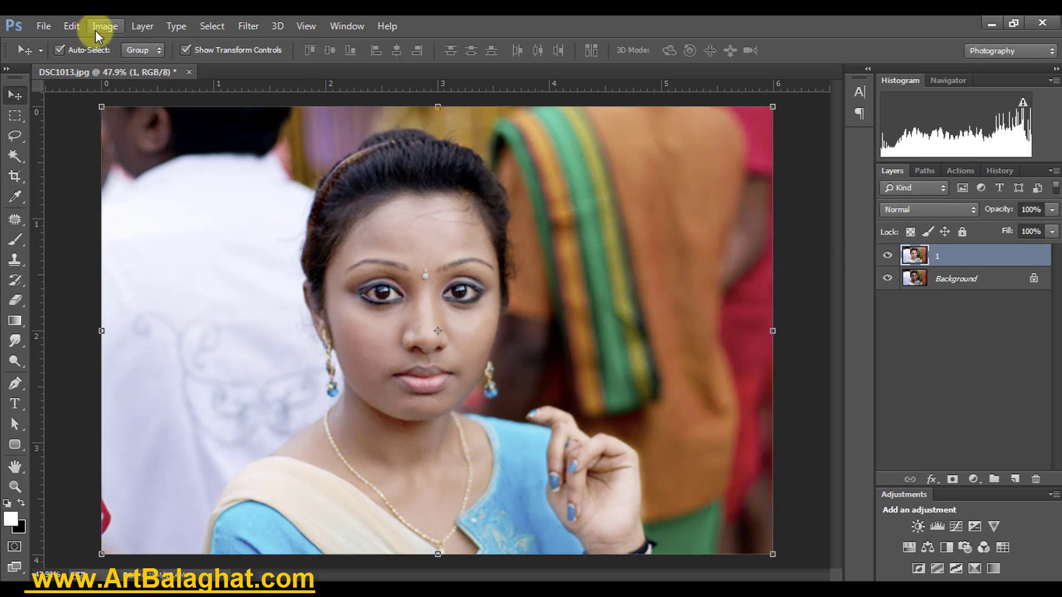
click(103, 26)
click(304, 81)
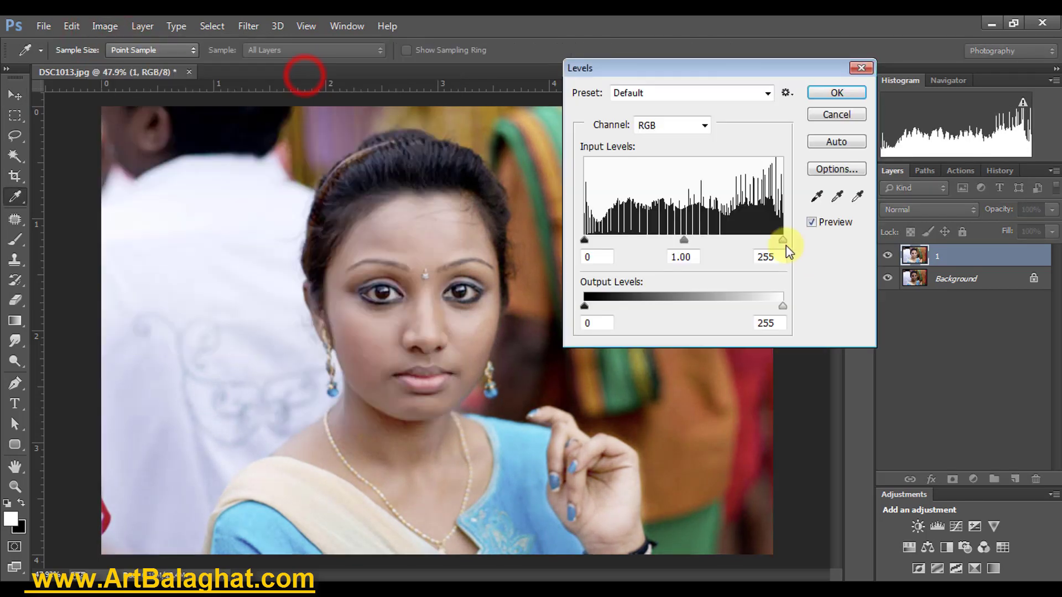
drag(782, 240, 779, 240)
drag(584, 240, 593, 240)
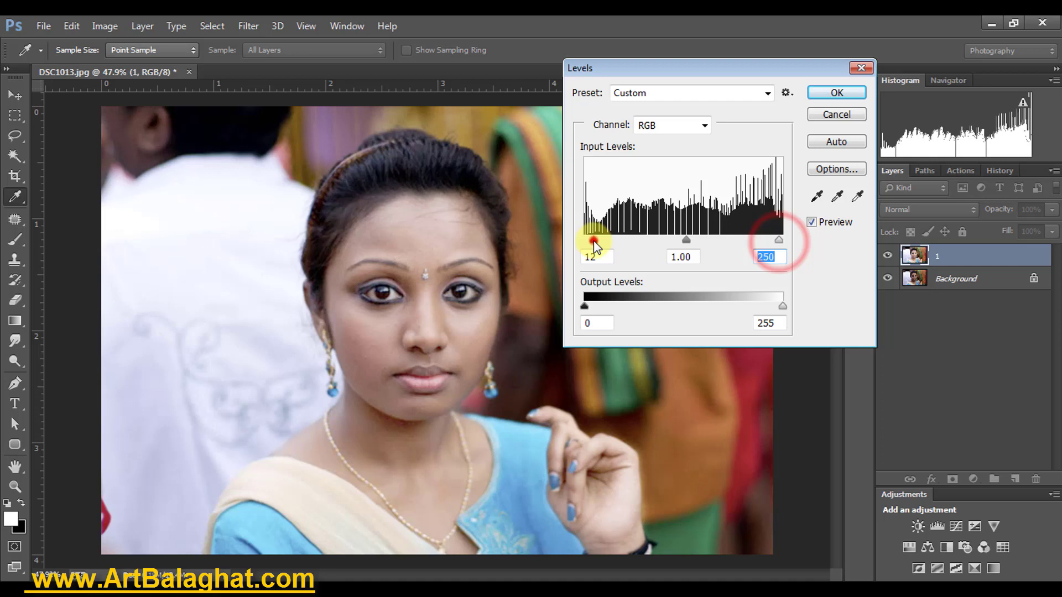
click(682, 238)
key(Return)
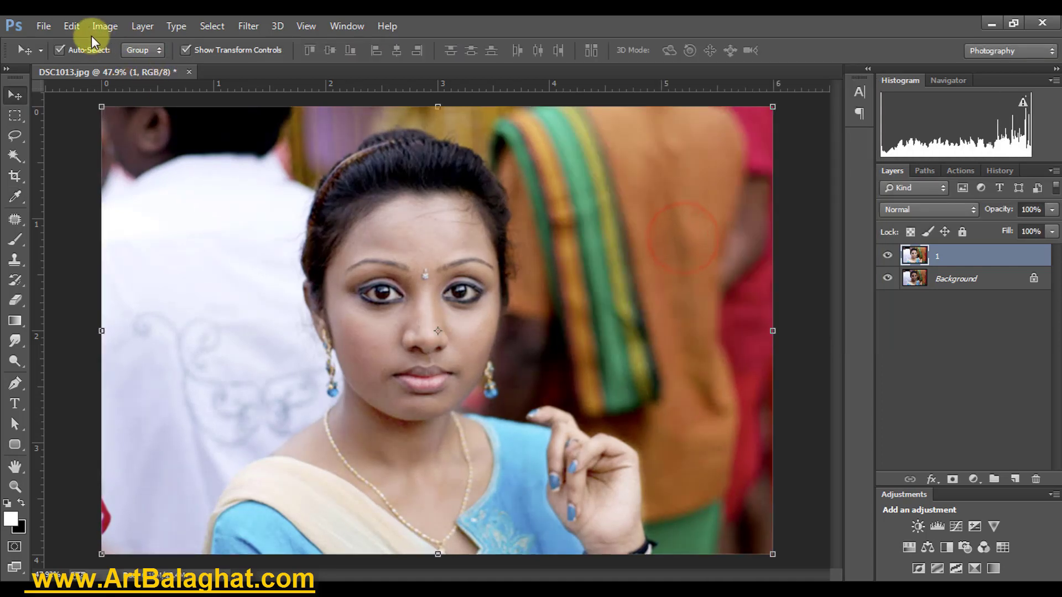
- Apply a Warming Filter (85) photo filter at density 20 with Preserve Luminosity on
click(93, 26)
mouse_move(128, 66)
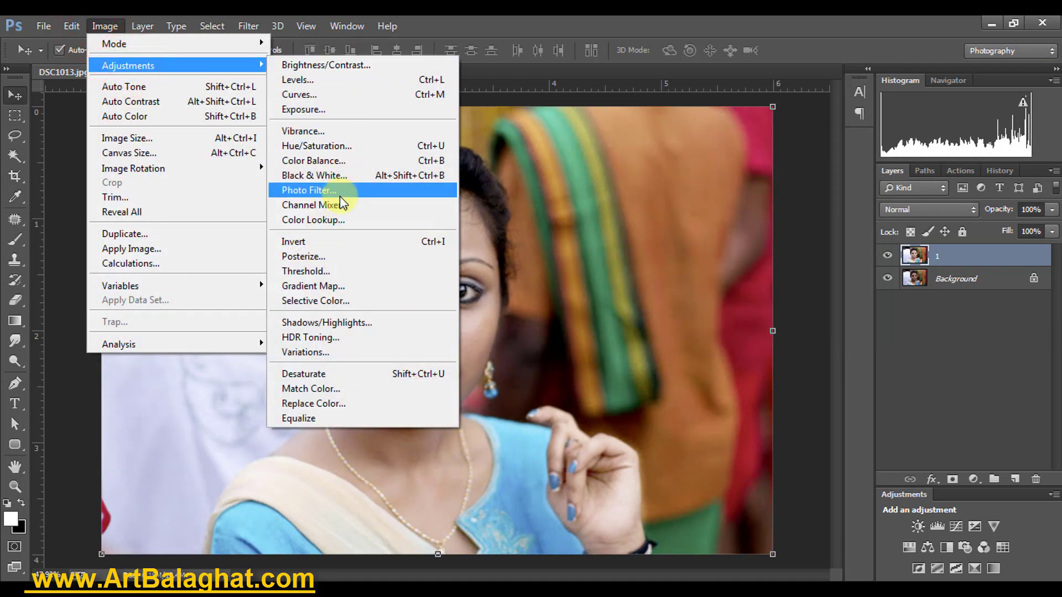
click(341, 192)
click(537, 199)
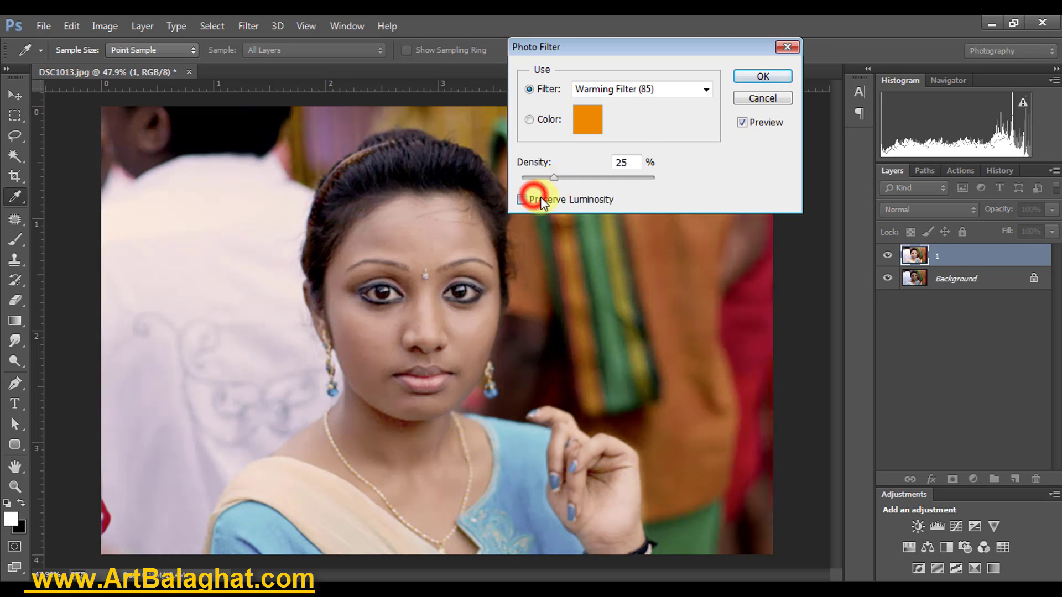
click(542, 201)
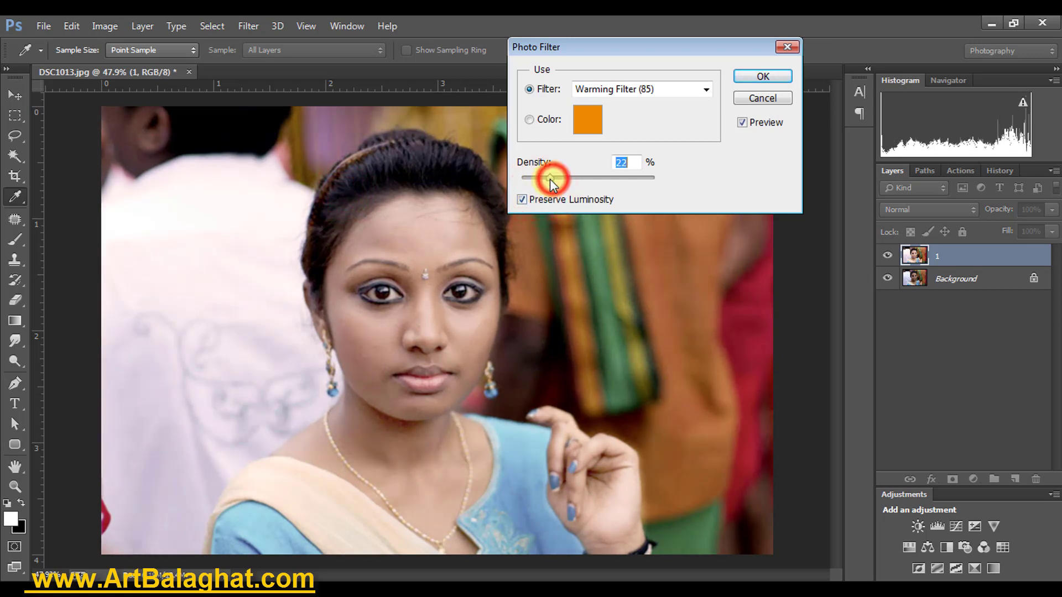
drag(550, 180, 548, 180)
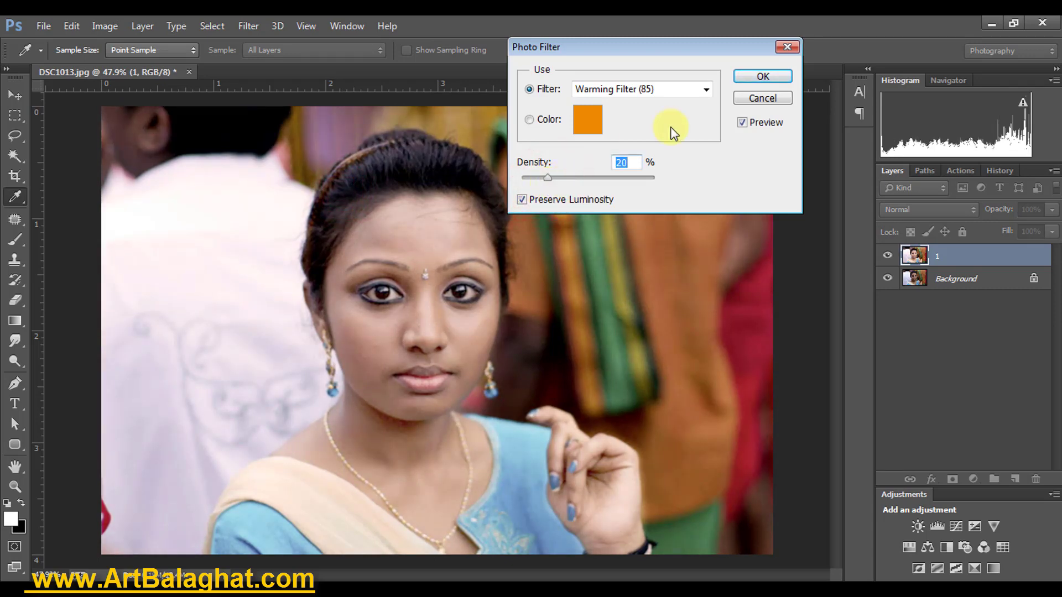
click(601, 90)
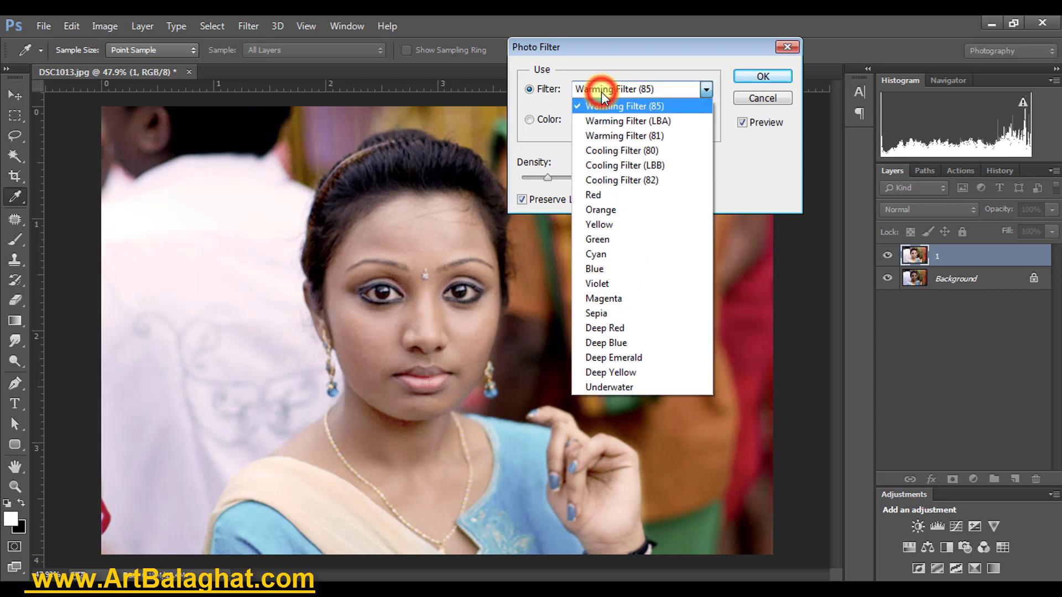
click(663, 107)
click(763, 77)
- Boost Hue/Saturation by +15 saturation and nudge hue to +1
key(v)
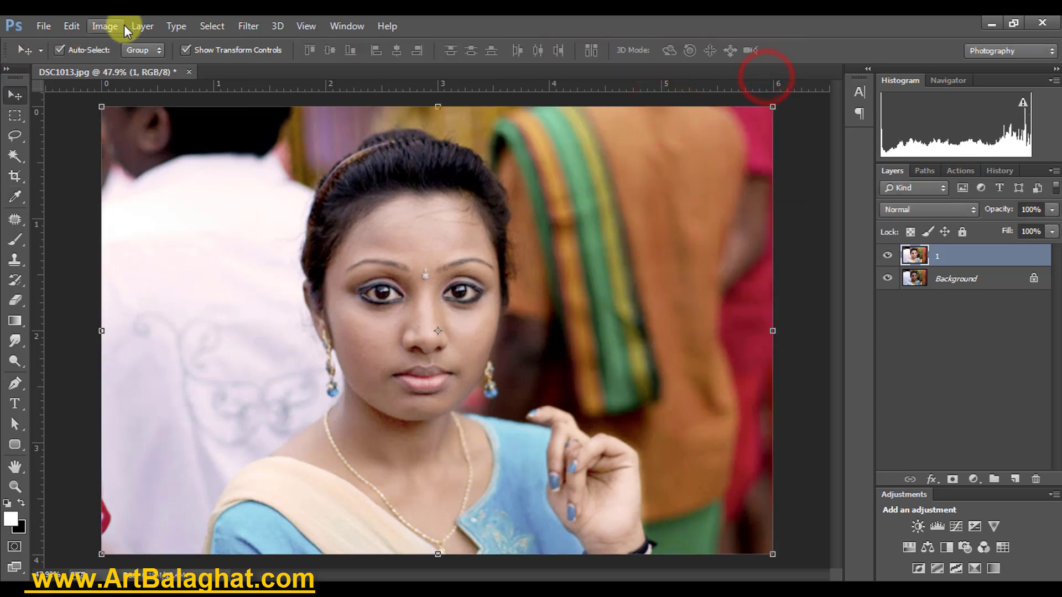
click(99, 25)
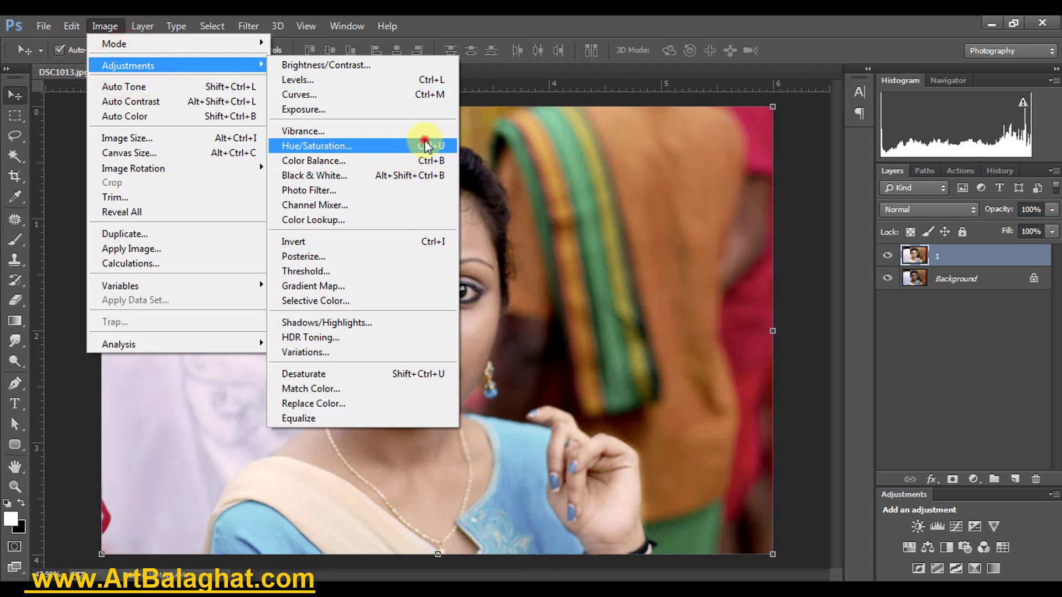
click(424, 142)
click(840, 343)
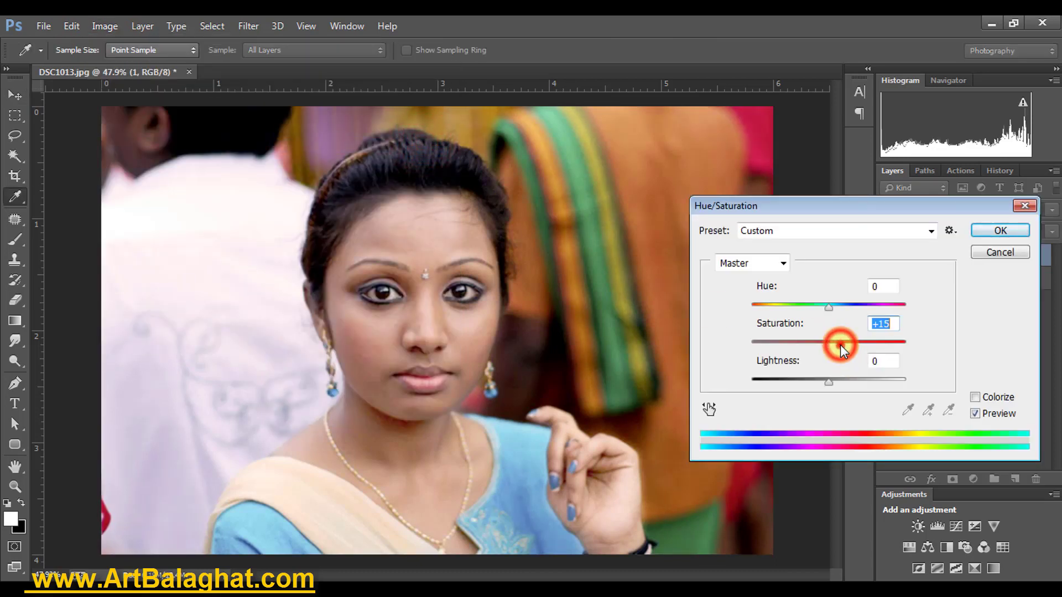
click(879, 286)
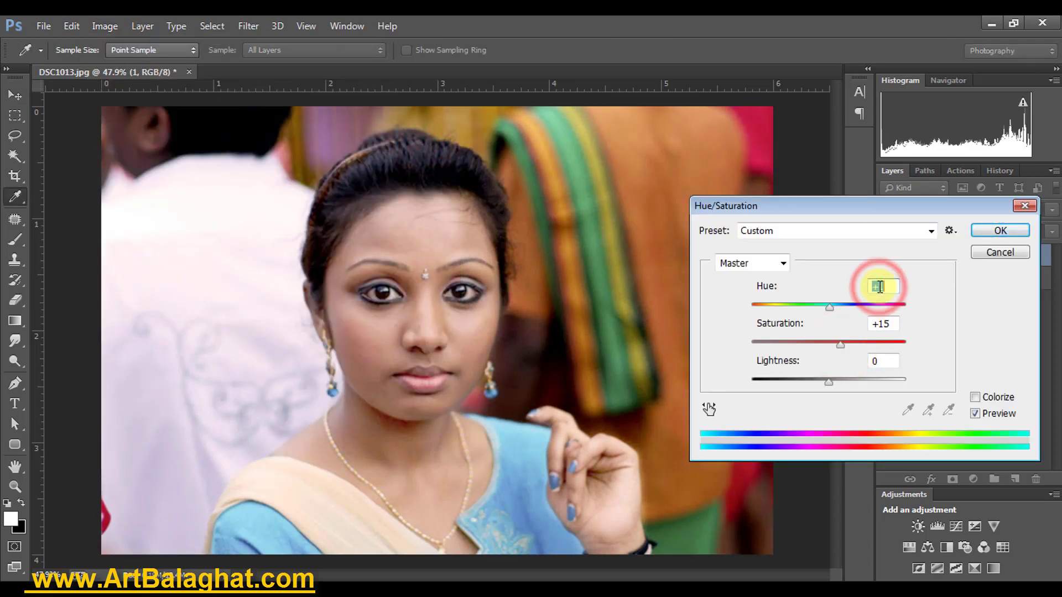
key(Up)
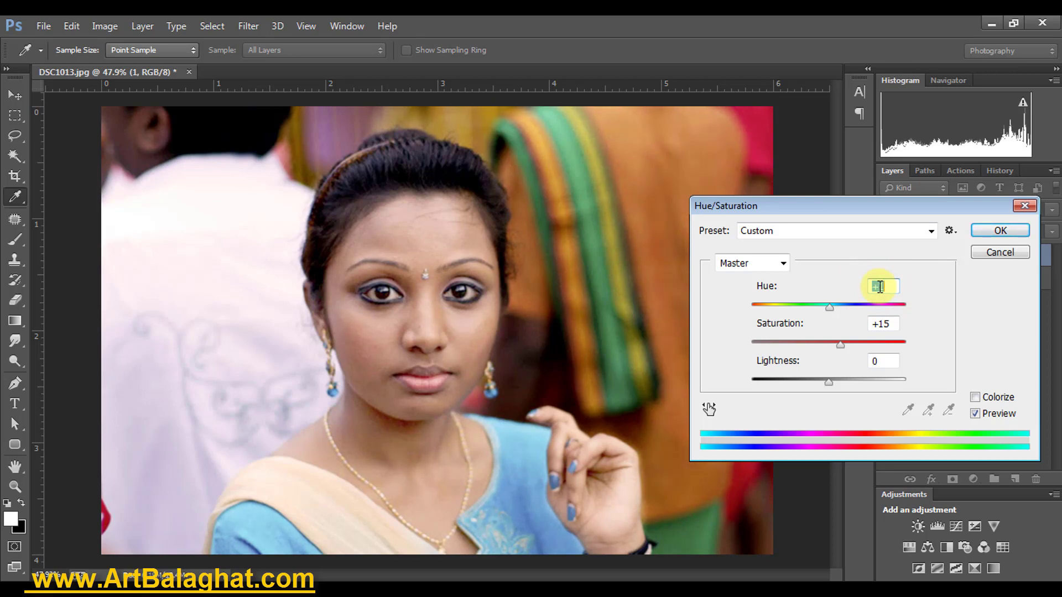
key(Return)
- Lift the Curves with points at 120→128 and 190→200
key(v)
right_click(487, 367)
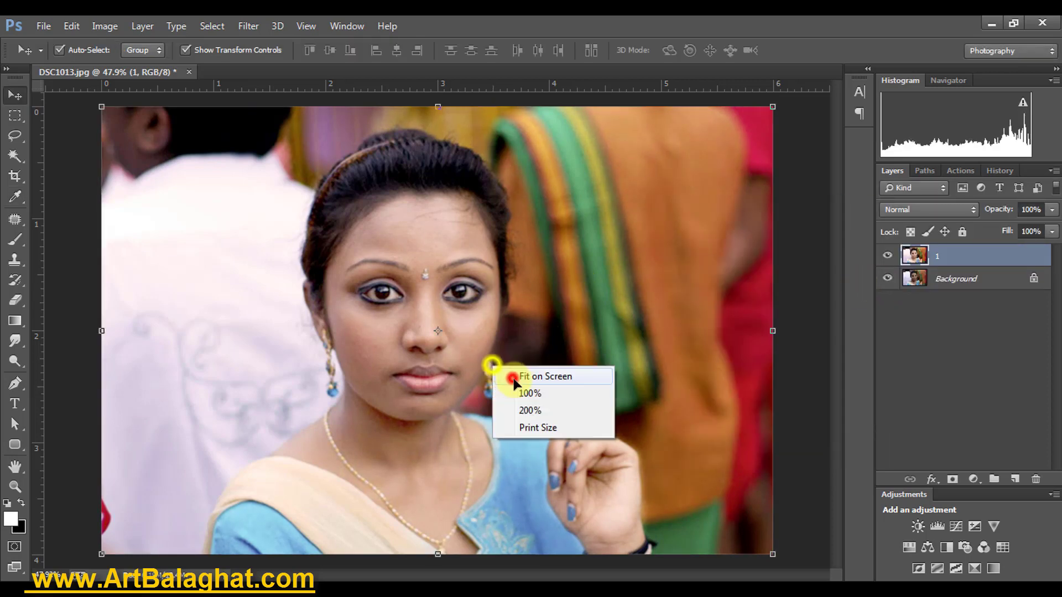
click(499, 366)
right_click(474, 267)
click(465, 259)
click(104, 26)
mouse_move(128, 65)
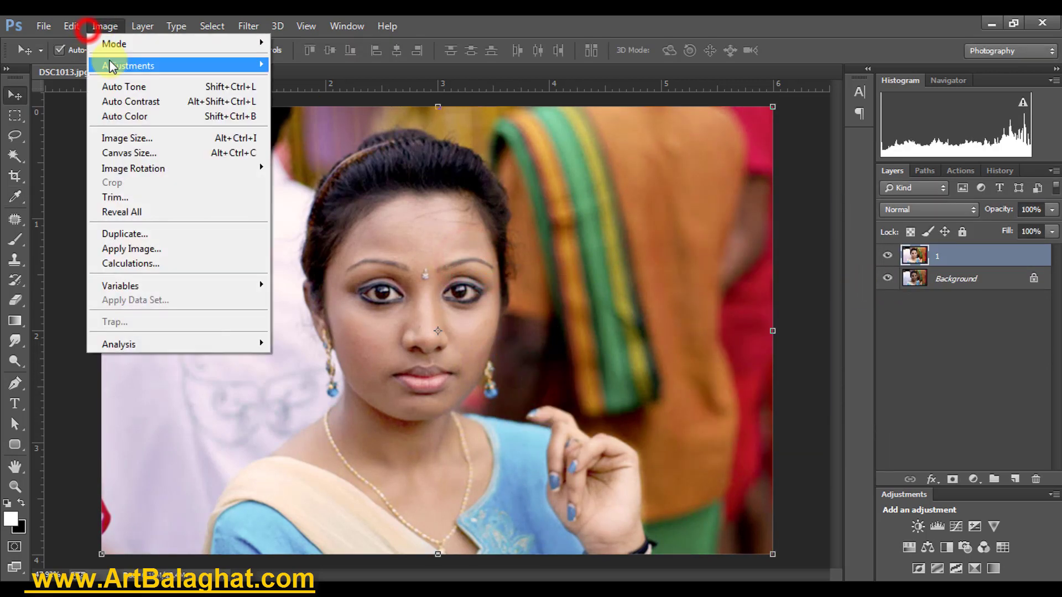
click(331, 96)
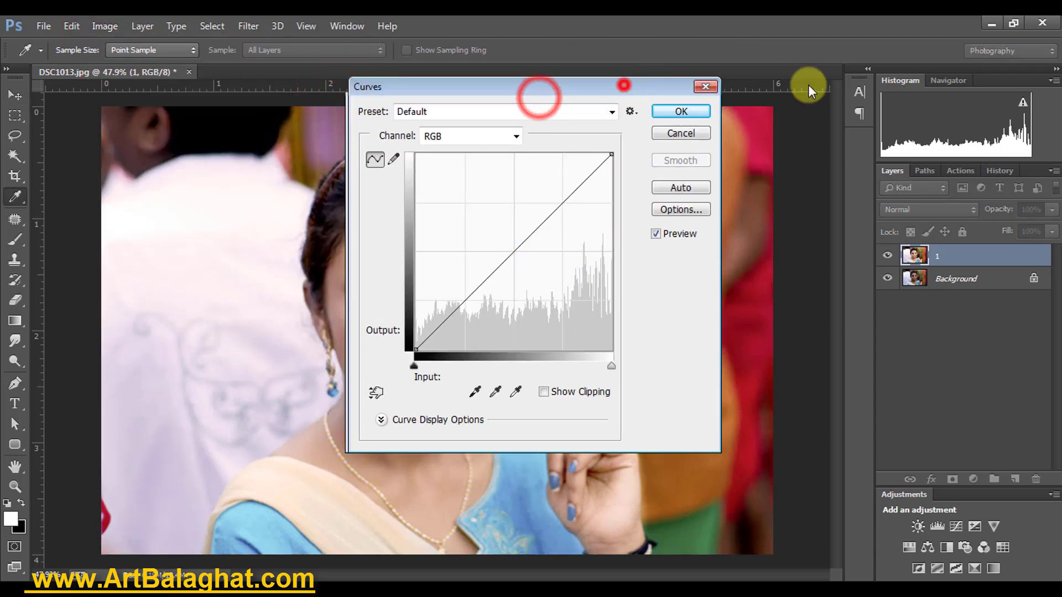
drag(437, 86, 621, 87)
click(689, 252)
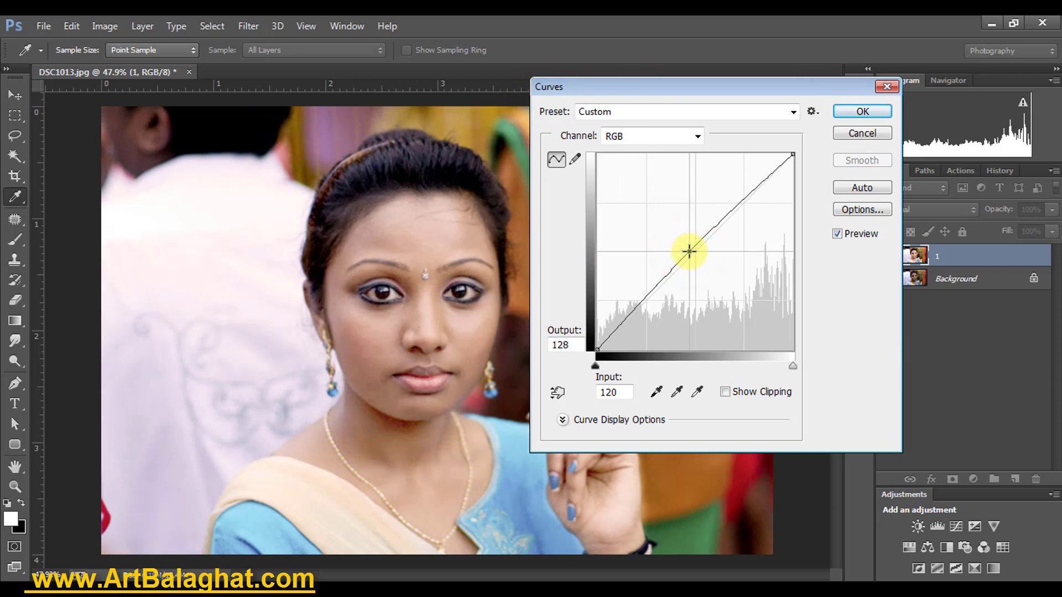
click(744, 198)
drag(745, 197, 743, 195)
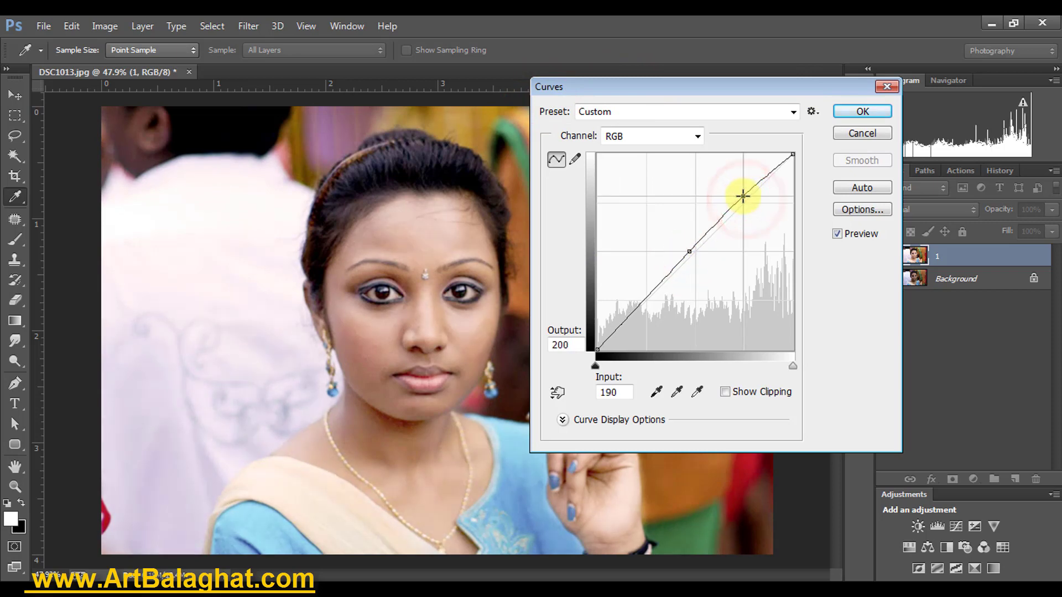
key(Return)
- Apply Image > Auto Contrast to the photo
key(v)
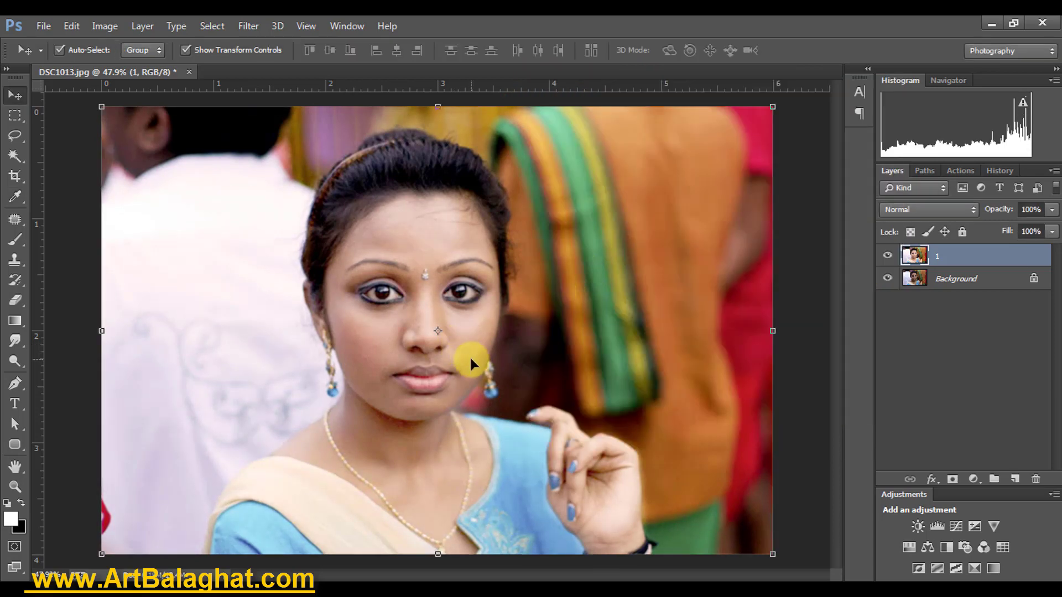
click(104, 26)
click(122, 65)
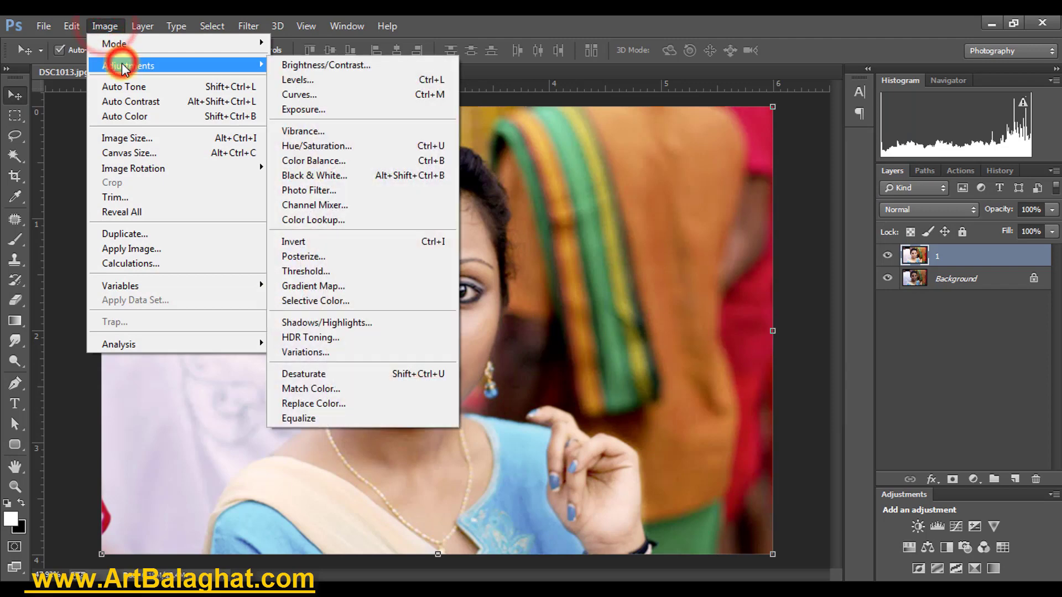
click(145, 102)
click(105, 26)
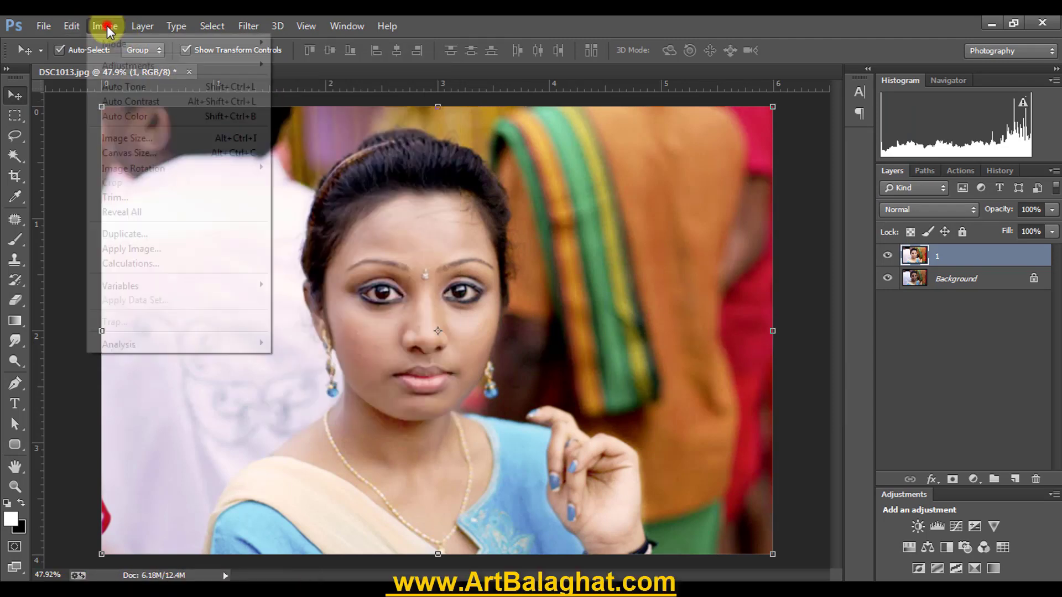
click(119, 101)
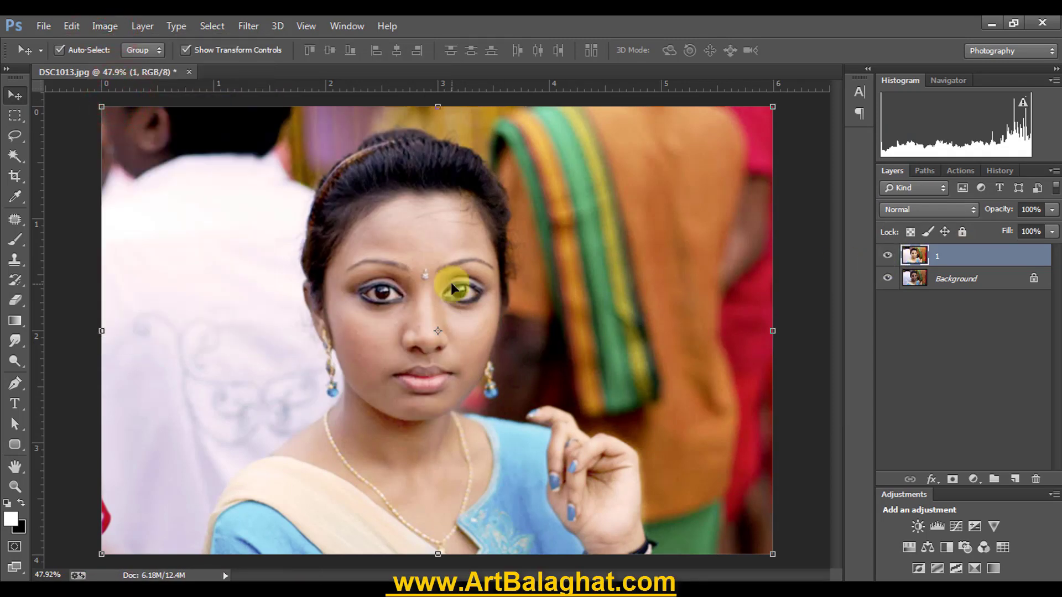
scroll(453, 288, up, 3)
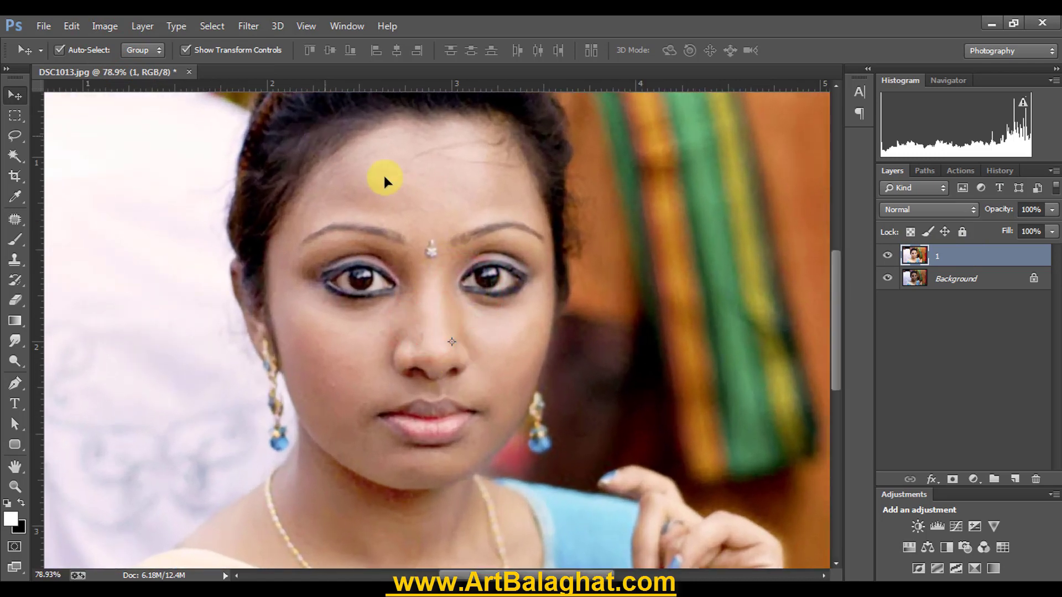
scroll(386, 182, down, 3)
- Zoom in between the eyes and select a tool from the Eraser group
click(246, 28)
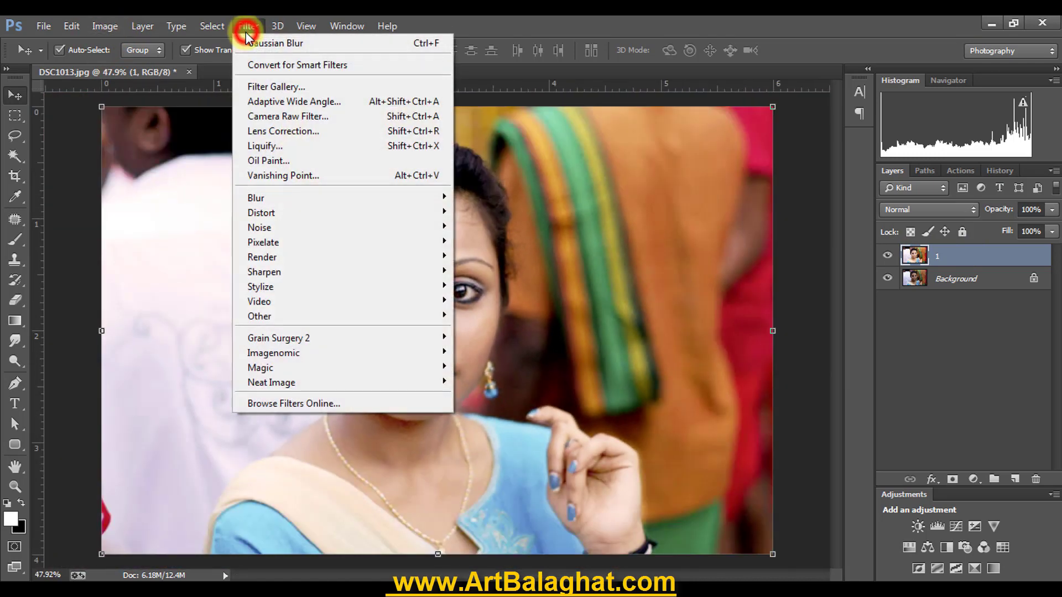
click(604, 22)
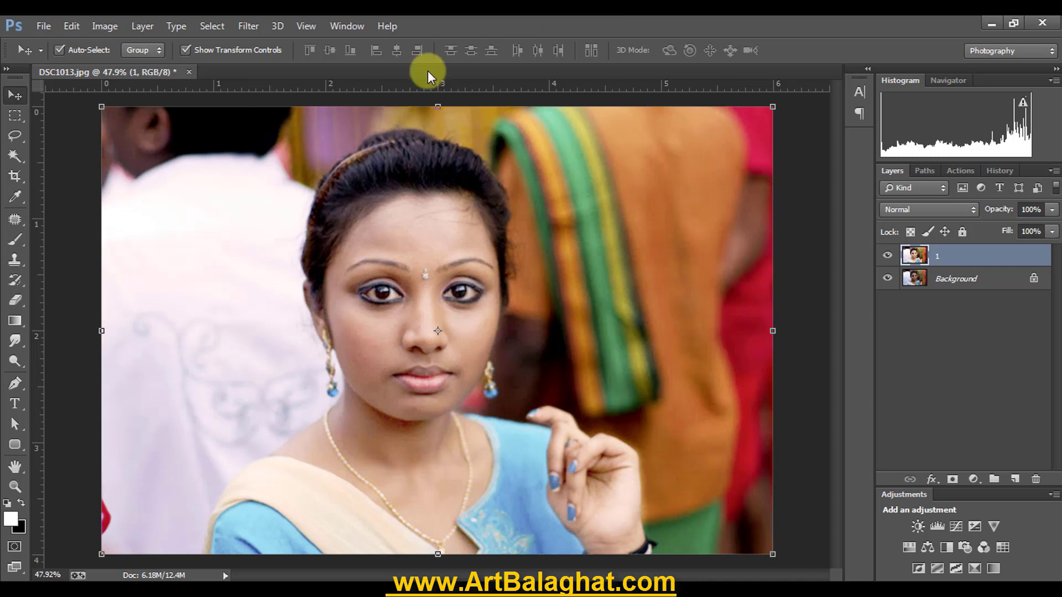
click(249, 26)
click(604, 22)
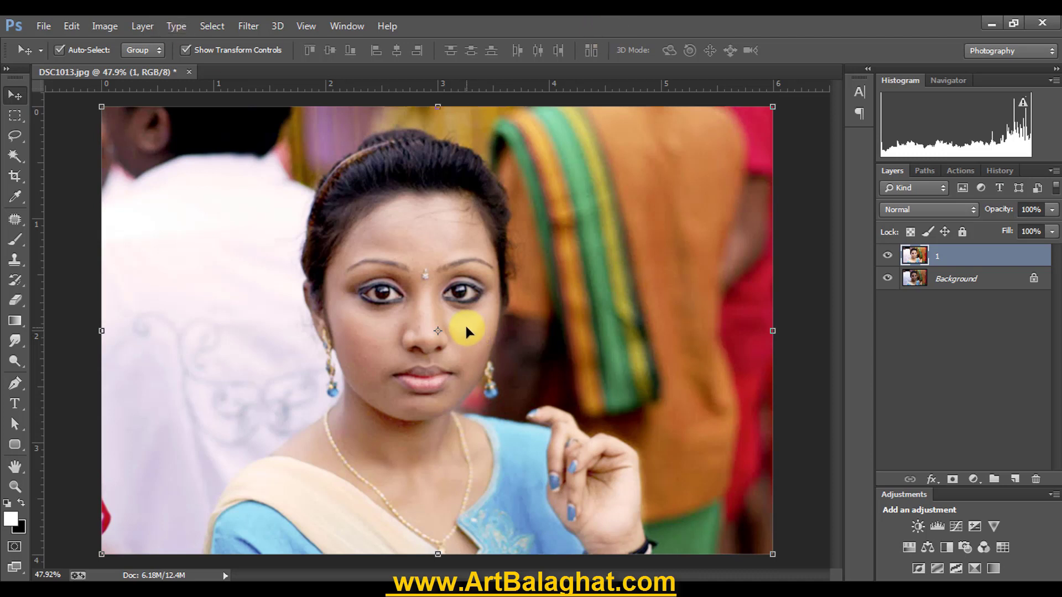
mouse_move(439, 280)
mouse_down()
mouse_move(496, 335)
mouse_move(374, 160)
mouse_move(379, 172)
mouse_move(284, 218)
mouse_up()
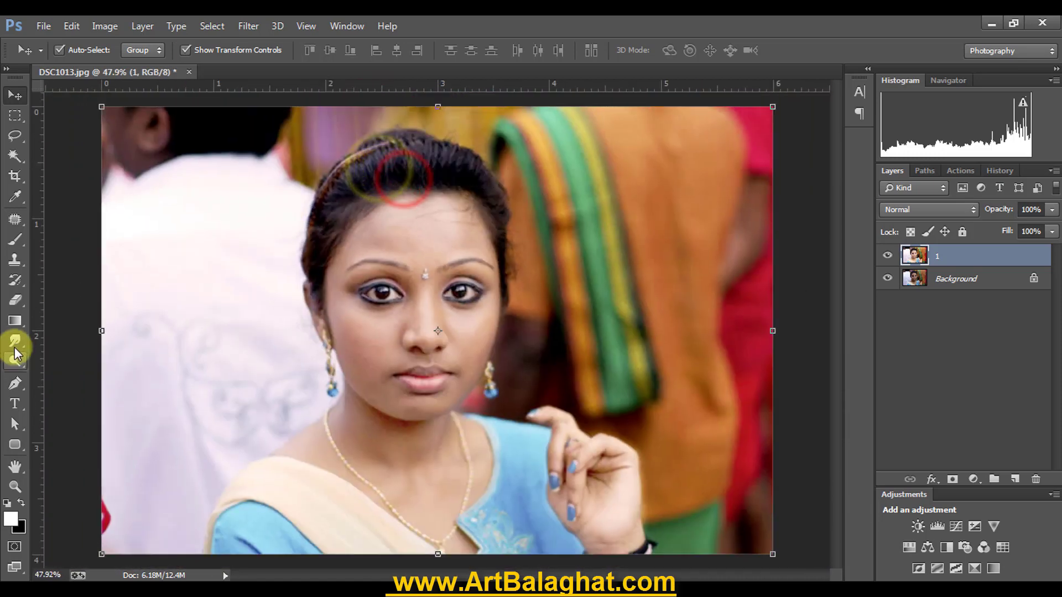
click(15, 300)
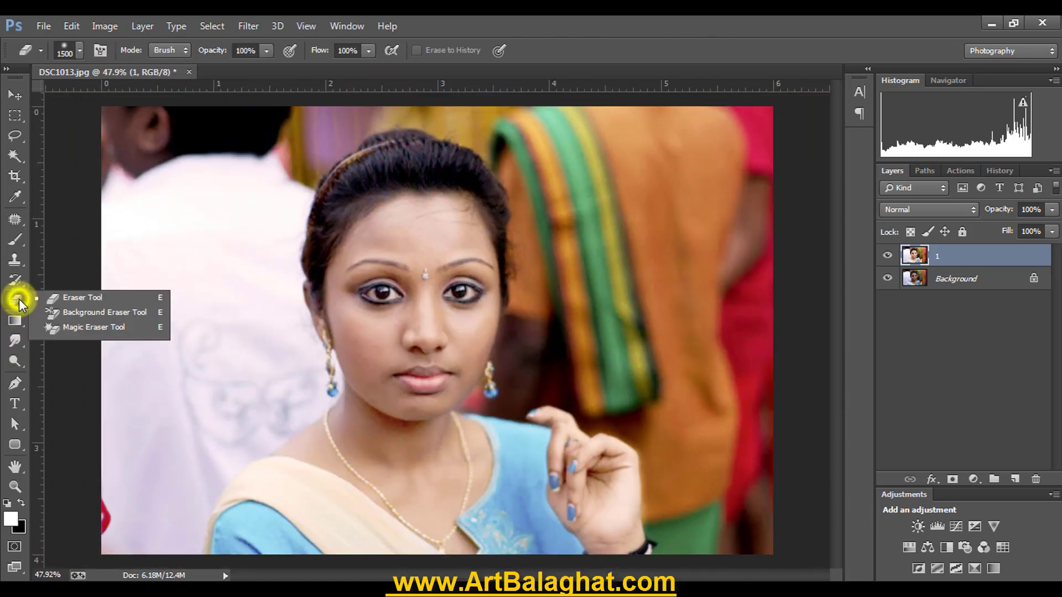
- Use the Burn tool at 100 px to darken the top of the hair and temples
right_click(15, 362)
click(100, 375)
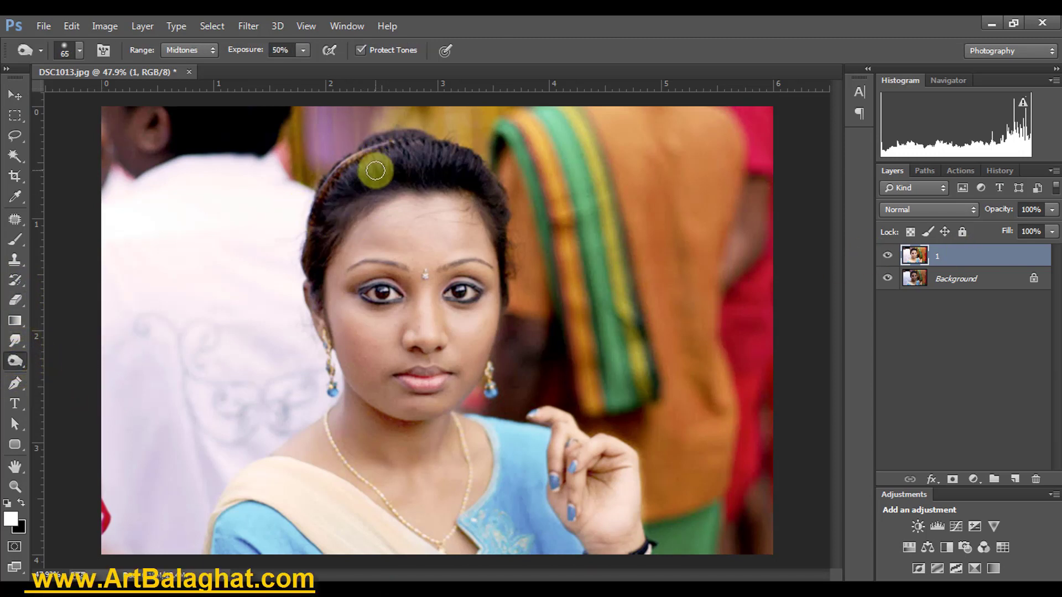
key(bracketright)
key(bracketright)
key(bracketright)
drag(420, 149, 453, 149)
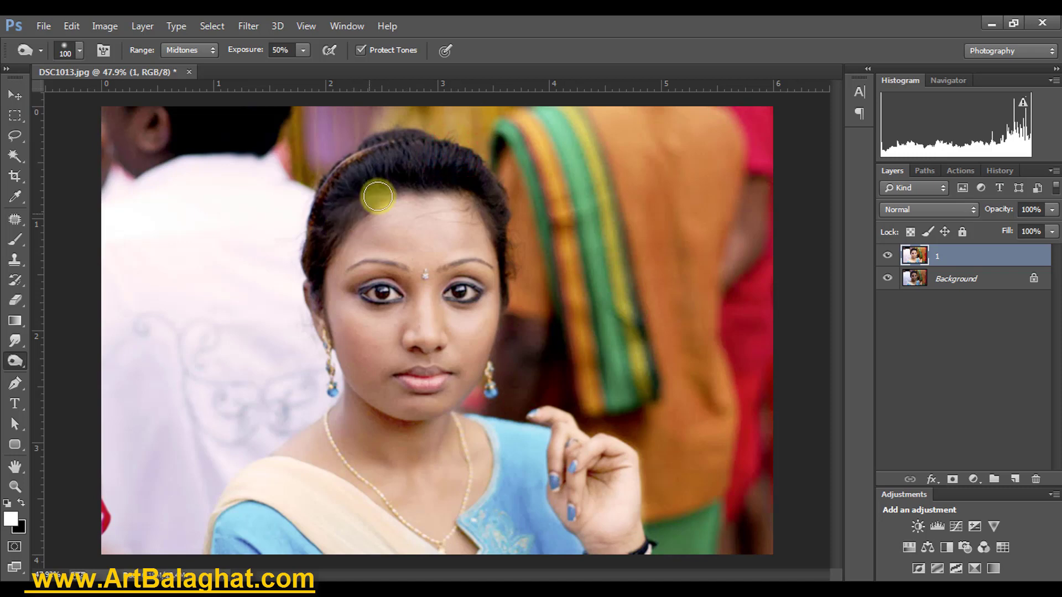
key(bracketleft)
drag(398, 182, 501, 219)
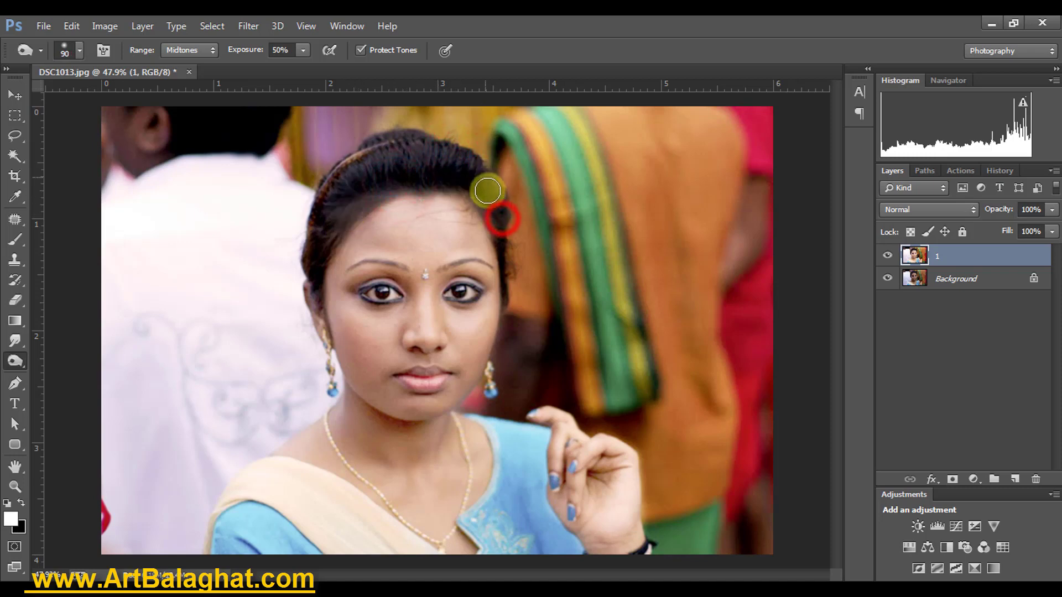
click(323, 256)
click(376, 290)
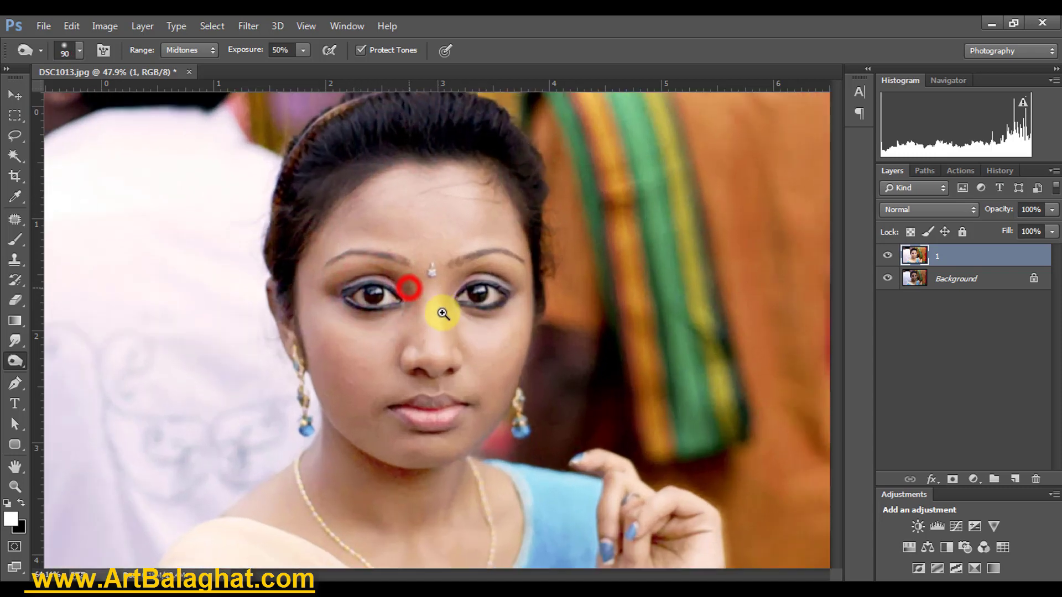
drag(430, 300, 461, 323)
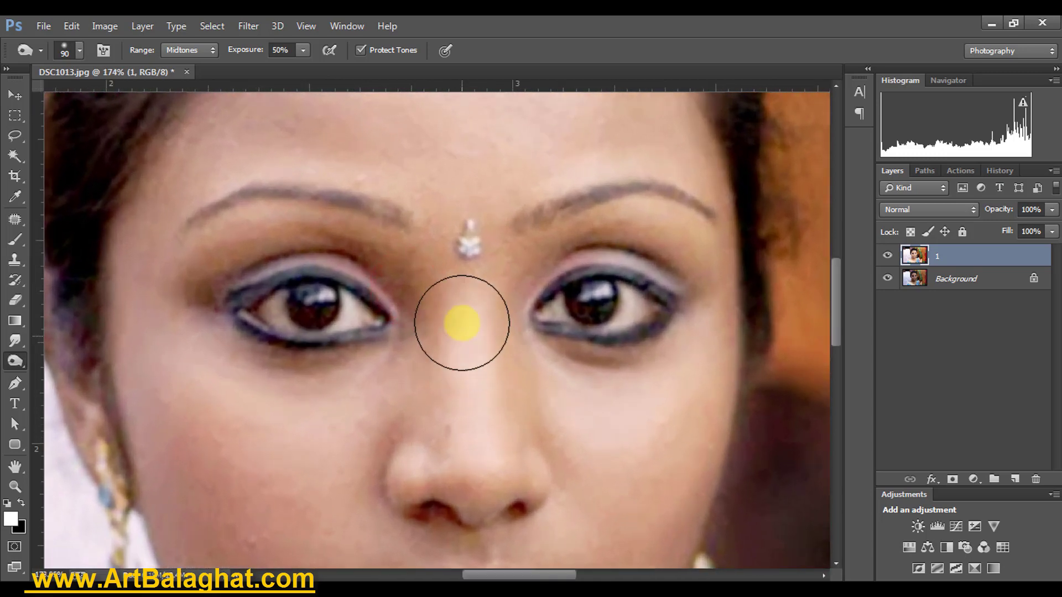
- Lower burn exposure to 20% and darken both eyebrows
key(bracketleft)
key(bracketleft)
key(bracketleft)
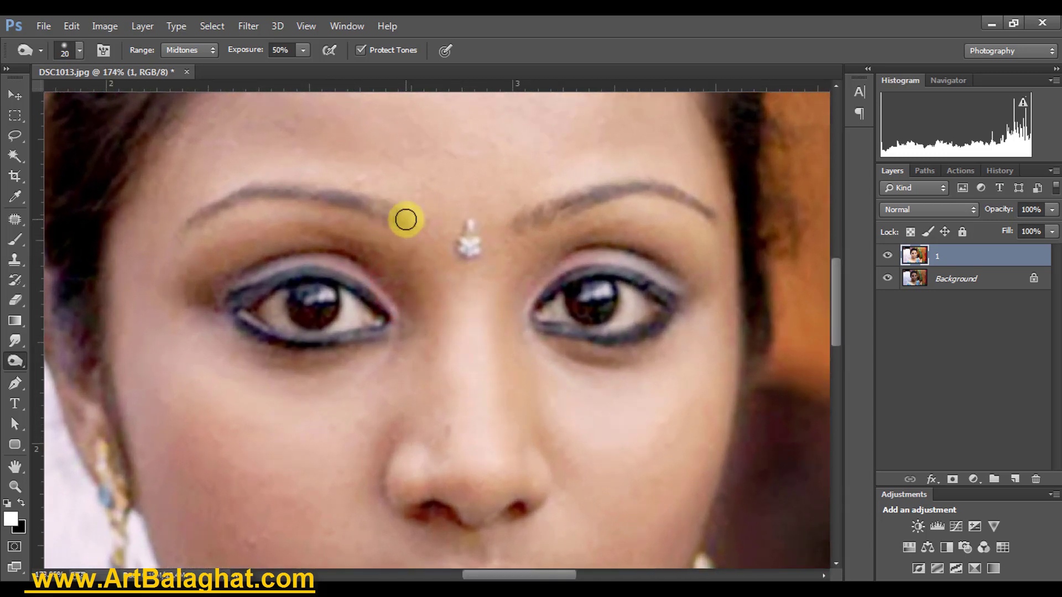
mouse_move(405, 220)
mouse_down()
mouse_move(284, 189)
mouse_move(305, 193)
mouse_up()
key(bracketleft)
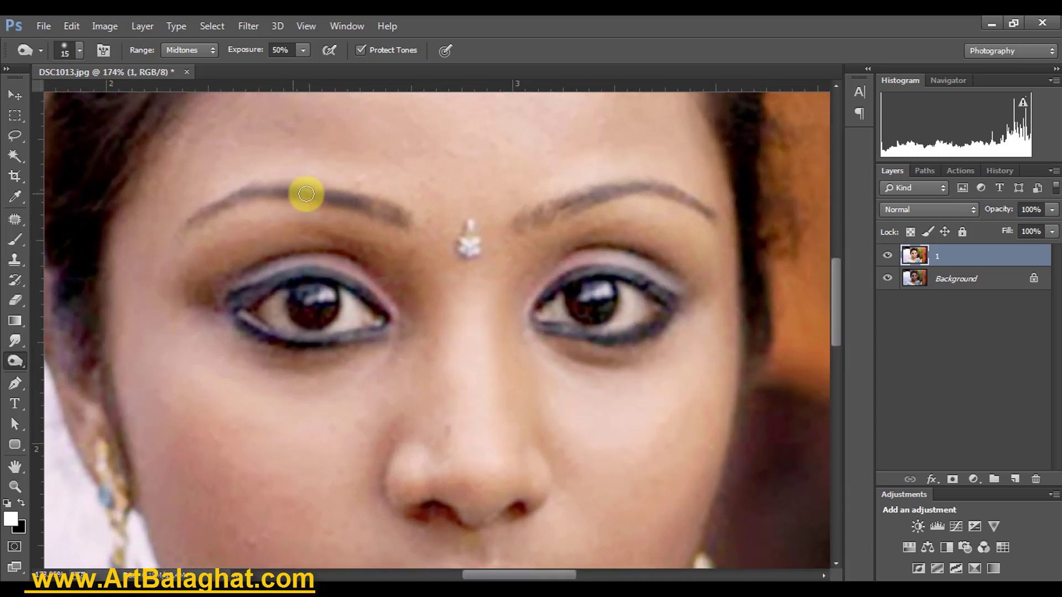
key(ctrl+z)
drag(286, 67, 280, 66)
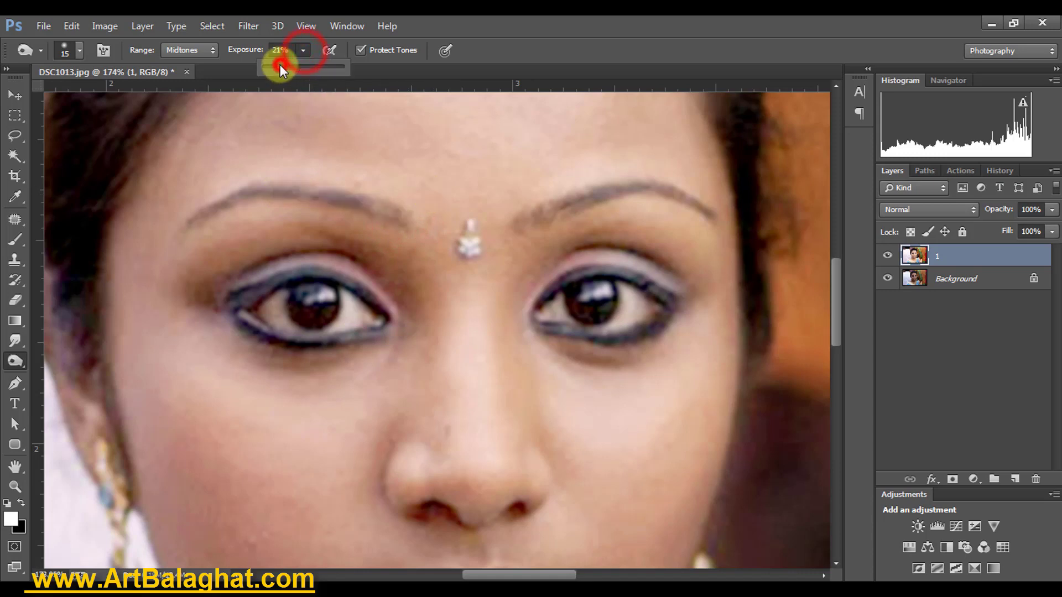
click(401, 220)
drag(401, 220, 250, 193)
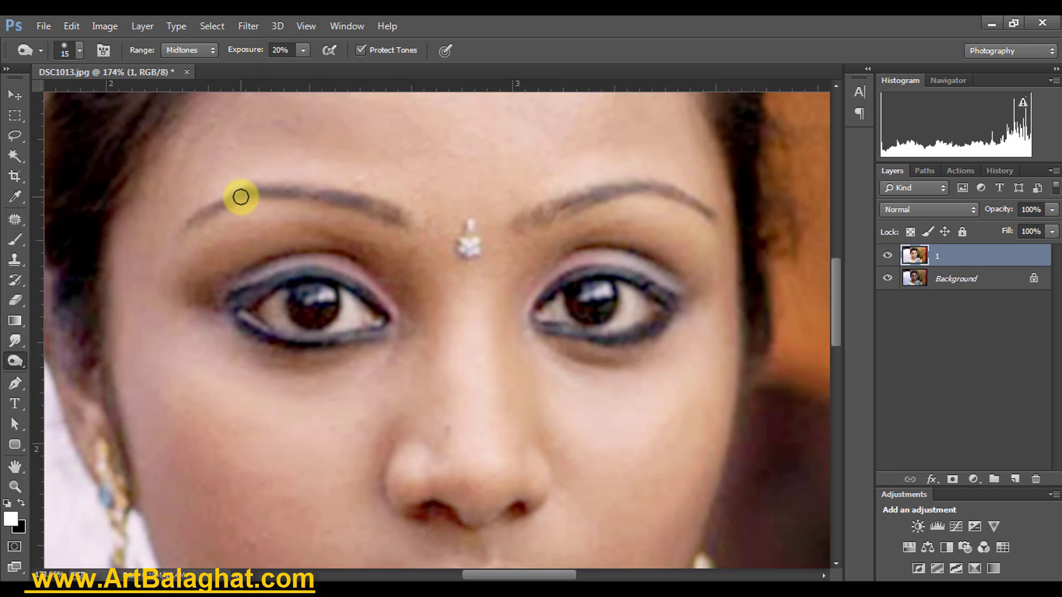
drag(233, 198, 261, 194)
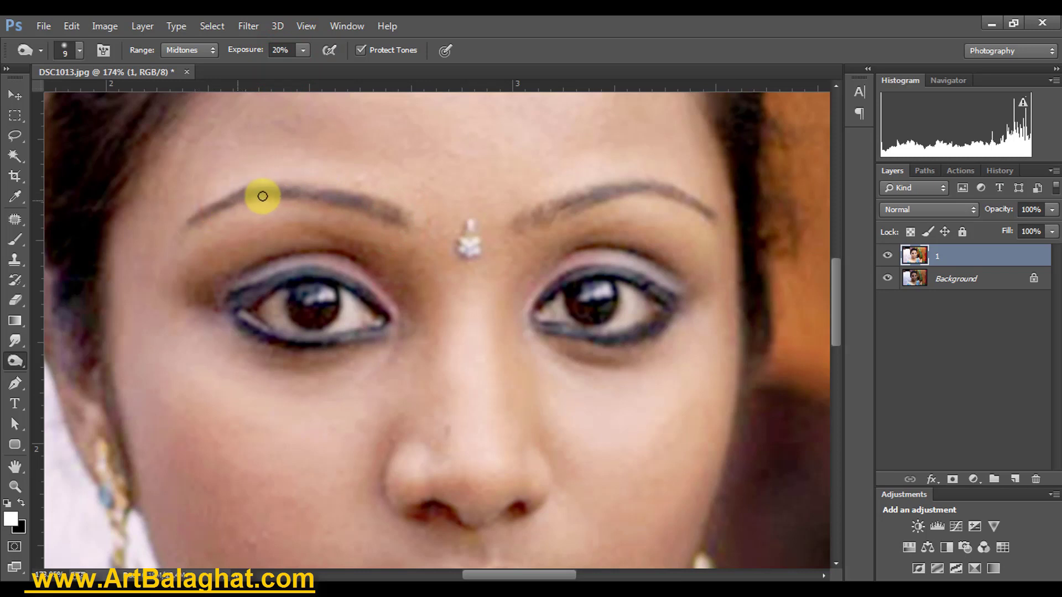
key(bracketright)
key(bracketright)
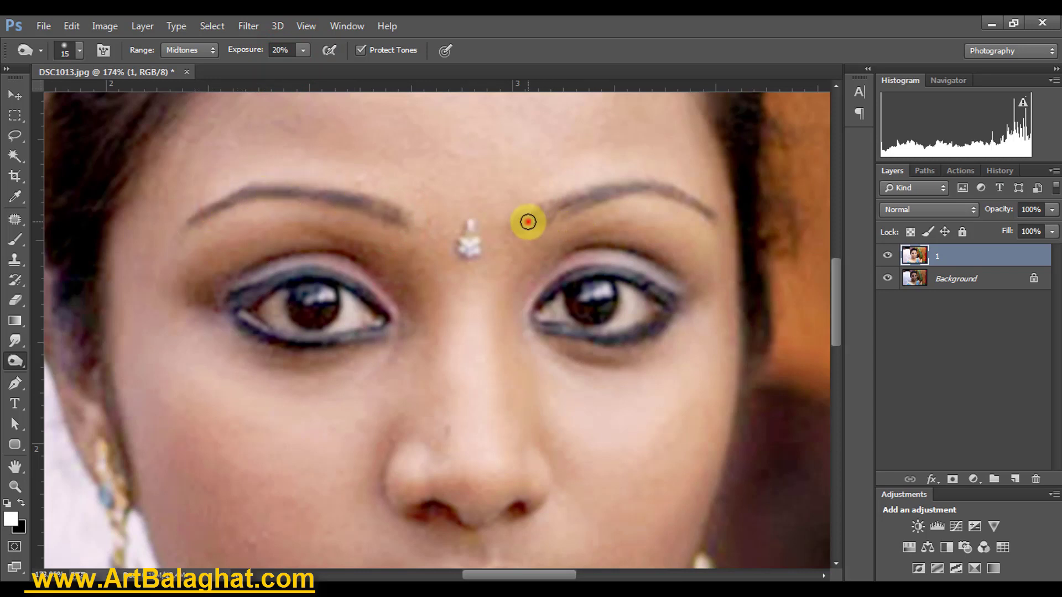
mouse_move(527, 221)
mouse_down()
mouse_move(616, 190)
mouse_move(652, 190)
mouse_move(706, 214)
mouse_up()
key(bracketleft)
key(bracketleft)
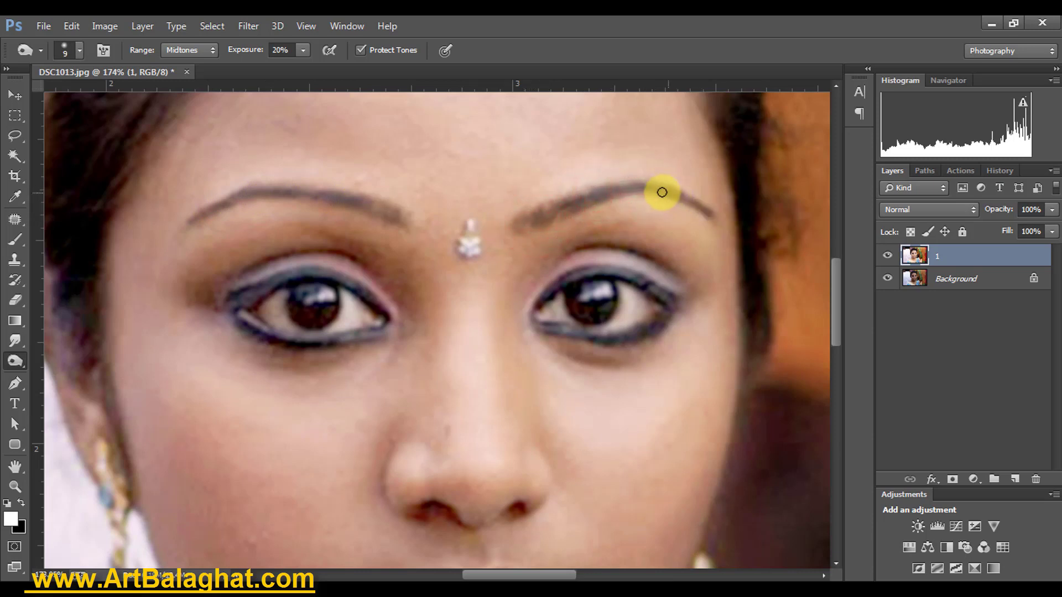
- Burn the lash lines and corners of both eyes with a smaller brush
key(bracketright)
key(bracketright)
key(bracketright)
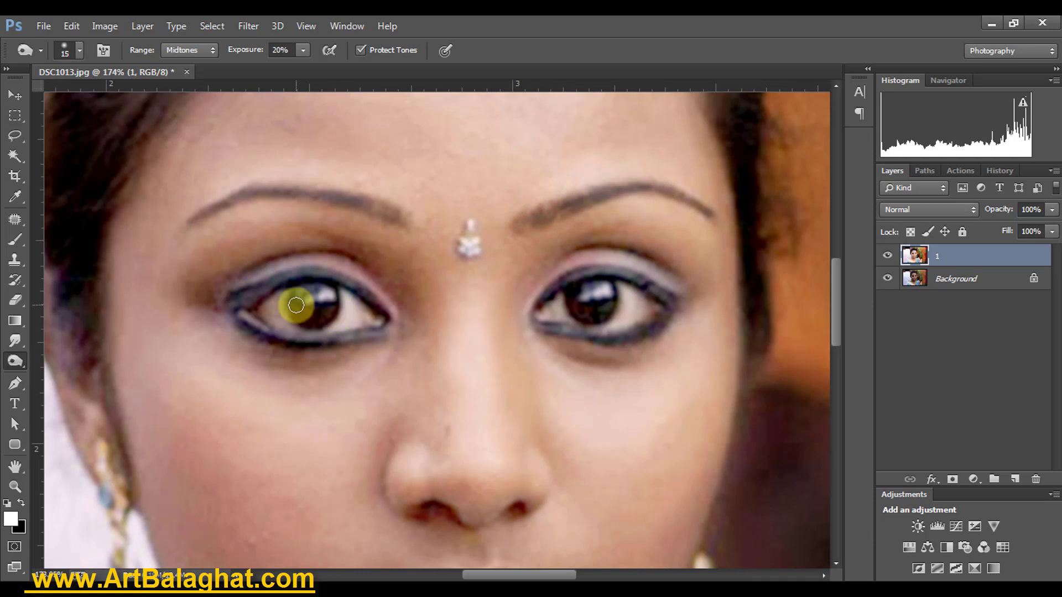
key(bracketright)
key(bracketright)
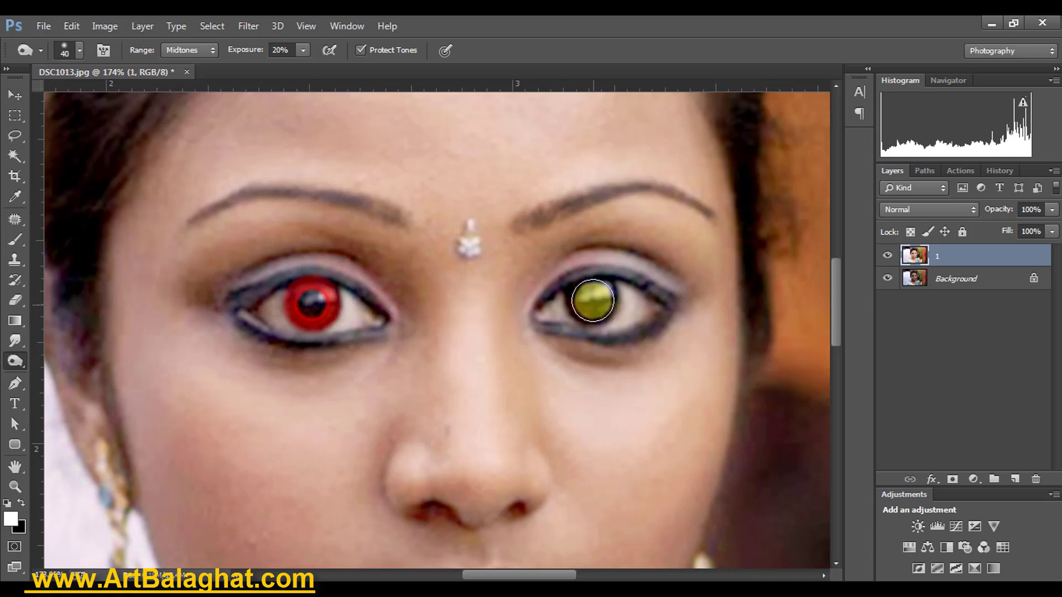
key(bracketleft)
key(bracketleft)
key(bracketleft)
click(591, 298)
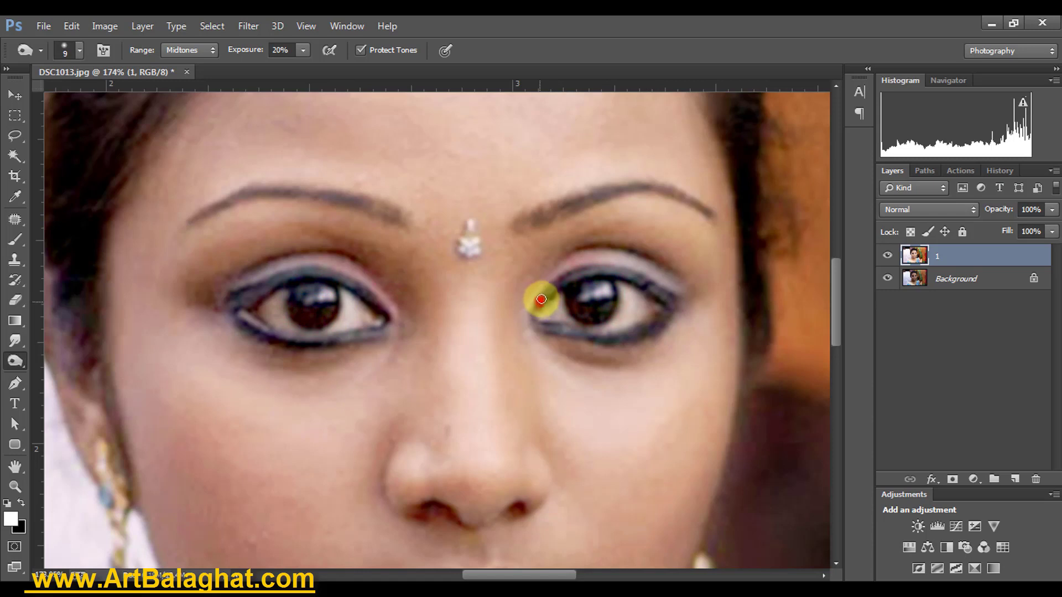
click(541, 300)
drag(659, 291, 657, 318)
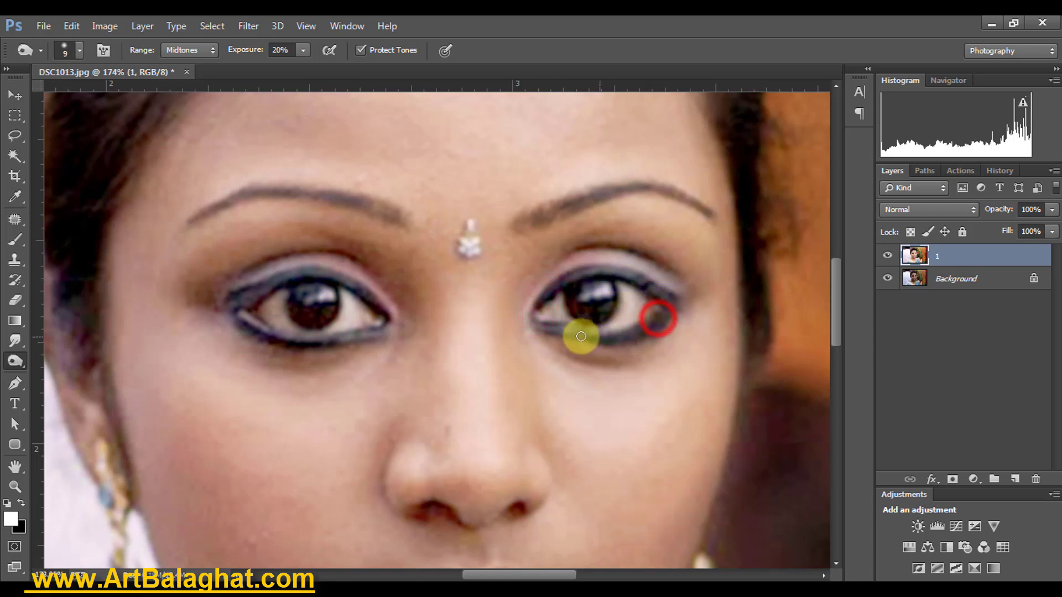
drag(367, 297, 365, 293)
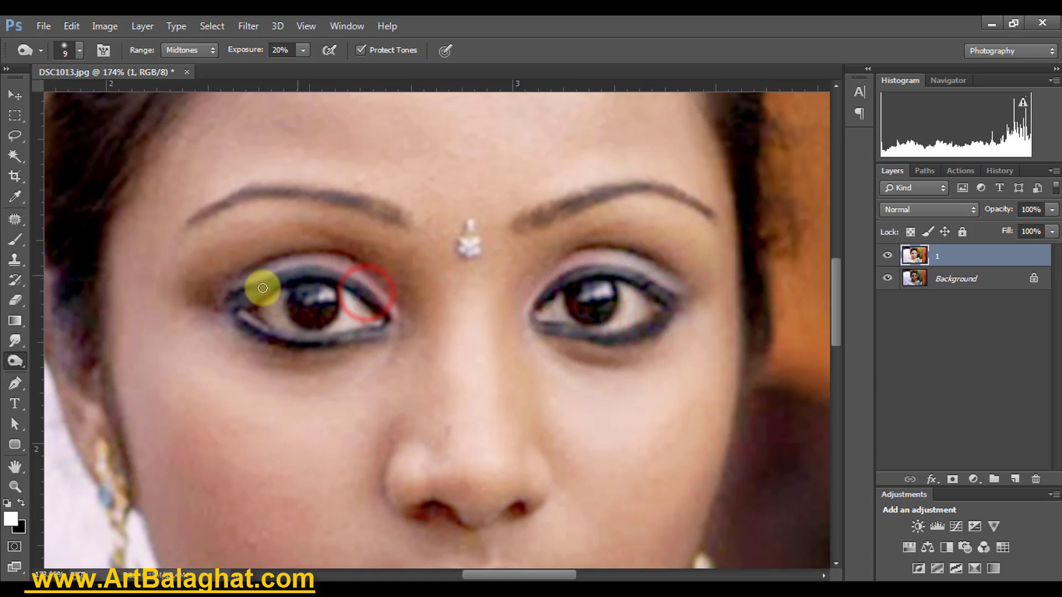
mouse_move(262, 288)
mouse_down()
mouse_move(244, 317)
mouse_move(388, 326)
mouse_up()
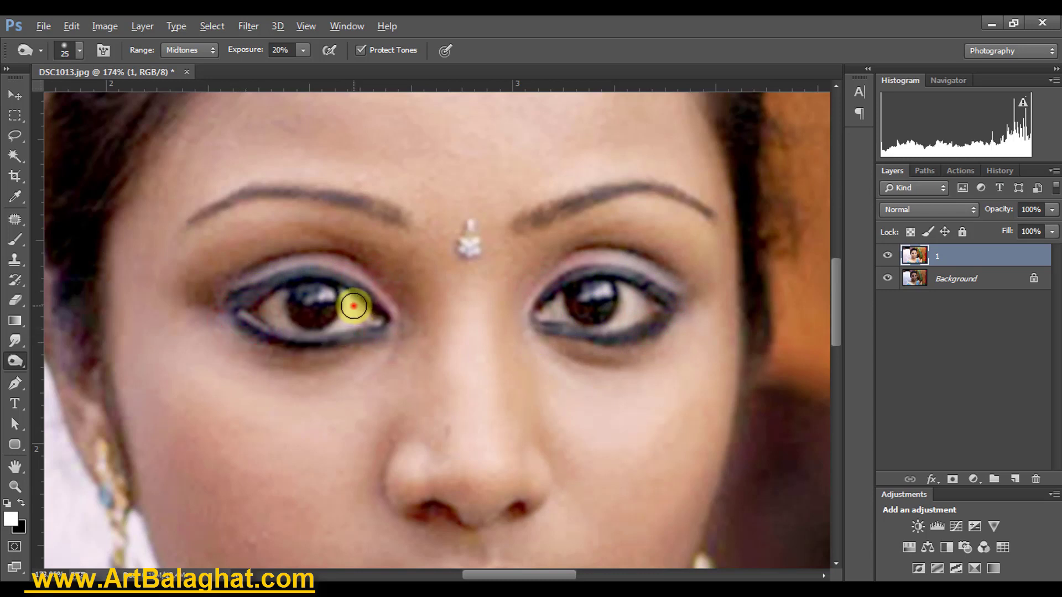
- Dodge the whites of both eyes at Midtones, 20% exposure
mouse_move(353, 305)
mouse_down()
mouse_move(360, 315)
mouse_move(325, 323)
mouse_move(256, 301)
mouse_move(293, 329)
mouse_up()
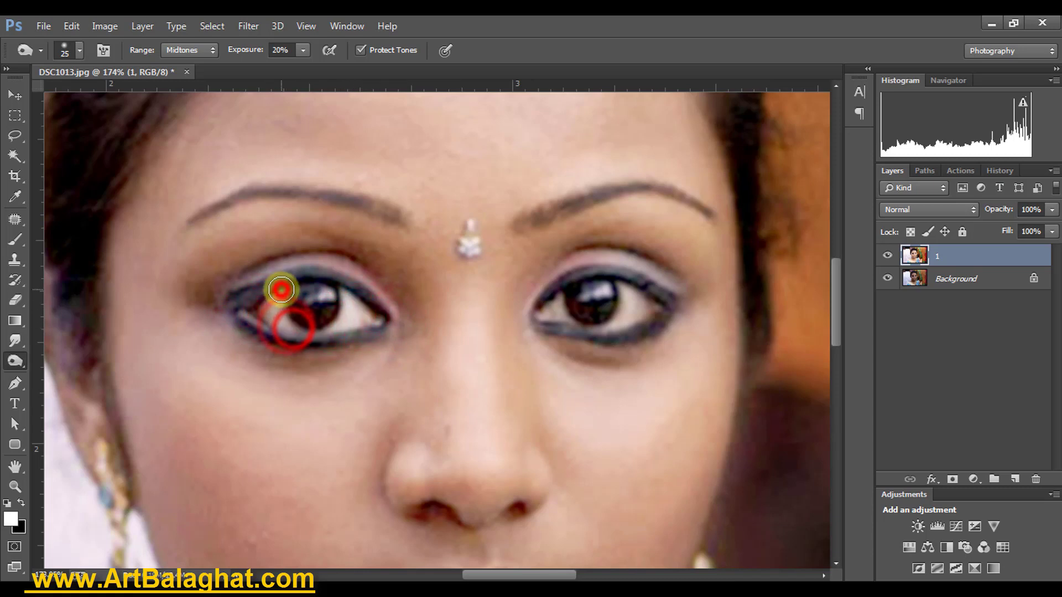
drag(281, 289, 282, 288)
drag(294, 329, 297, 336)
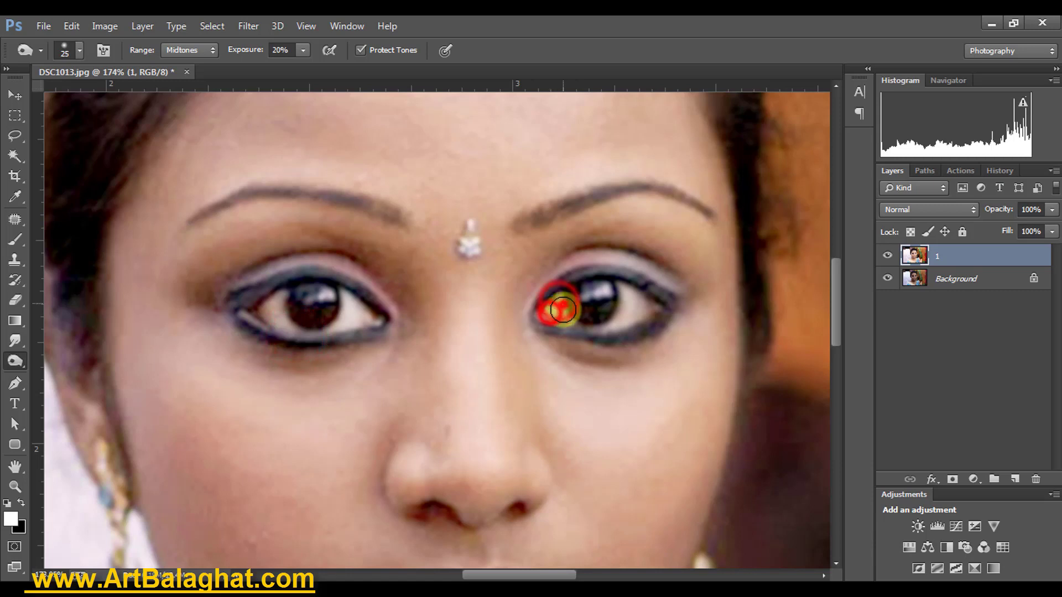
mouse_move(550, 312)
mouse_down()
mouse_move(643, 309)
mouse_move(576, 301)
mouse_move(569, 323)
mouse_up()
mouse_move(449, 185)
mouse_down()
mouse_move(529, 197)
mouse_move(363, 181)
mouse_move(484, 187)
mouse_up()
key(ctrl+z)
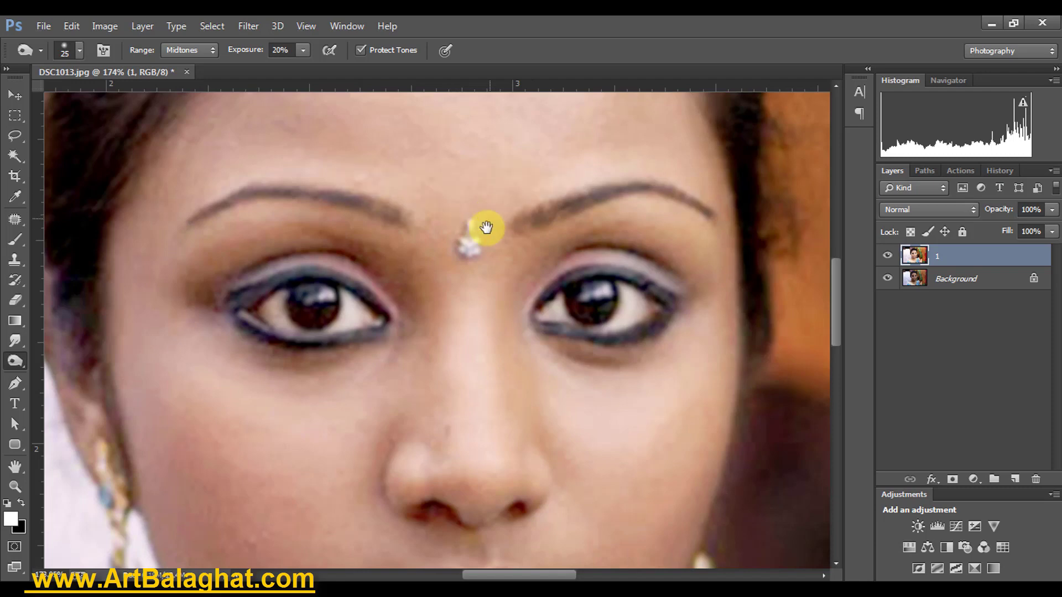
- Back at full view, apply Levels with a slightly raised black input and midtones 1.10
click(495, 247)
key(v)
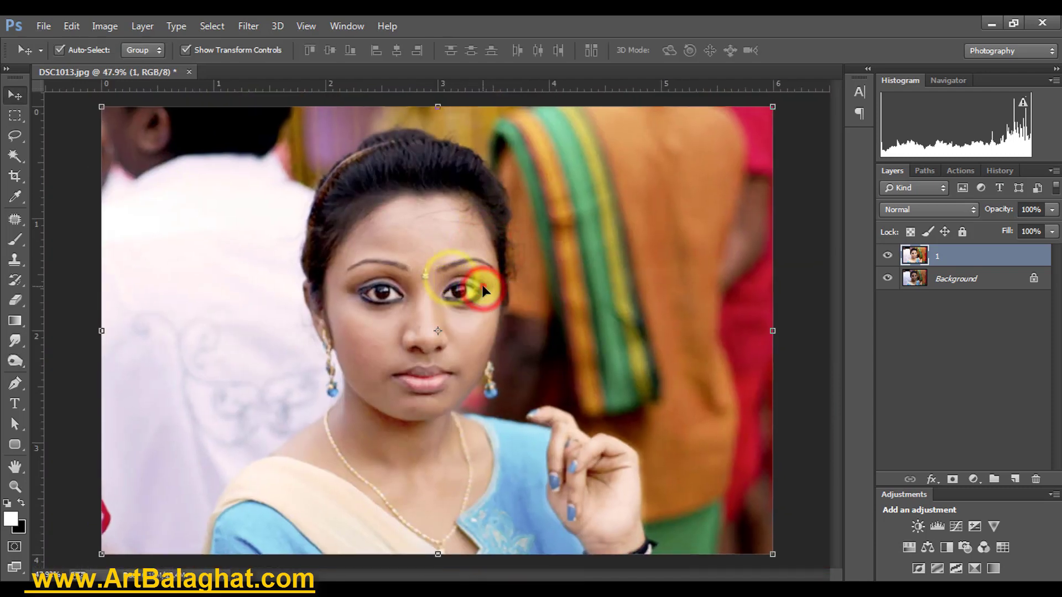
click(105, 26)
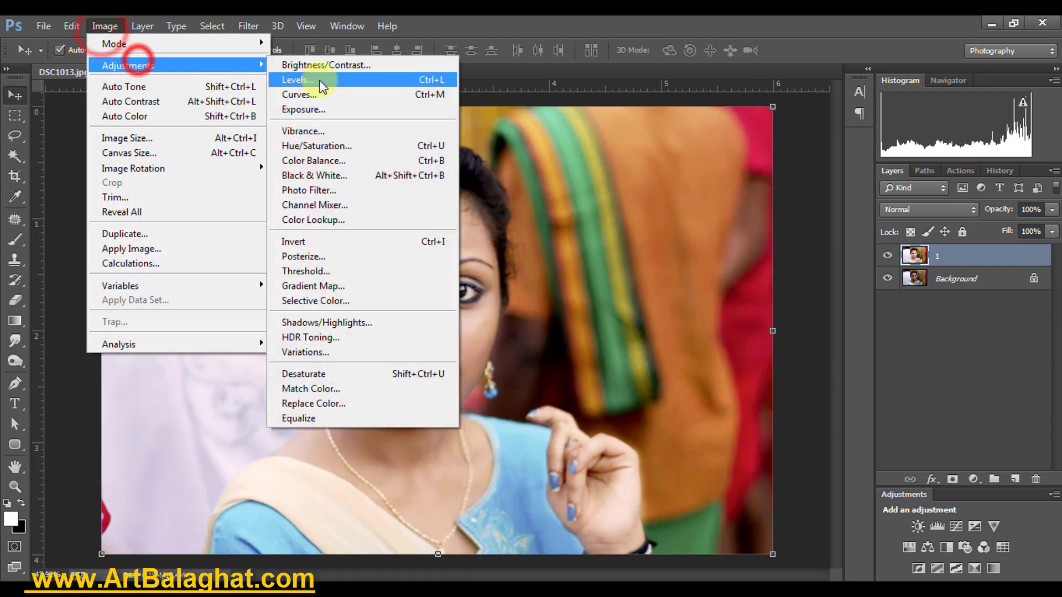
click(319, 81)
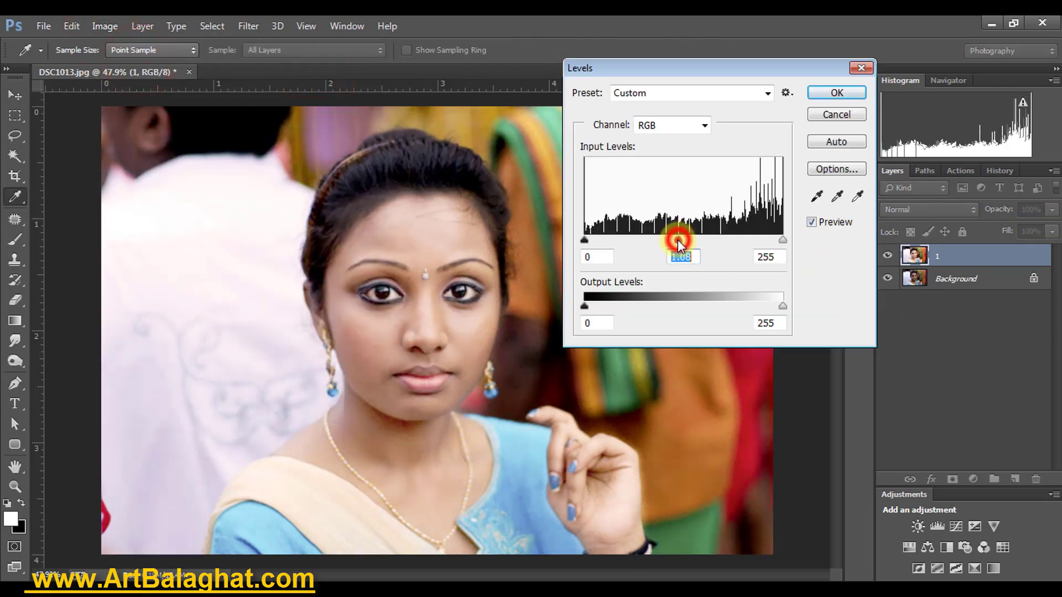
drag(584, 240, 588, 238)
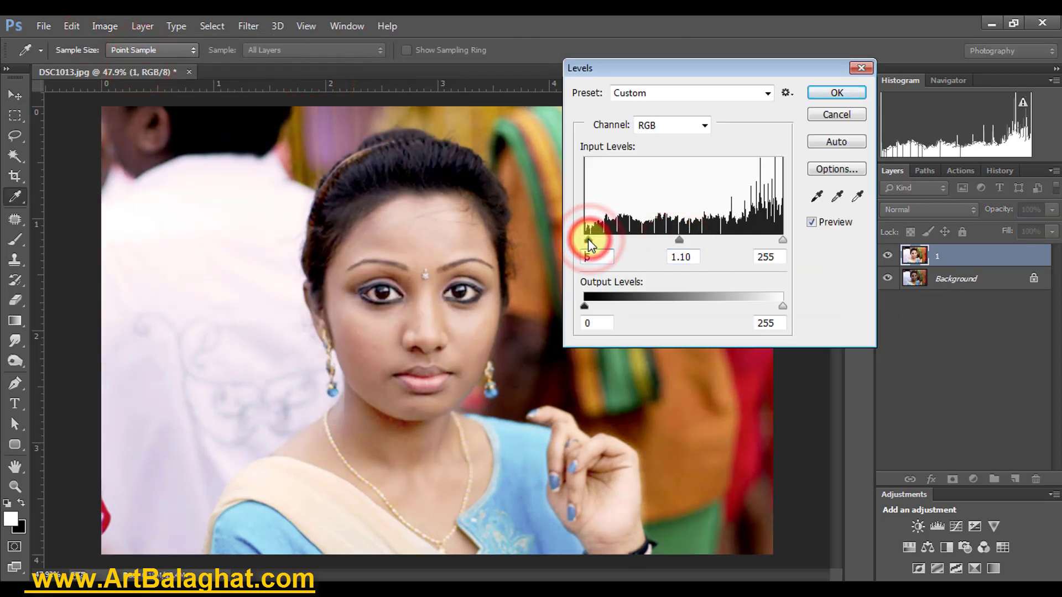
click(836, 92)
- Apply Portraiture smoothing using forehead and nose skin-tone samples and threshold 14
click(248, 26)
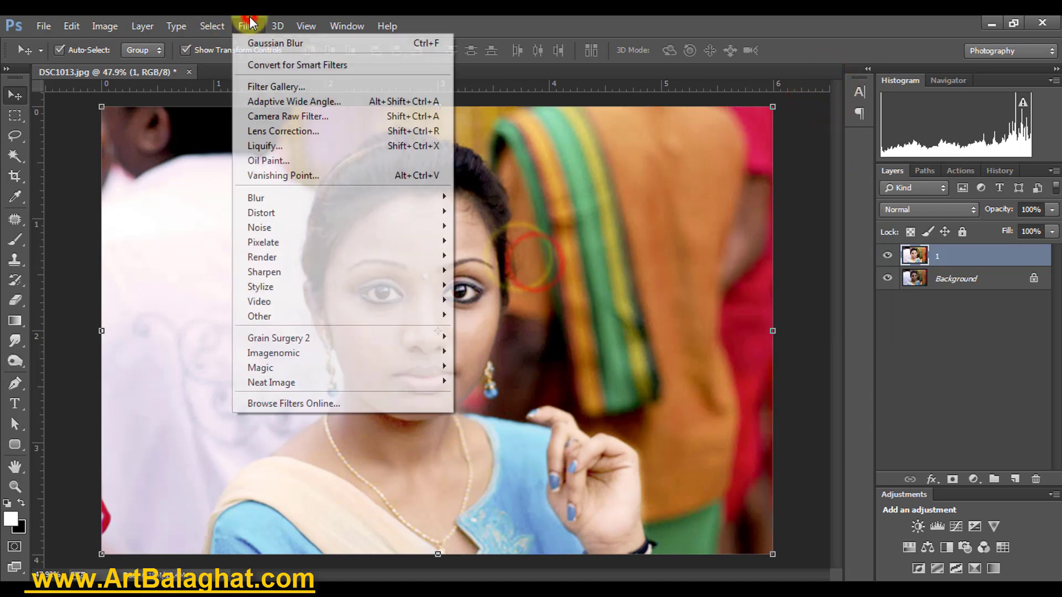
click(490, 364)
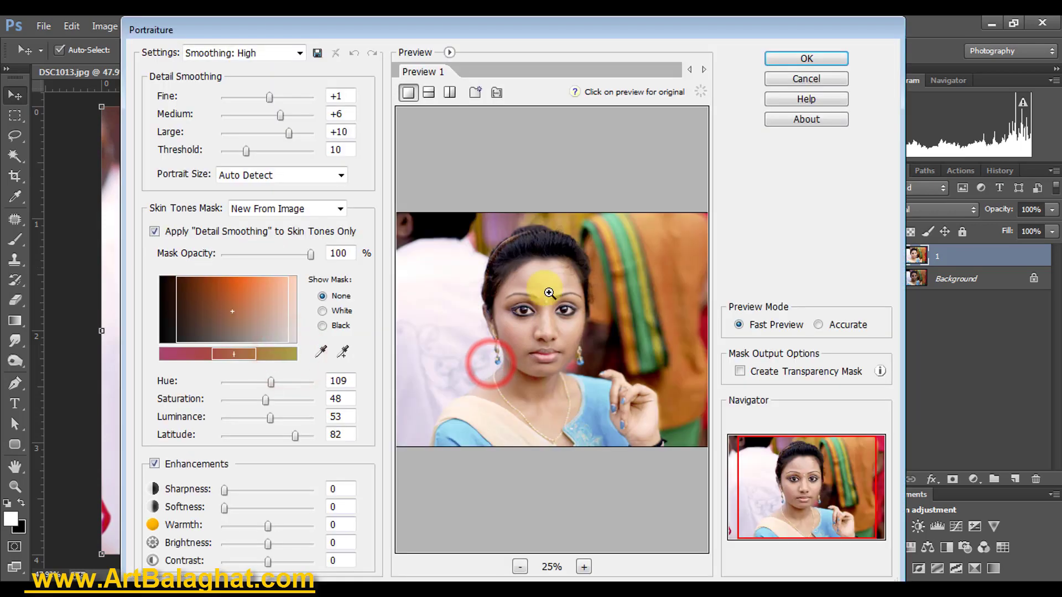
click(575, 280)
click(466, 295)
click(324, 355)
click(532, 201)
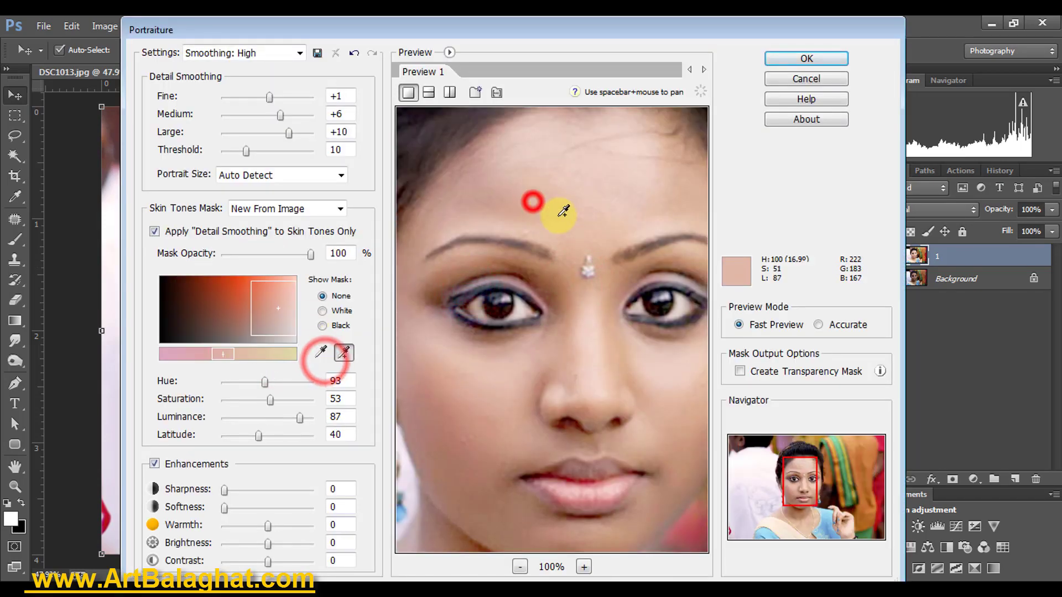
key(ctrl+minus)
click(559, 217)
click(571, 251)
click(574, 307)
click(591, 339)
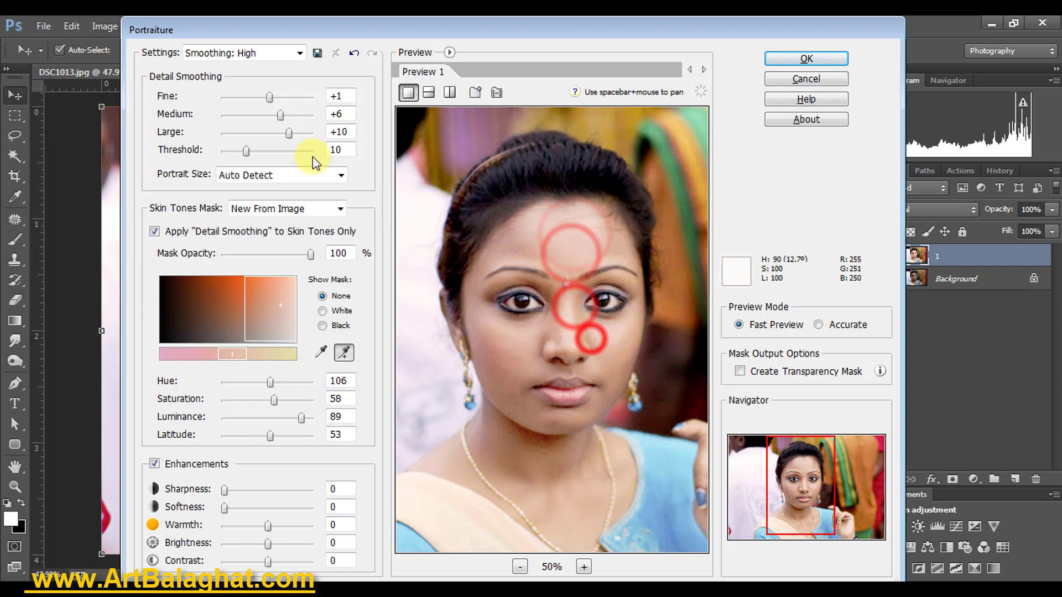
drag(246, 151, 255, 151)
click(597, 240)
click(806, 58)
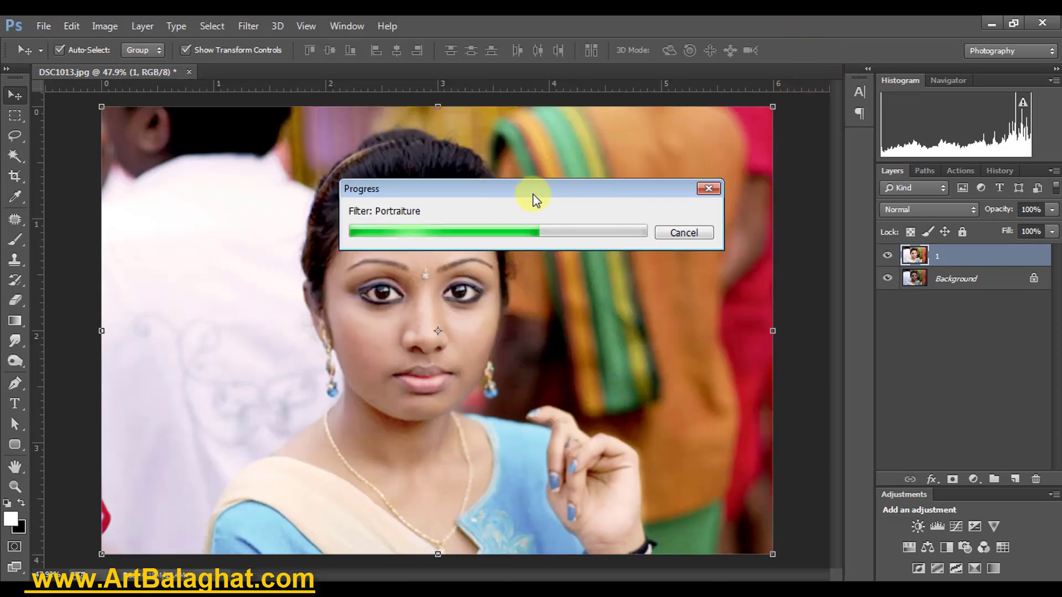
- Fade Portraiture to 85% opacity and zoom into the hairline
click(71, 26)
click(114, 86)
drag(560, 222, 540, 223)
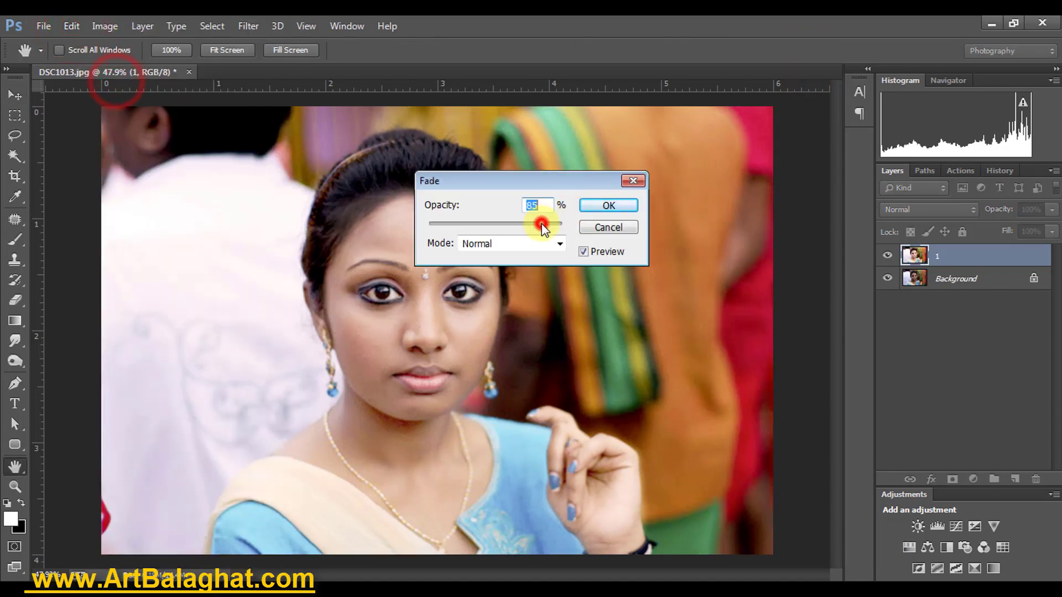
click(609, 209)
key(v)
drag(348, 239, 526, 374)
drag(613, 397, 471, 323)
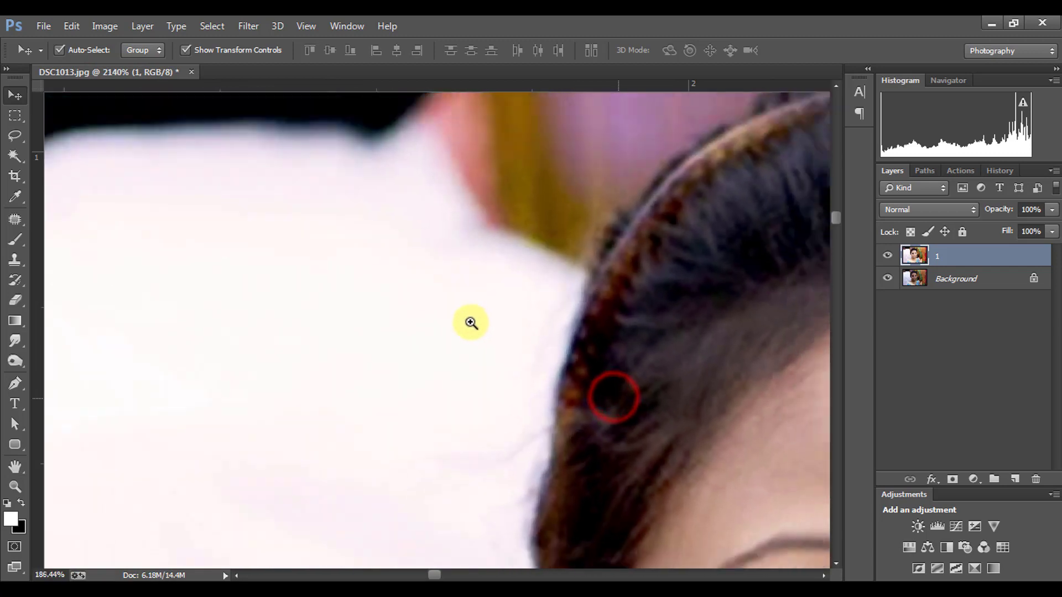
- Frame the face and apply Unsharp Mask at amount 80, radius 1.0, threshold 0
right_click(526, 268)
click(547, 269)
click(343, 185)
drag(535, 419, 461, 272)
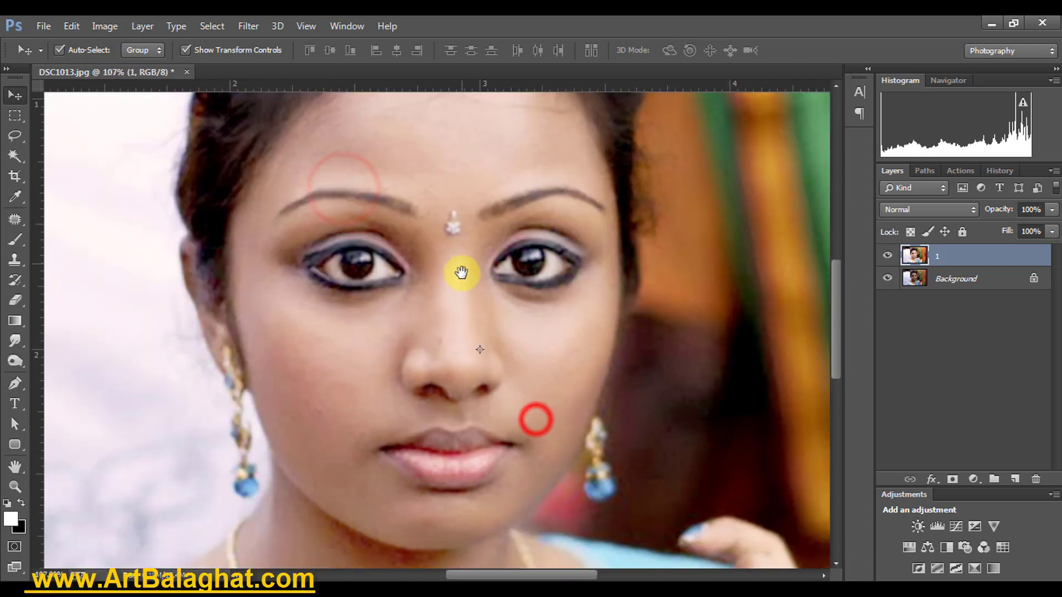
click(213, 22)
mouse_move(248, 26)
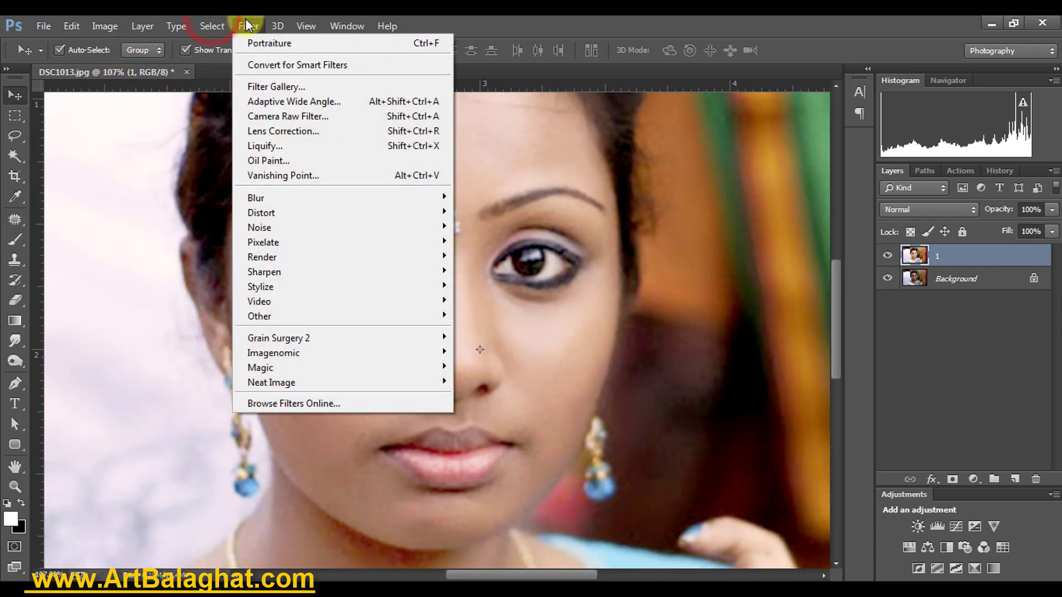
click(323, 271)
click(456, 342)
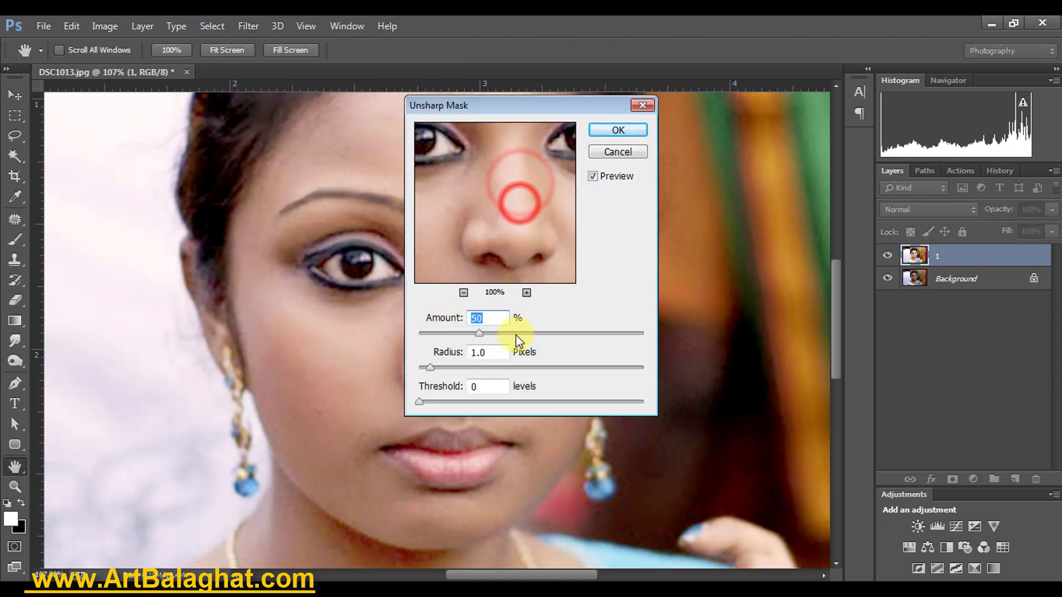
click(516, 333)
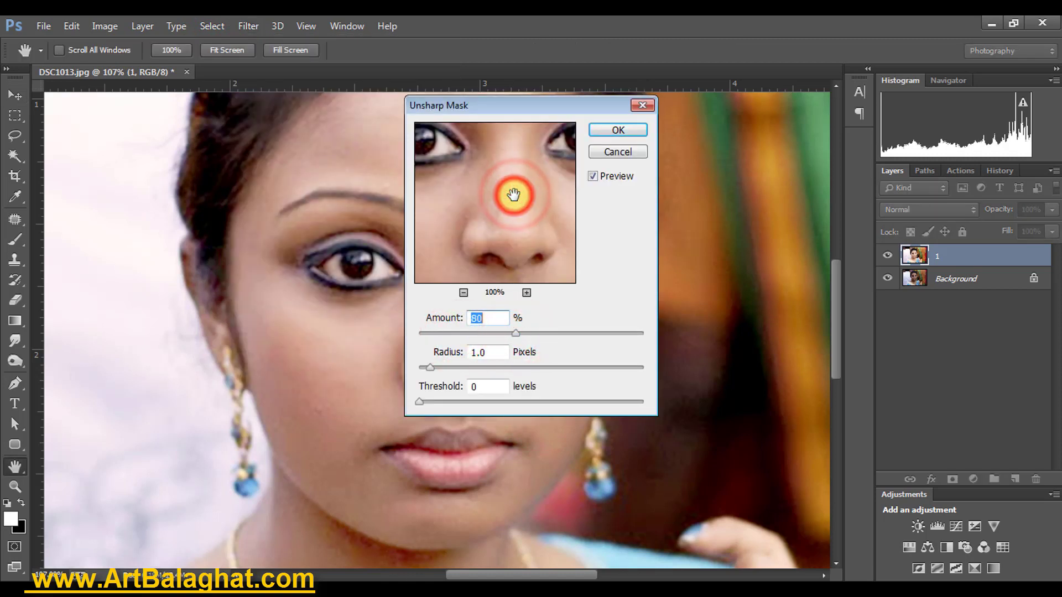
click(618, 129)
- Fade the Unsharp Mask slightly and zoom in close on the lips
key(v)
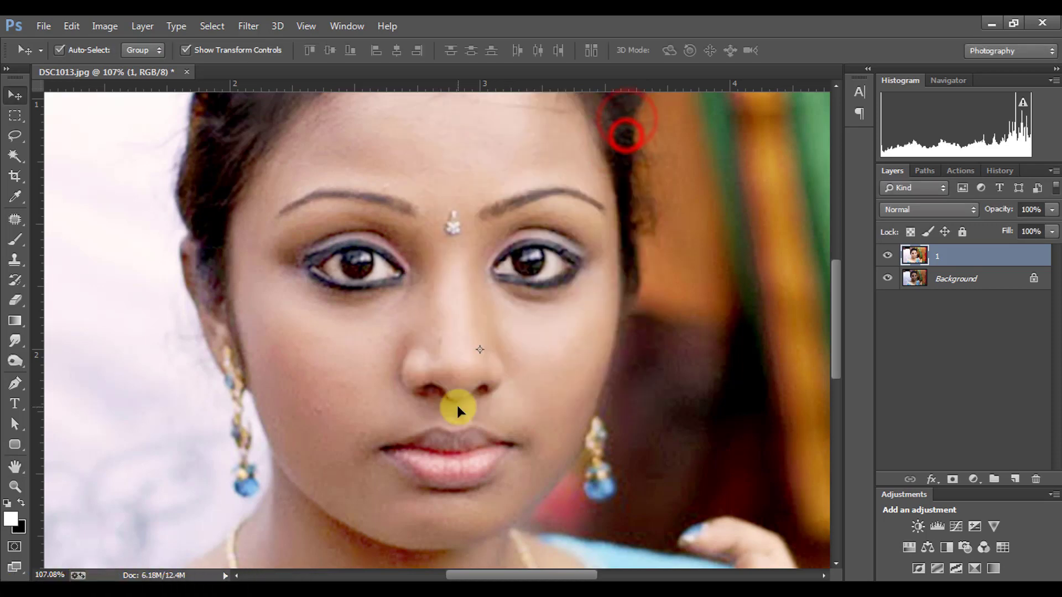
click(72, 26)
click(110, 76)
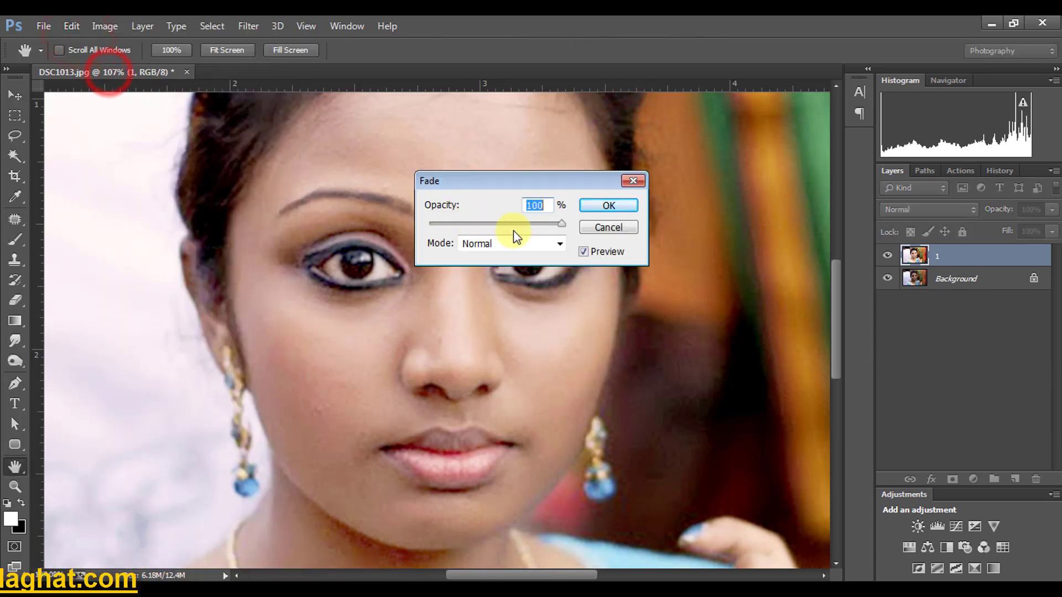
click(509, 225)
click(601, 204)
right_click(512, 263)
click(539, 268)
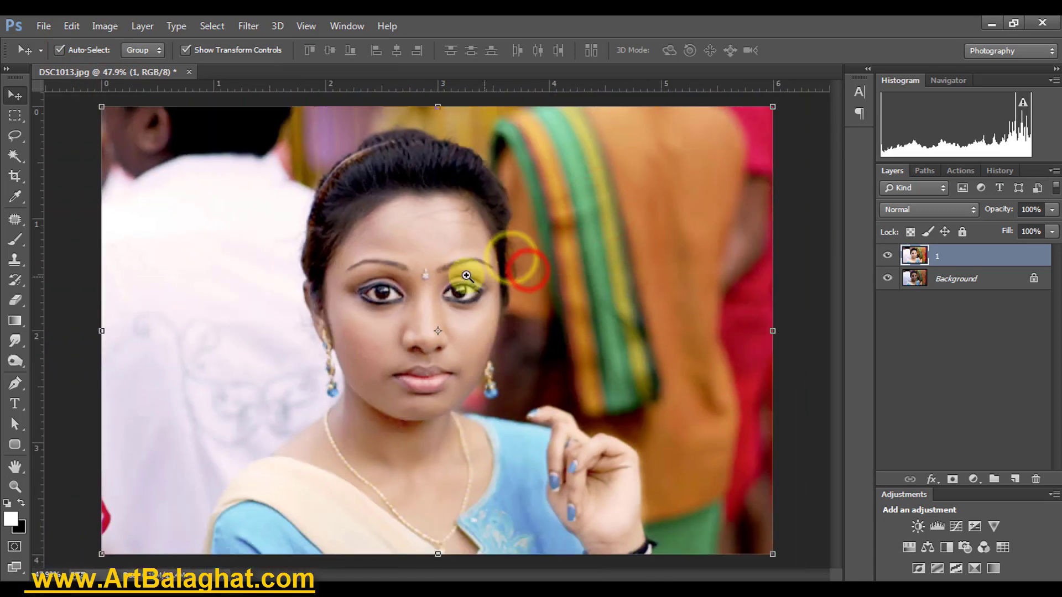
mouse_move(409, 270)
mouse_down()
mouse_move(568, 407)
mouse_move(556, 208)
mouse_up()
drag(451, 344, 486, 360)
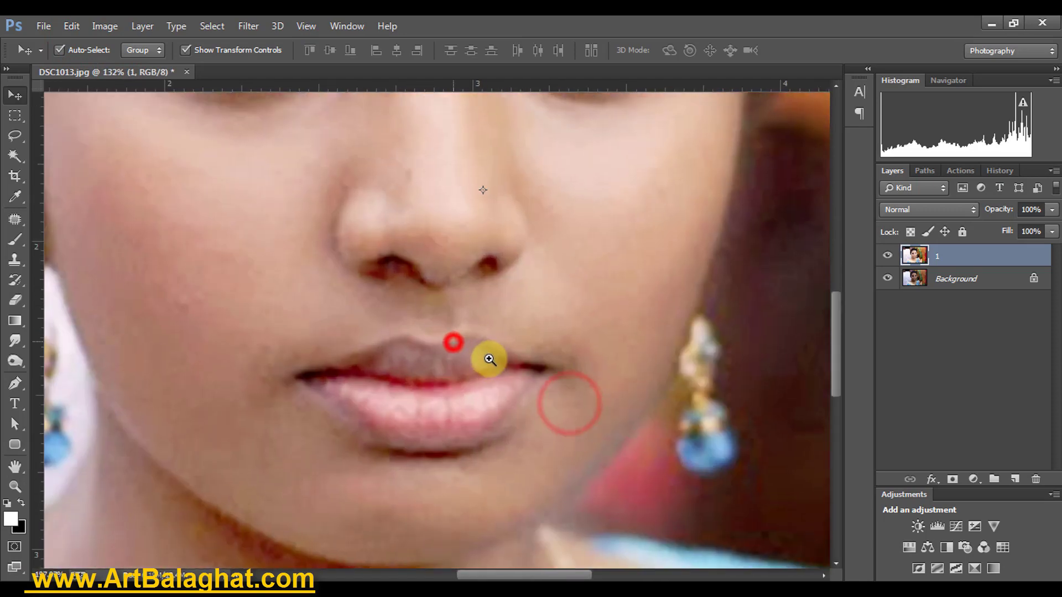
drag(581, 356, 573, 313)
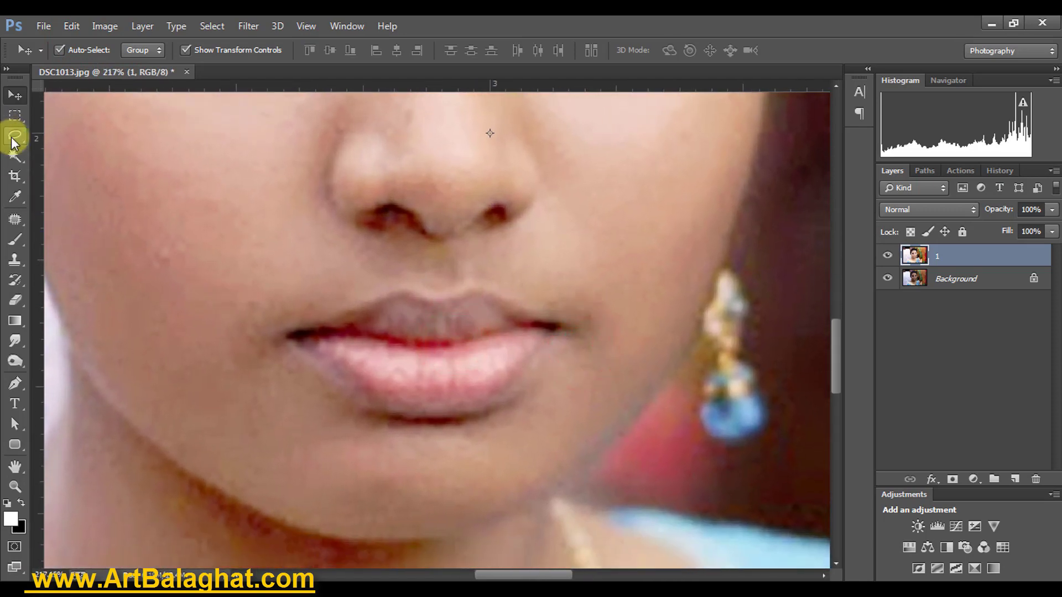
- Lasso around both lips, adding the lower-right area and refining the upper lip edge
click(16, 134)
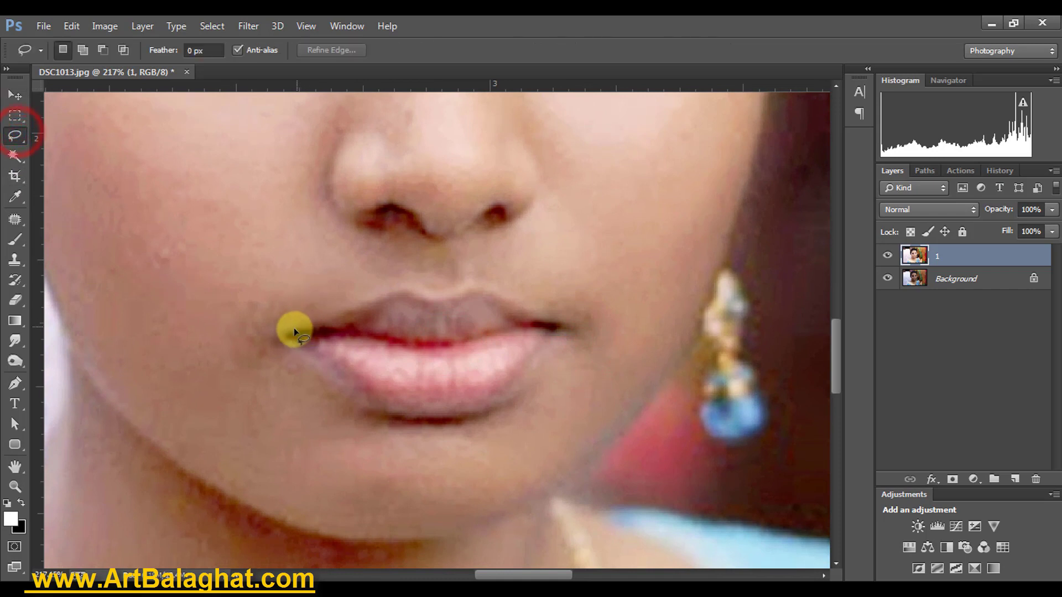
mouse_move(290, 335)
mouse_down()
mouse_move(393, 298)
mouse_move(464, 291)
mouse_move(550, 327)
mouse_move(538, 369)
mouse_move(474, 409)
mouse_move(425, 412)
mouse_move(382, 413)
mouse_move(288, 335)
mouse_up()
drag(545, 344, 479, 414)
mouse_move(414, 416)
mouse_down()
mouse_move(367, 391)
mouse_move(408, 336)
mouse_move(541, 315)
mouse_move(542, 295)
mouse_move(486, 297)
mouse_move(493, 313)
mouse_move(558, 333)
mouse_move(546, 328)
mouse_up()
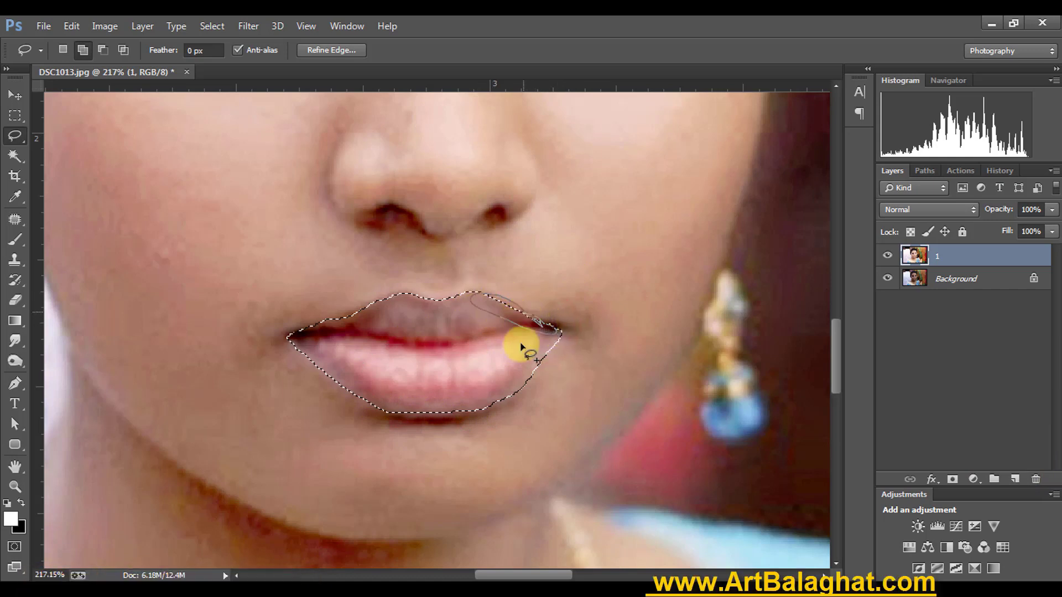
drag(473, 292, 489, 317)
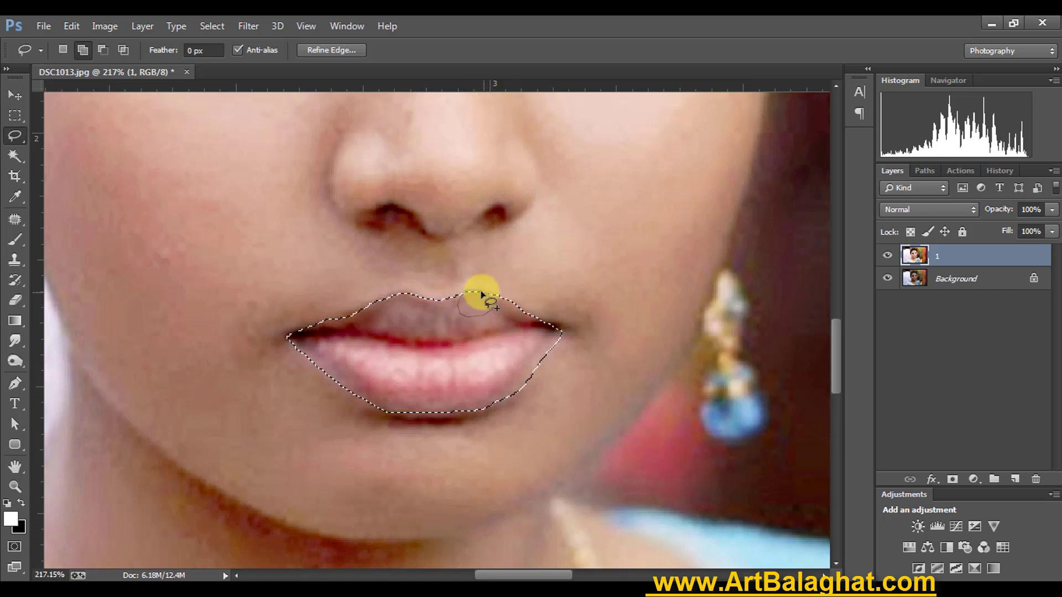
mouse_move(387, 293)
mouse_down()
mouse_move(340, 320)
mouse_move(422, 315)
mouse_up()
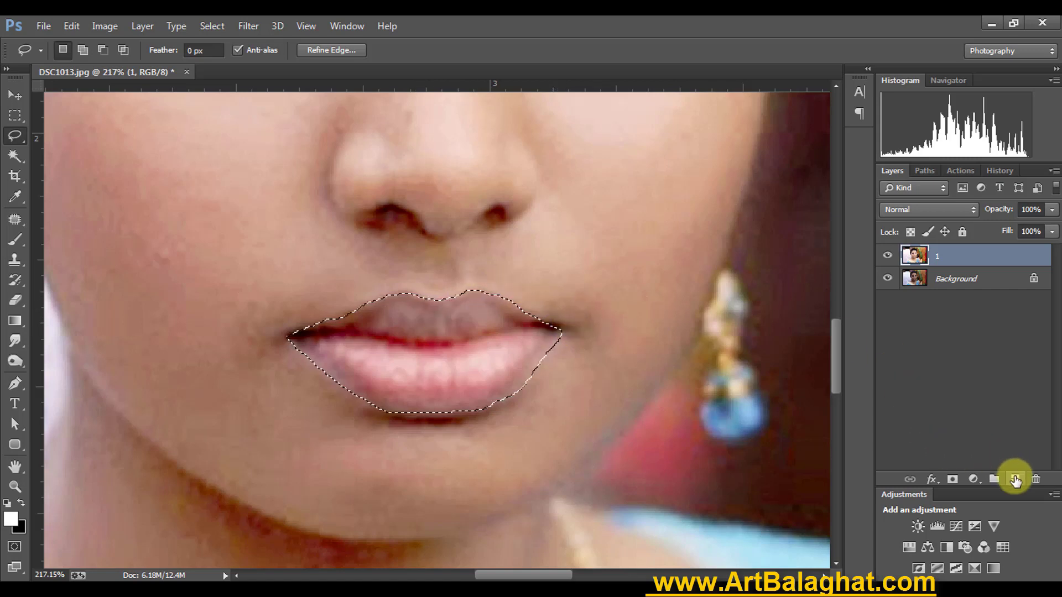
- Add a new empty layer, Layer 1, above layer 1
click(1014, 479)
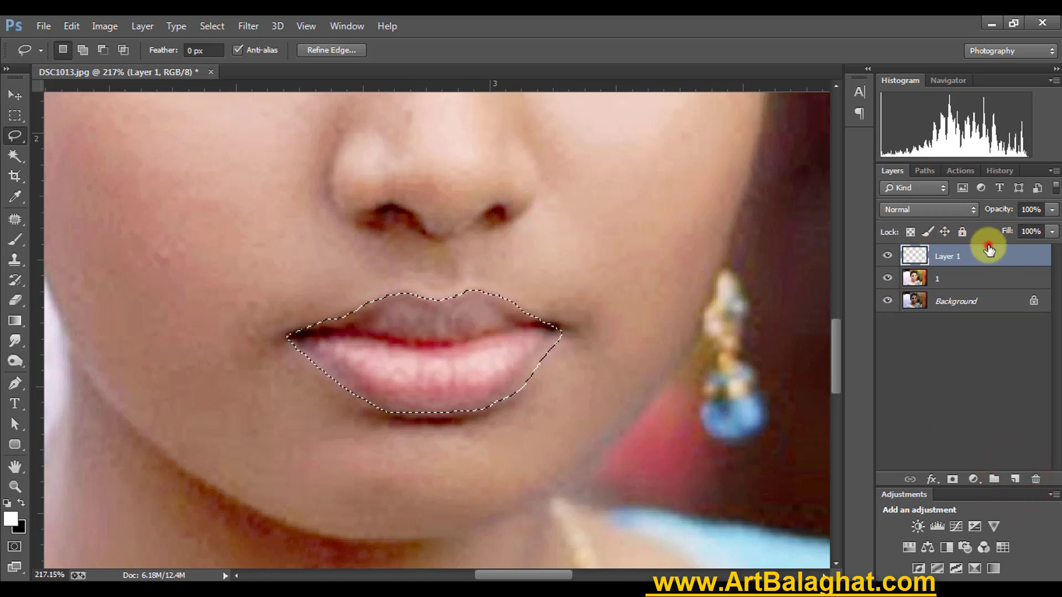
mouse_move(984, 251)
mouse_down()
mouse_move(1037, 473)
mouse_move(1028, 480)
mouse_up()
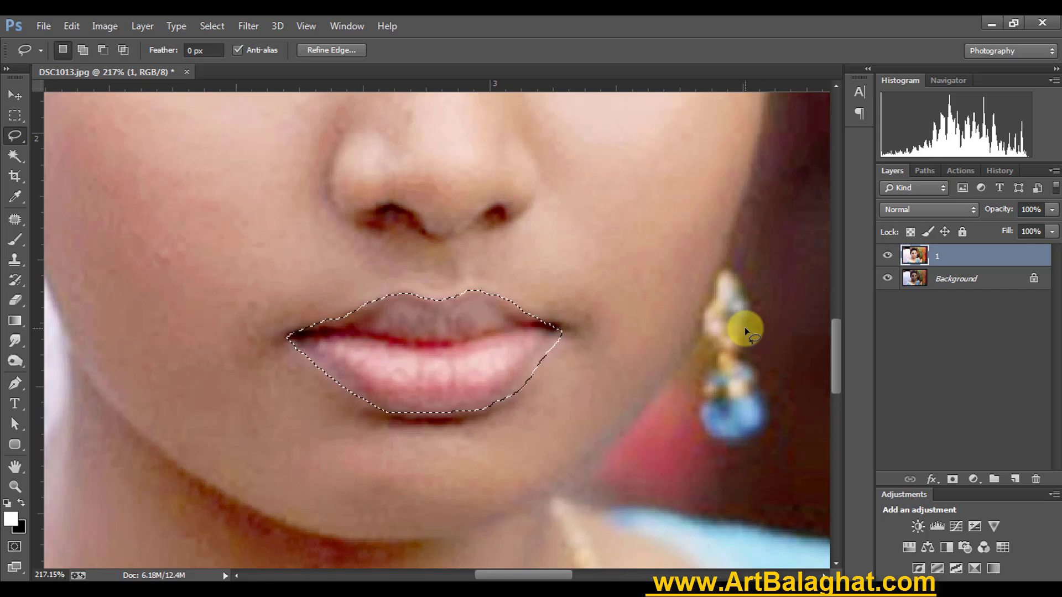
click(1015, 478)
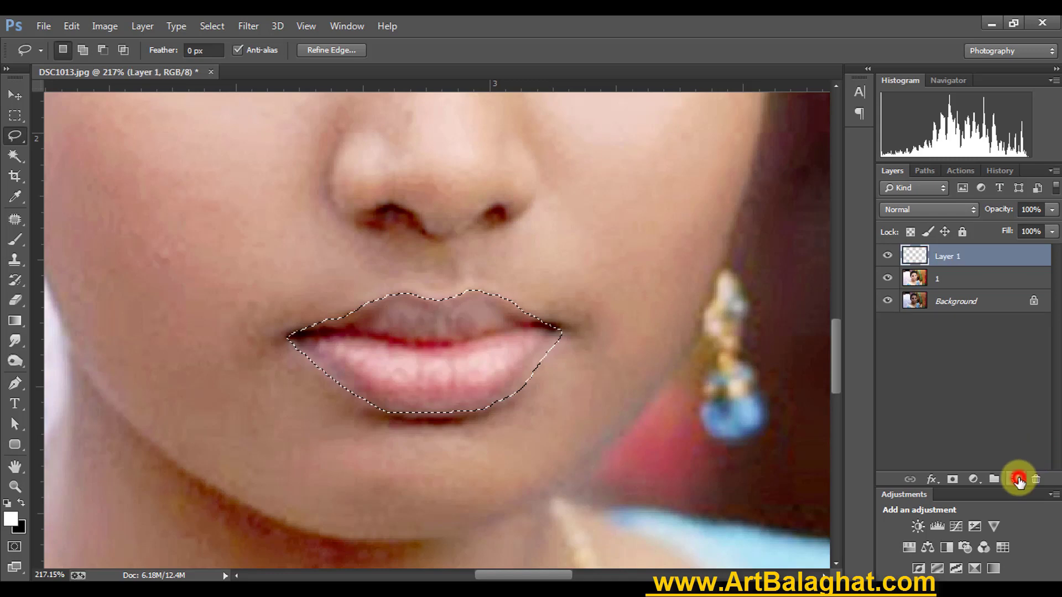
- Set the foreground colour to red and fill the lip selection with solid red
click(10, 518)
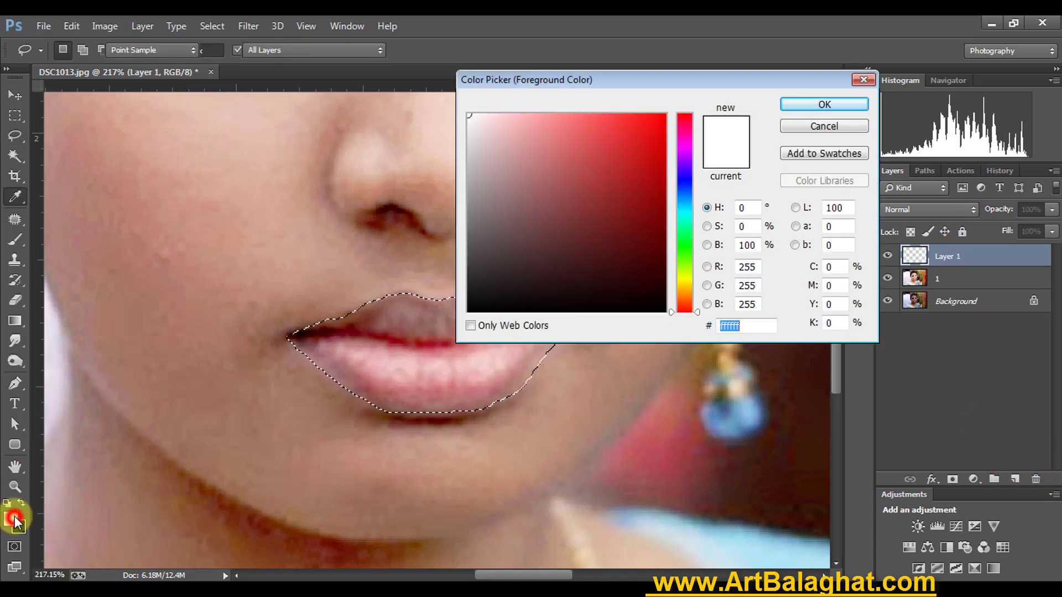
click(618, 195)
click(854, 108)
key(l)
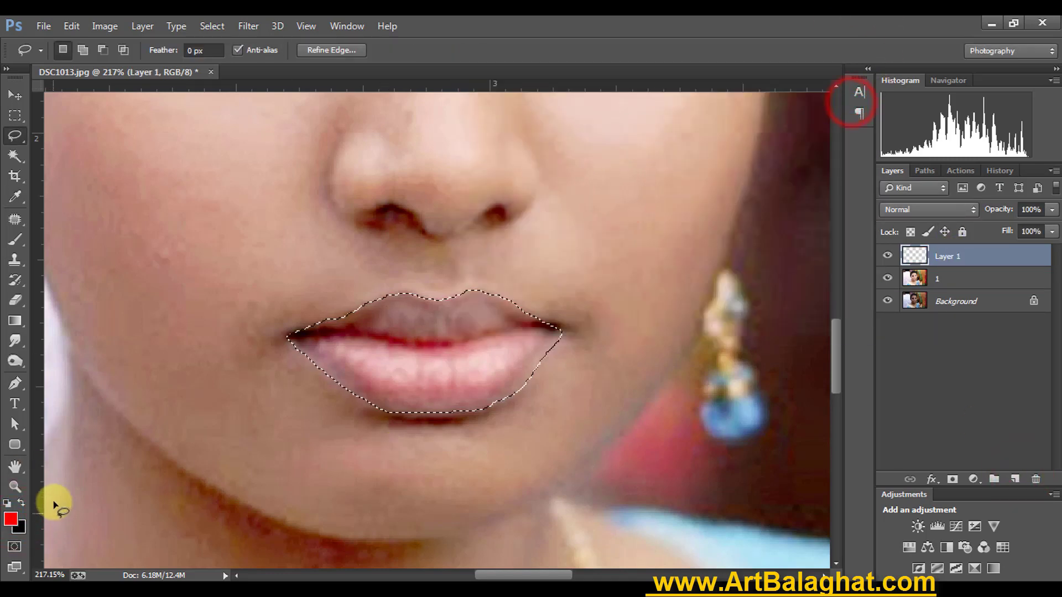
key(ctrl+BackSpace)
key(alt+BackSpace)
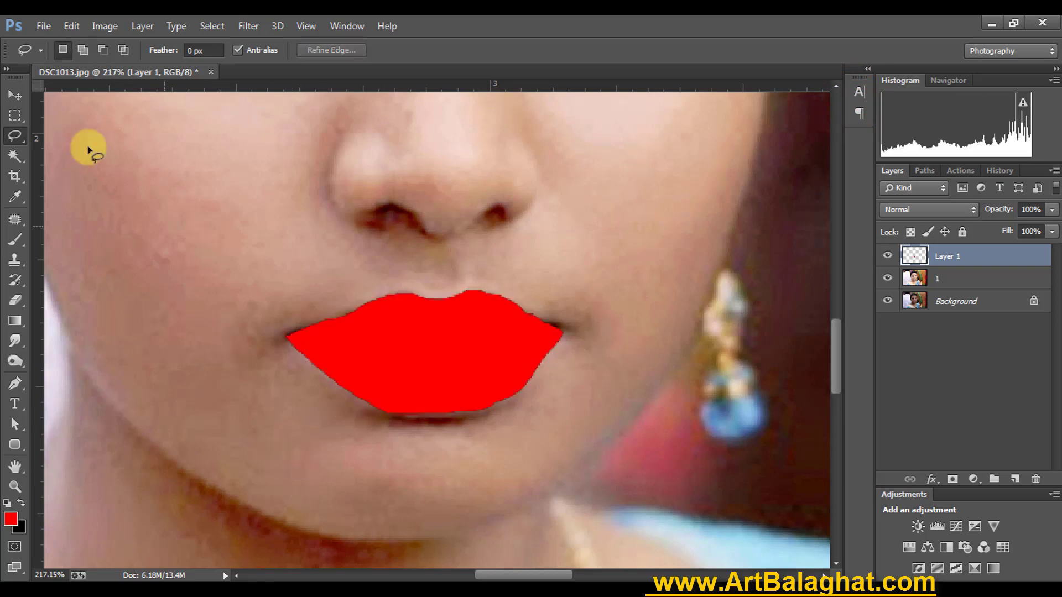
- Drop the lip selection and blur the red lip layer with a 2.7 px Gaussian Blur
click(15, 95)
key(ctrl+d)
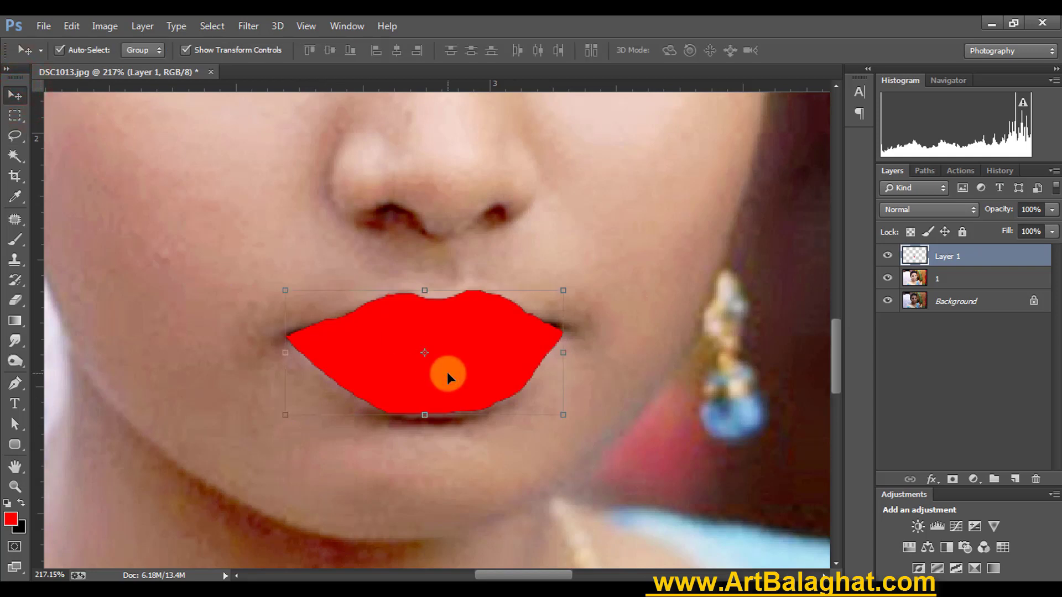
click(249, 26)
click(282, 200)
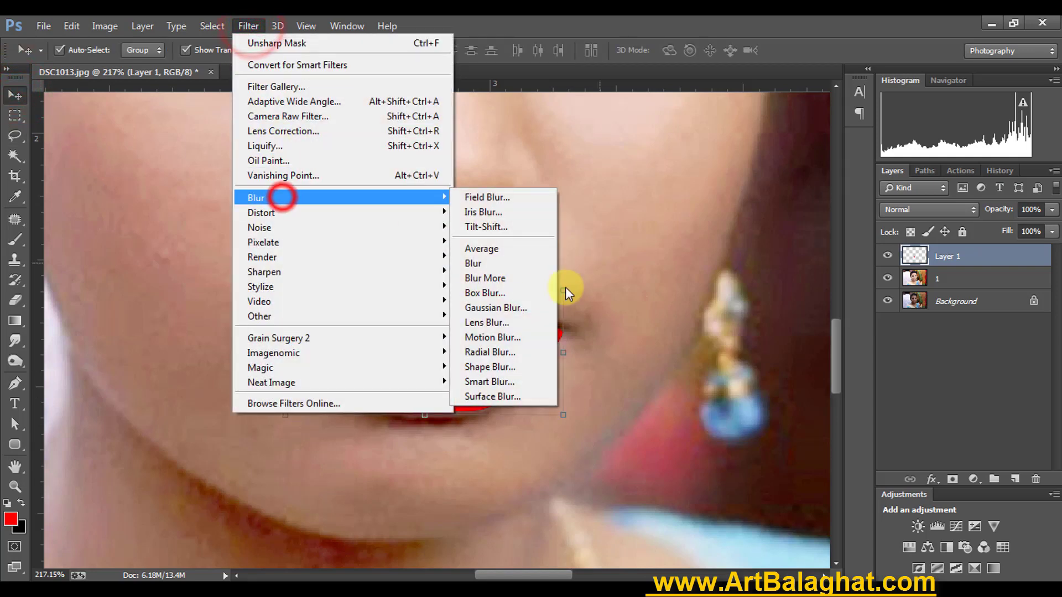
click(534, 303)
mouse_move(451, 361)
mouse_down()
mouse_move(429, 361)
mouse_move(442, 358)
mouse_up()
click(624, 151)
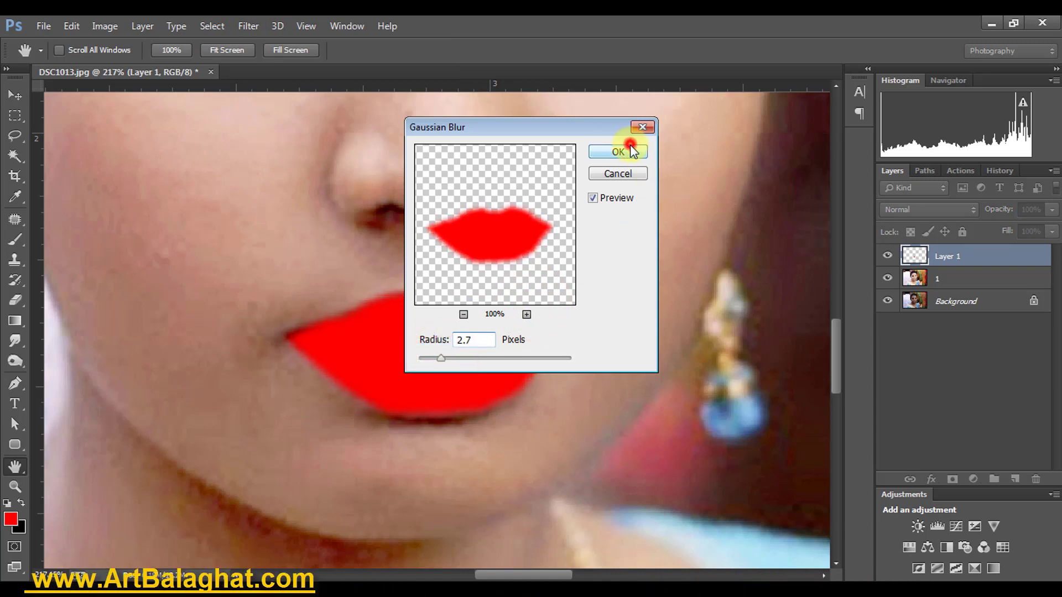
- Set the red lip layer's blend mode to Multiply after trying Overlay
key(v)
click(937, 209)
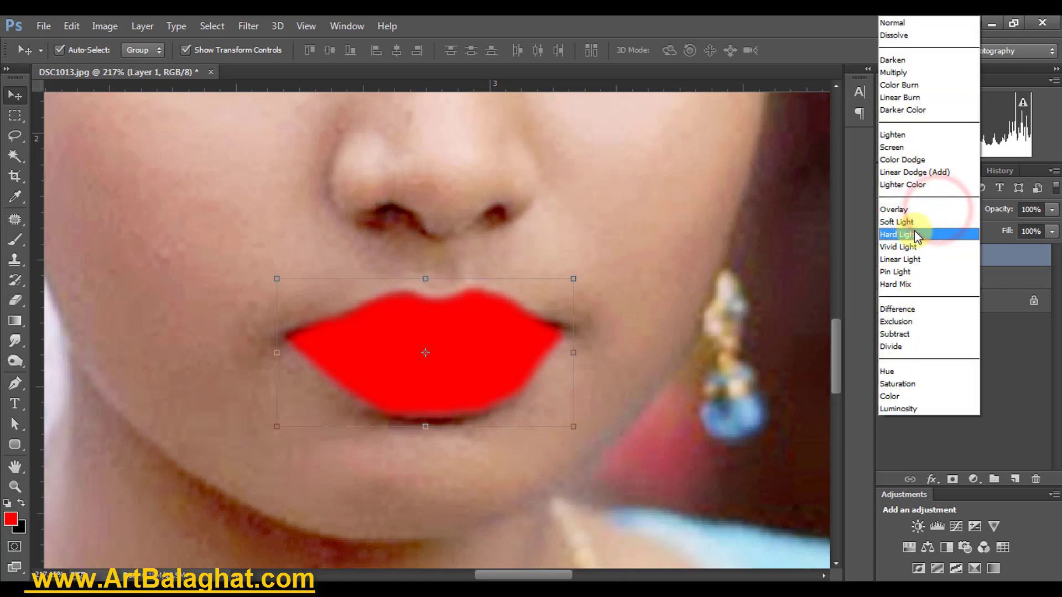
click(909, 211)
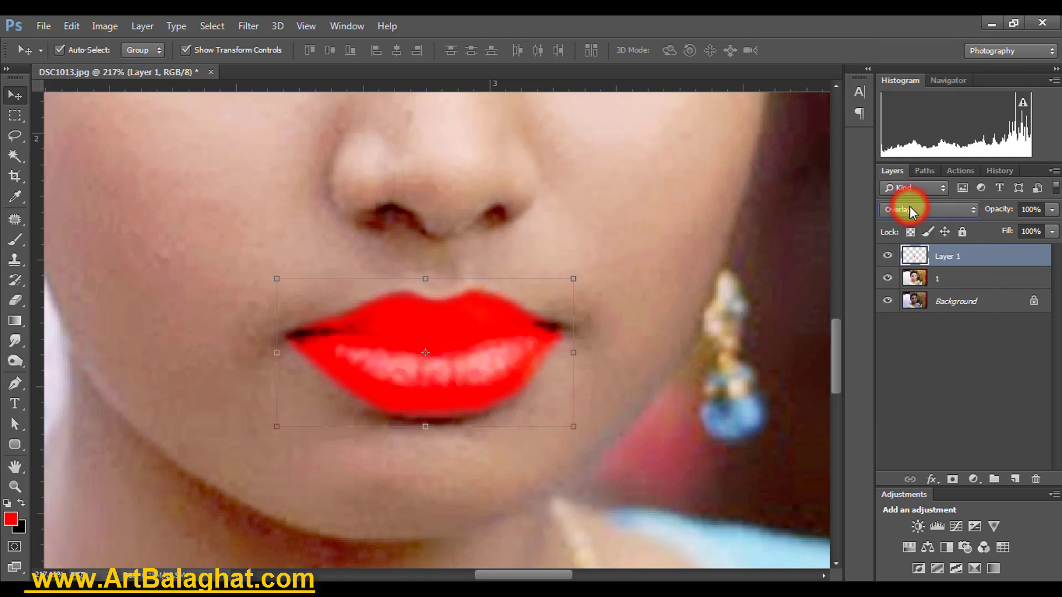
click(910, 214)
click(885, 72)
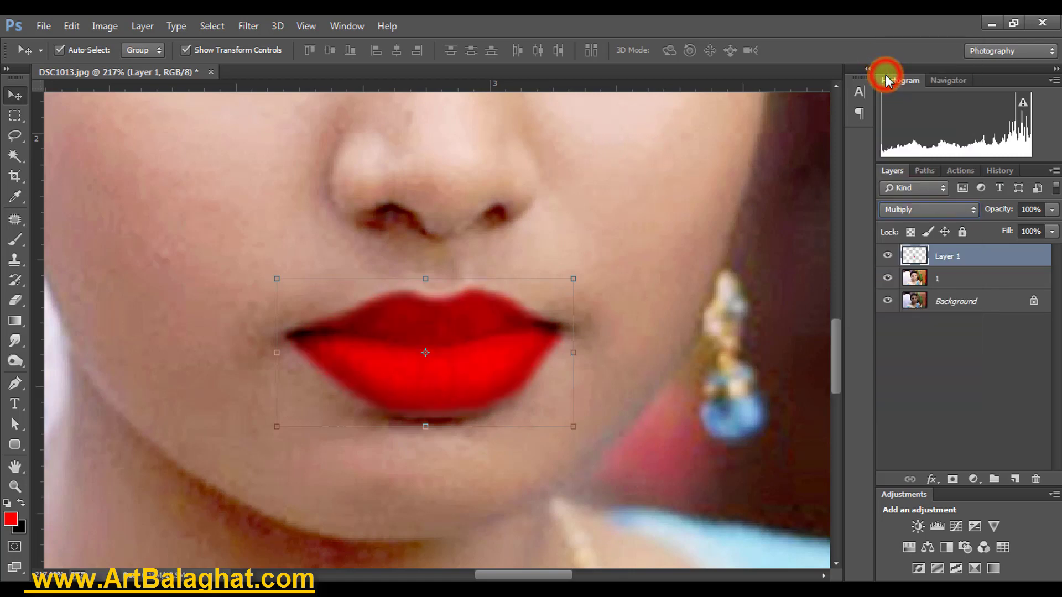
- Warp the red lip colour so its corners and edges follow the lips
right_click(581, 281)
click(629, 414)
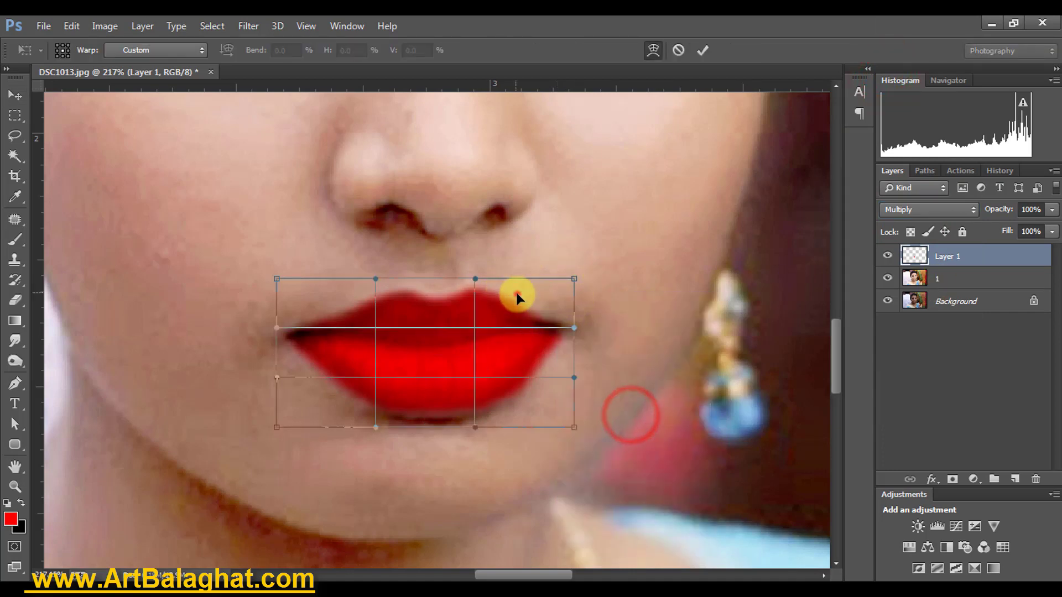
drag(517, 297, 514, 294)
drag(344, 315, 344, 325)
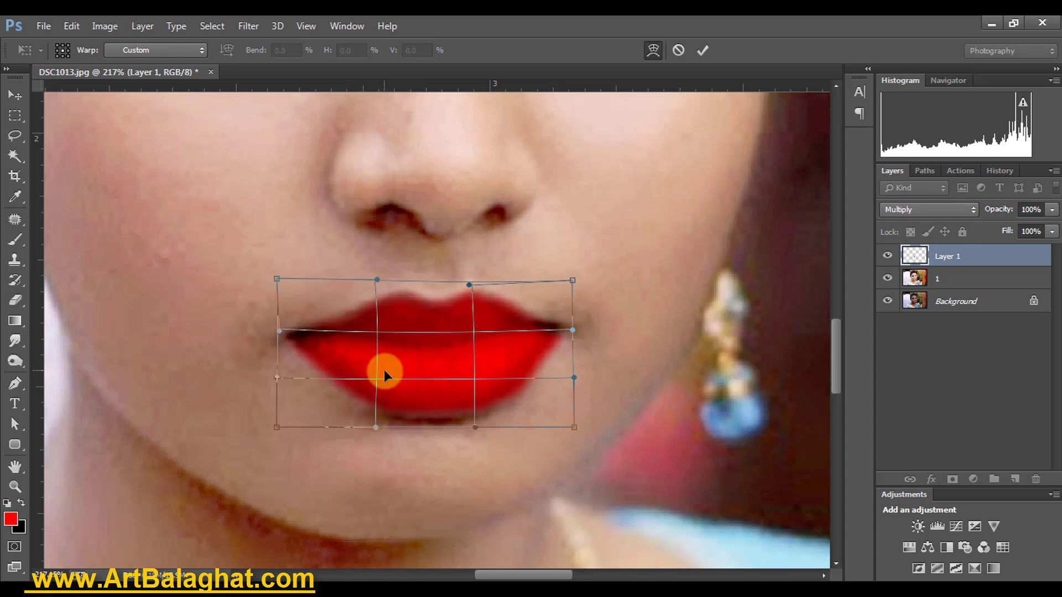
drag(316, 366, 315, 365)
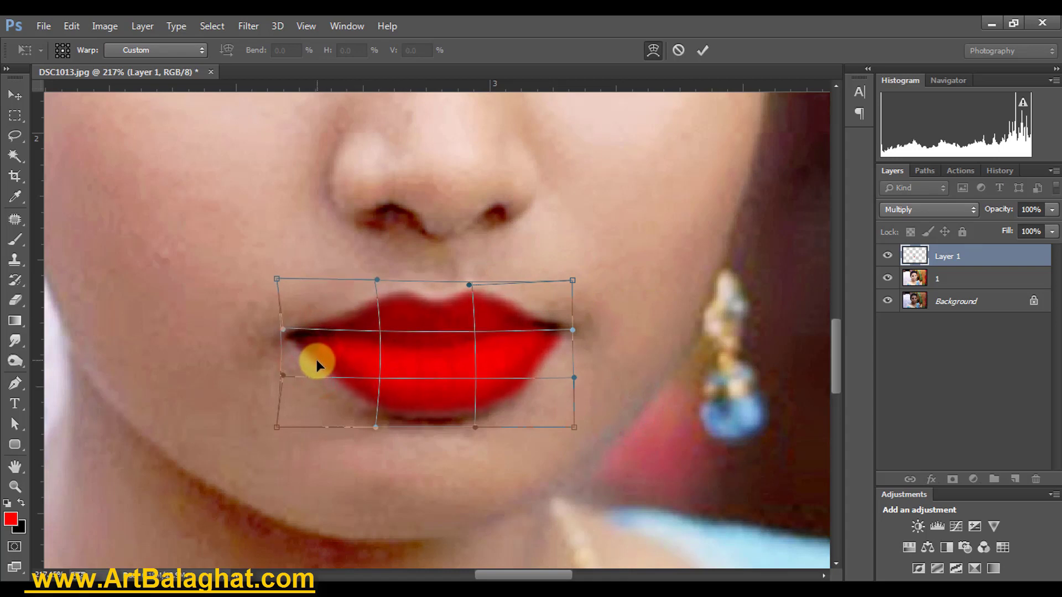
click(381, 393)
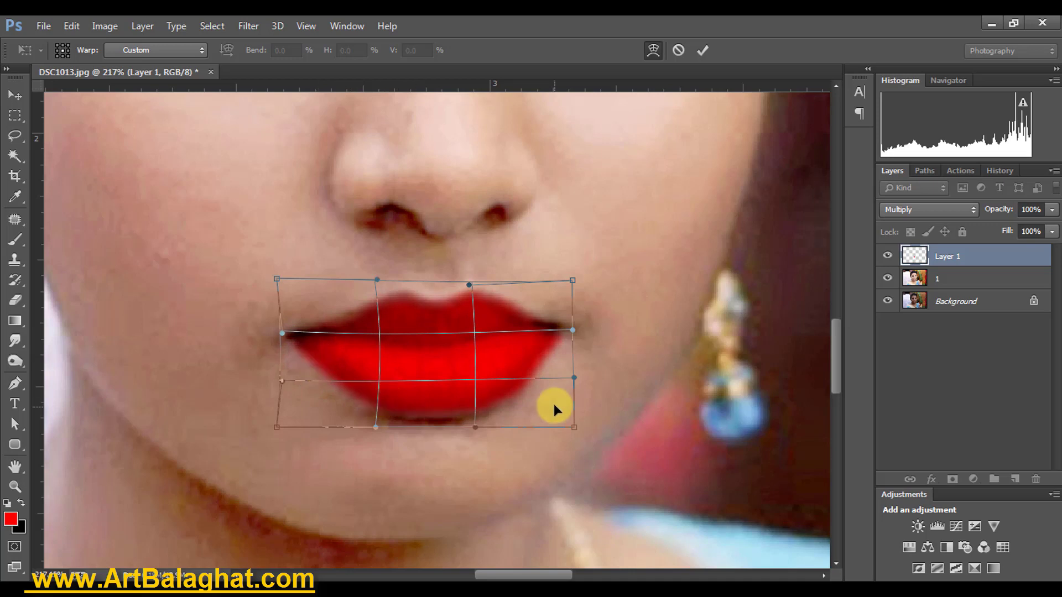
drag(544, 370, 536, 367)
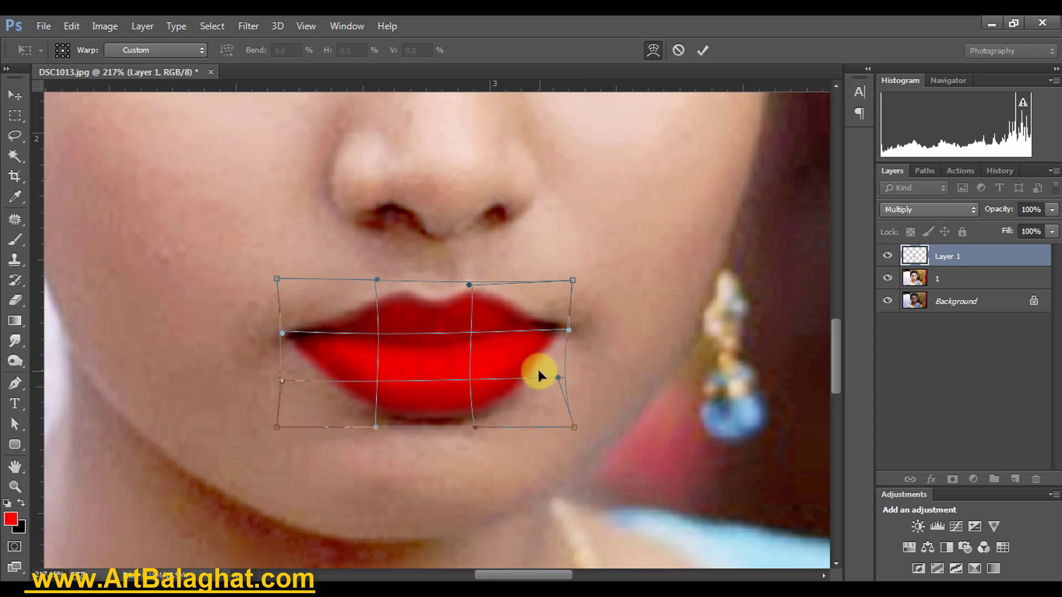
key(Return)
- Lower the lip layer to 87% opacity and 84% fill
click(1051, 210)
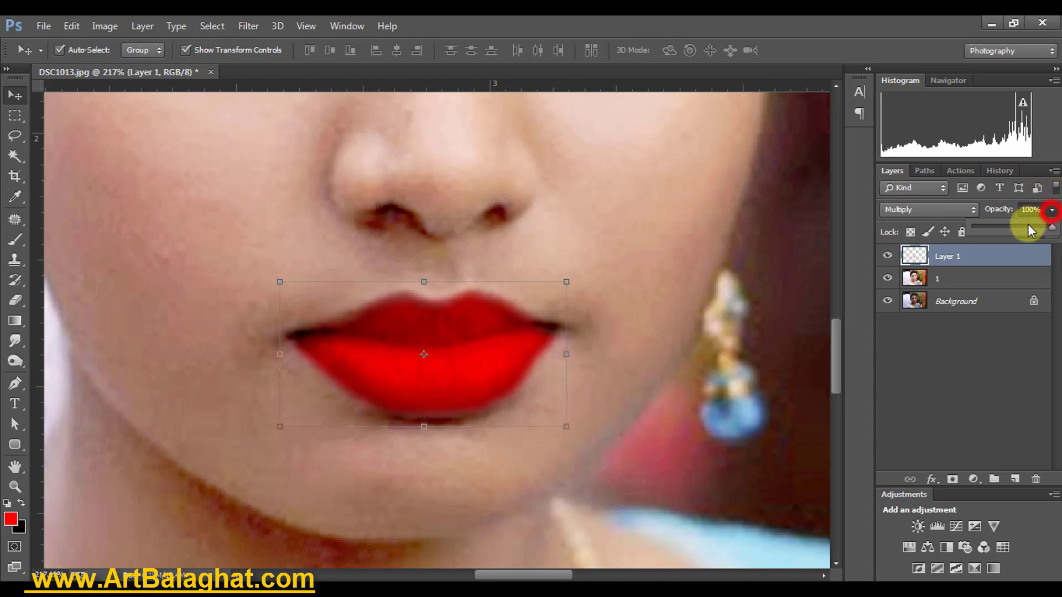
drag(1043, 231, 1044, 233)
click(1029, 367)
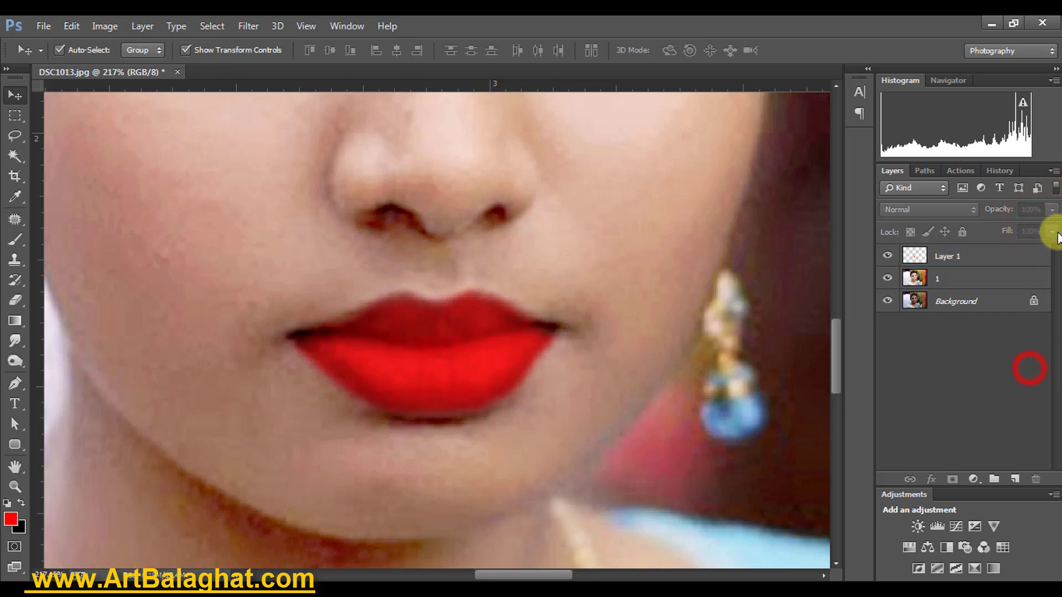
click(1052, 231)
drag(1042, 255, 1035, 247)
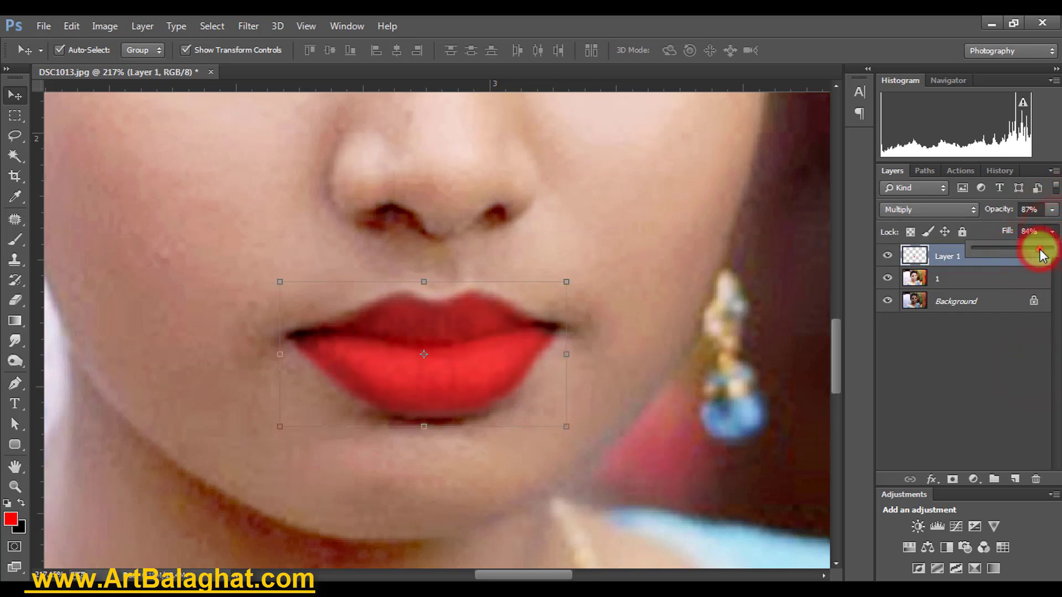
click(999, 382)
- Fit the portrait on screen, then select the lip layer and zoom in on the lips
right_click(403, 176)
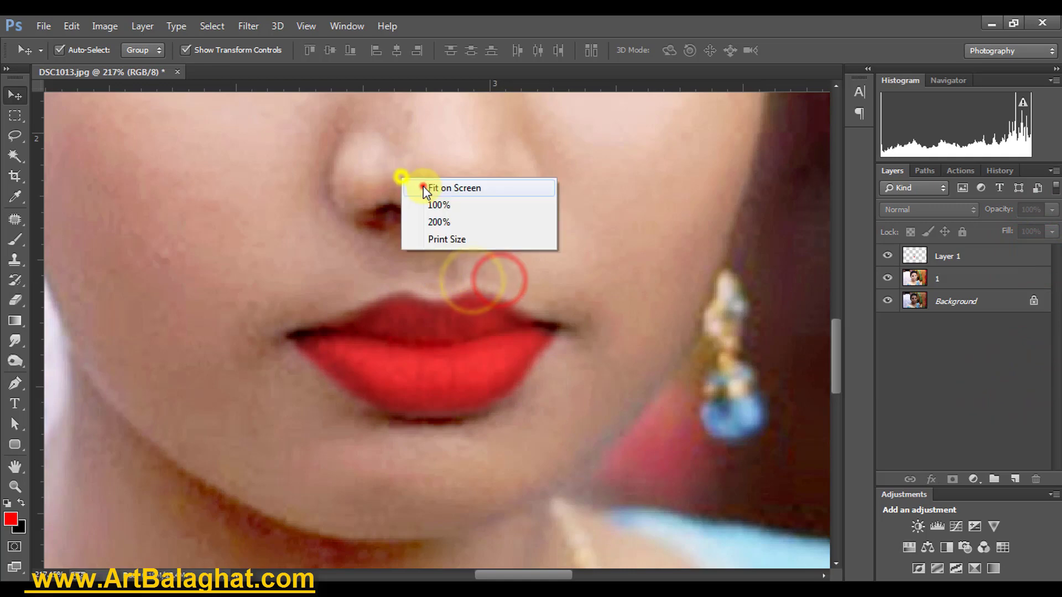
click(434, 184)
click(427, 381)
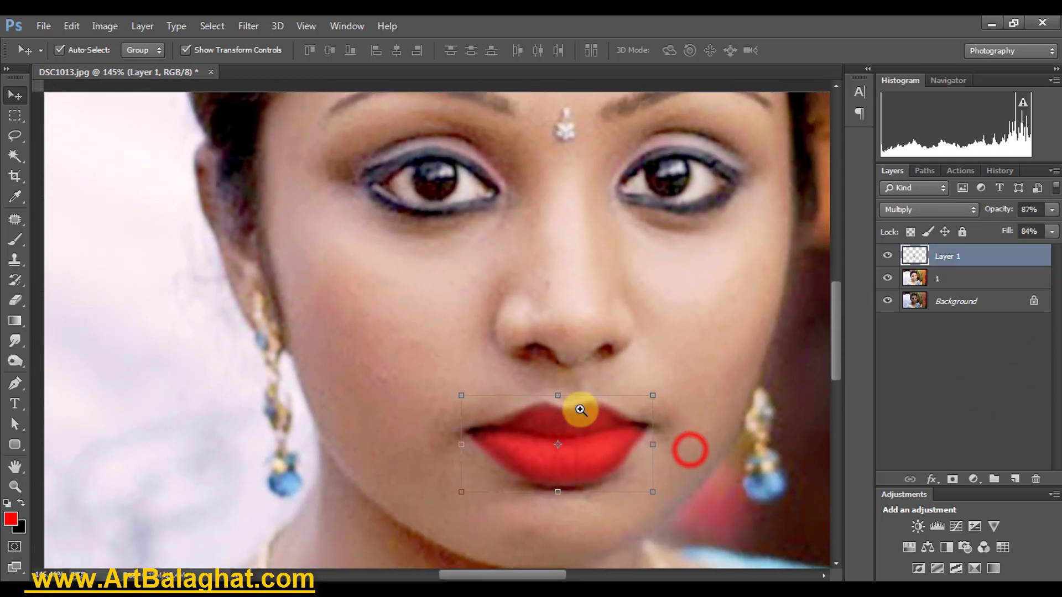
mouse_move(350, 332)
mouse_down()
mouse_move(631, 423)
mouse_move(692, 384)
mouse_up()
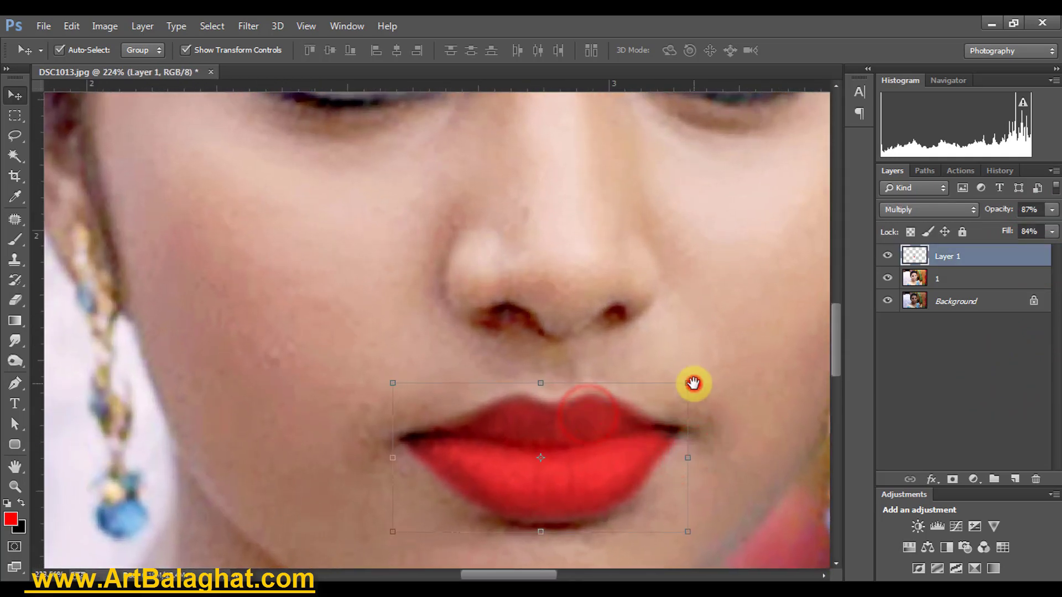
- Warp the lip colour once more to match the lip shape, then fit the portrait on screen
key(ctrl+t)
right_click(544, 442)
click(598, 302)
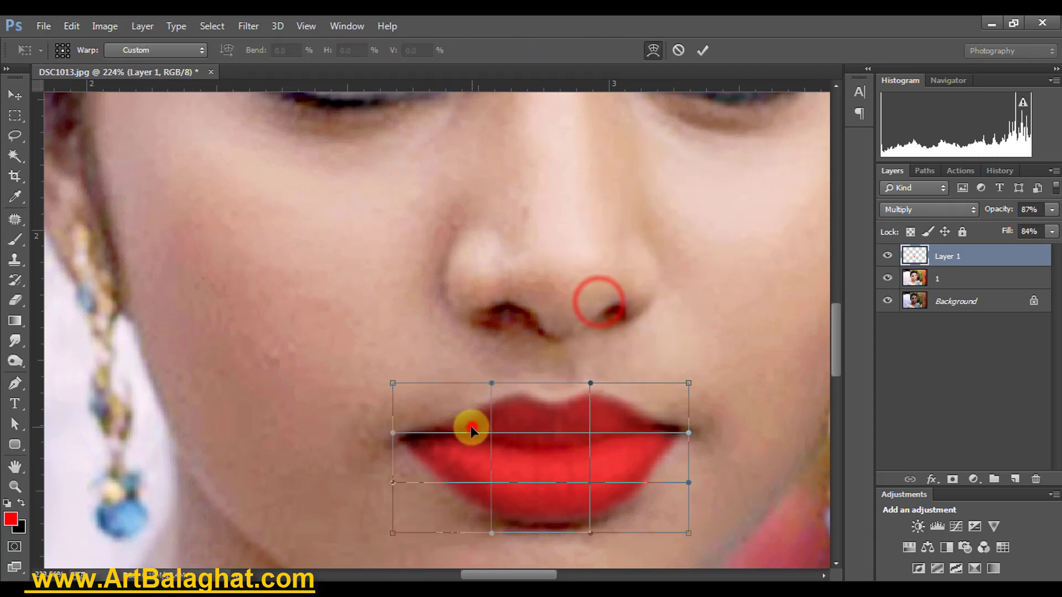
drag(464, 426, 462, 422)
double_click(599, 389)
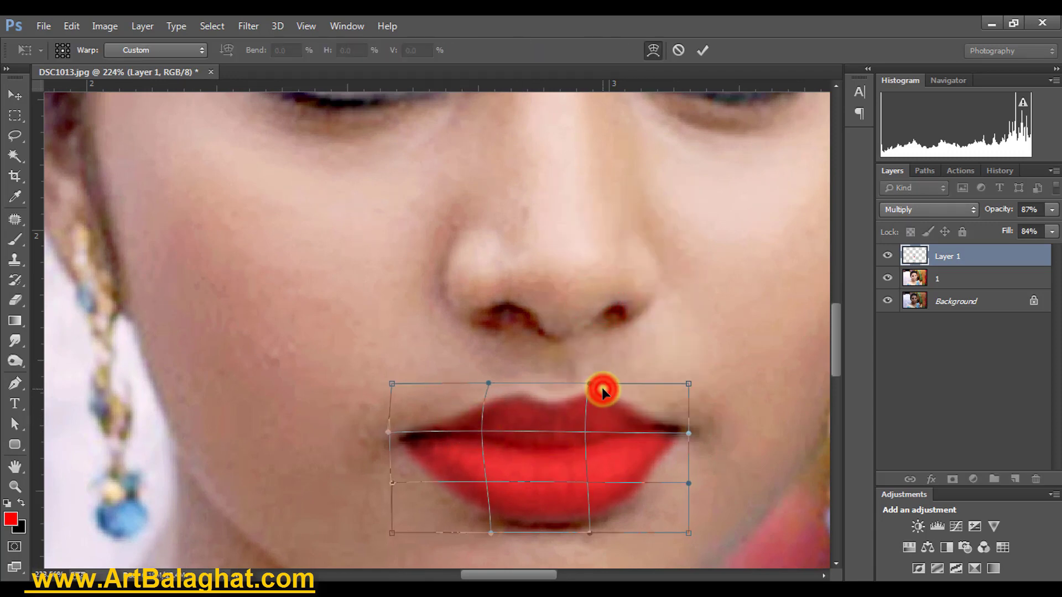
right_click(452, 217)
click(482, 227)
- Merge the retouched layer 1 and the red lip Layer 1 into a single layer
click(681, 300)
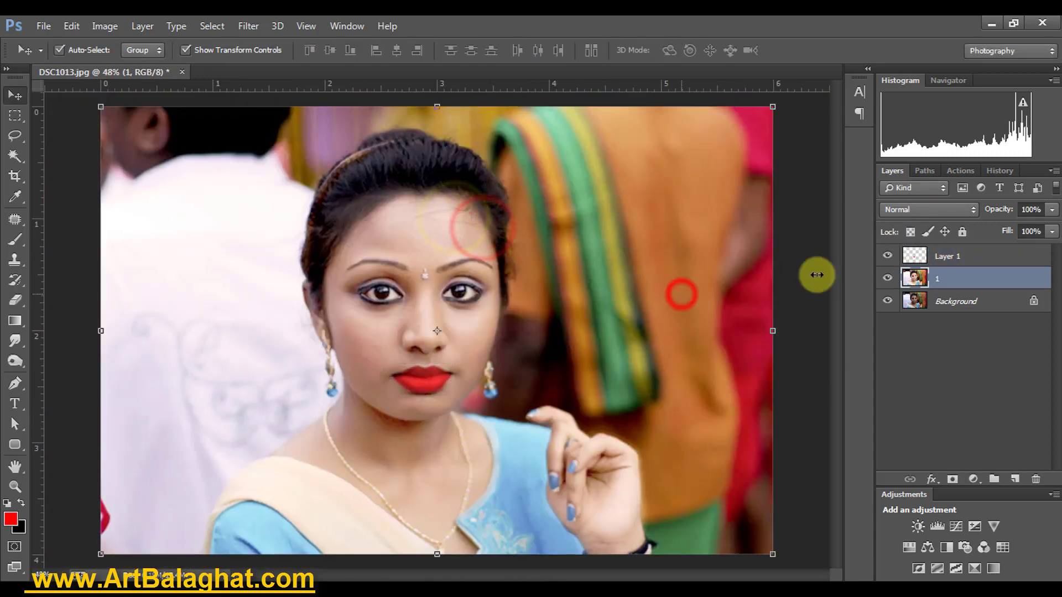
ctrl+click(955, 255)
right_click(950, 274)
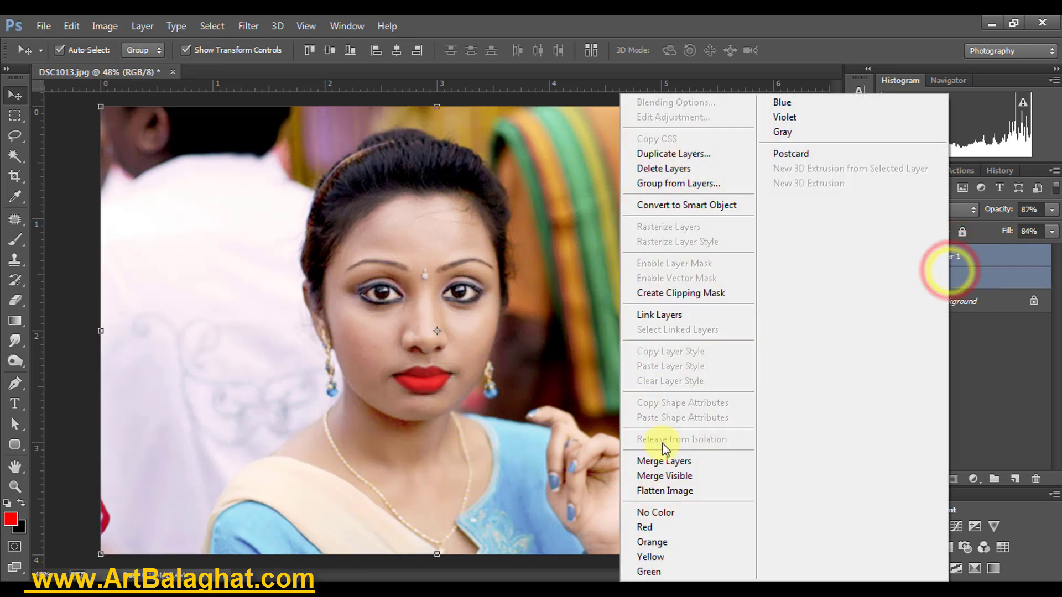
click(663, 461)
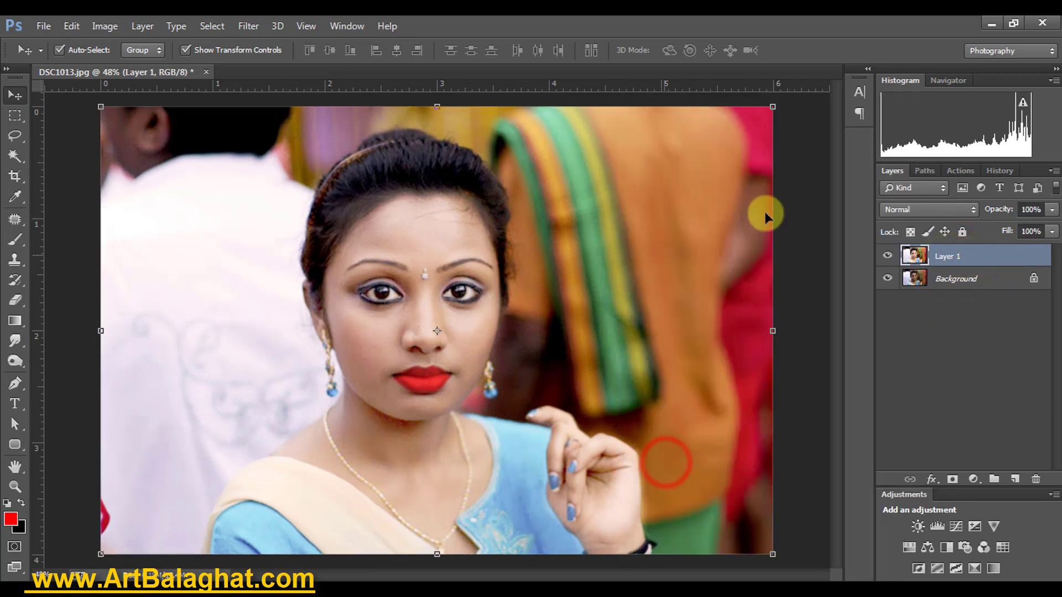
click(569, 268)
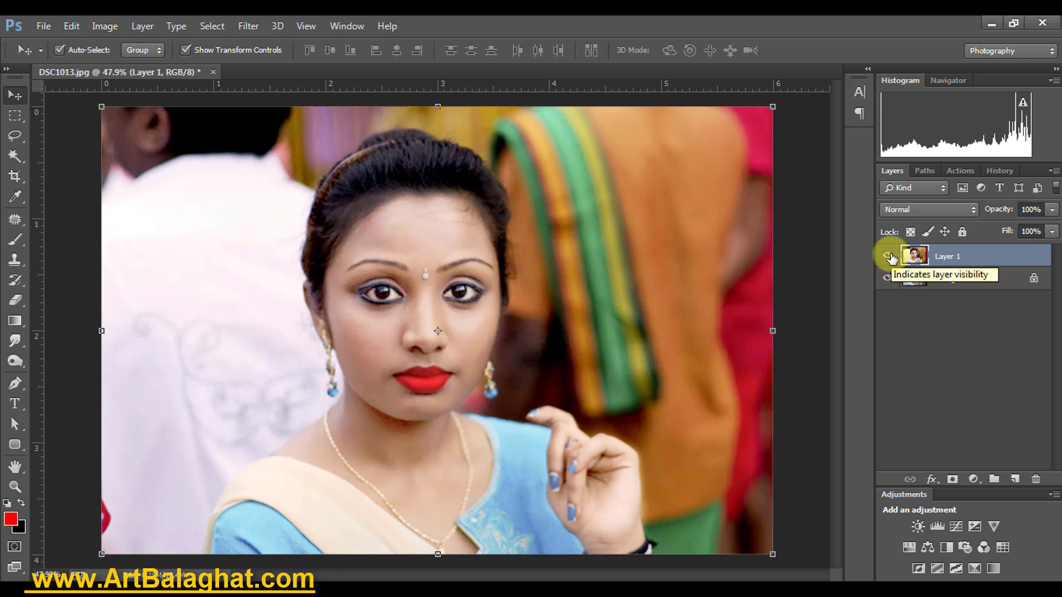
- Toggle the merged Layer 1's visibility repeatedly to compare the retouch with the original
click(888, 256)
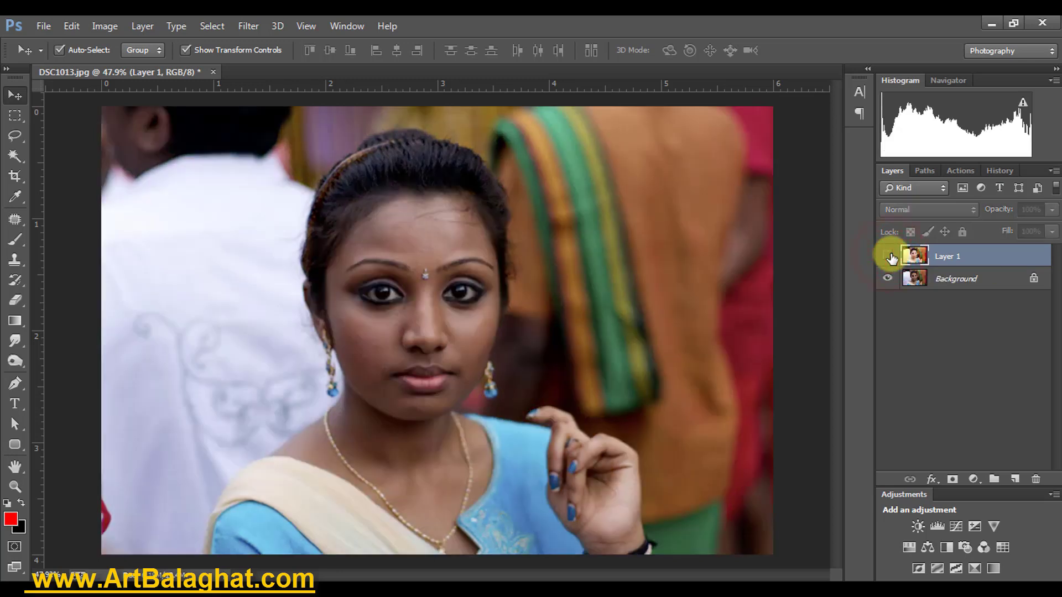
click(889, 257)
click(888, 257)
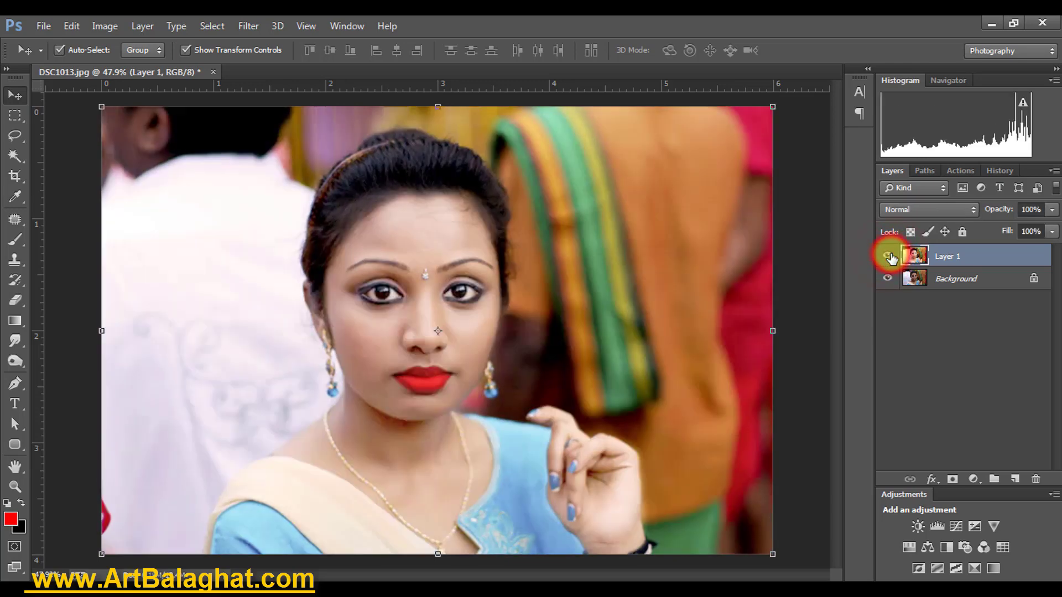
click(888, 257)
click(889, 257)
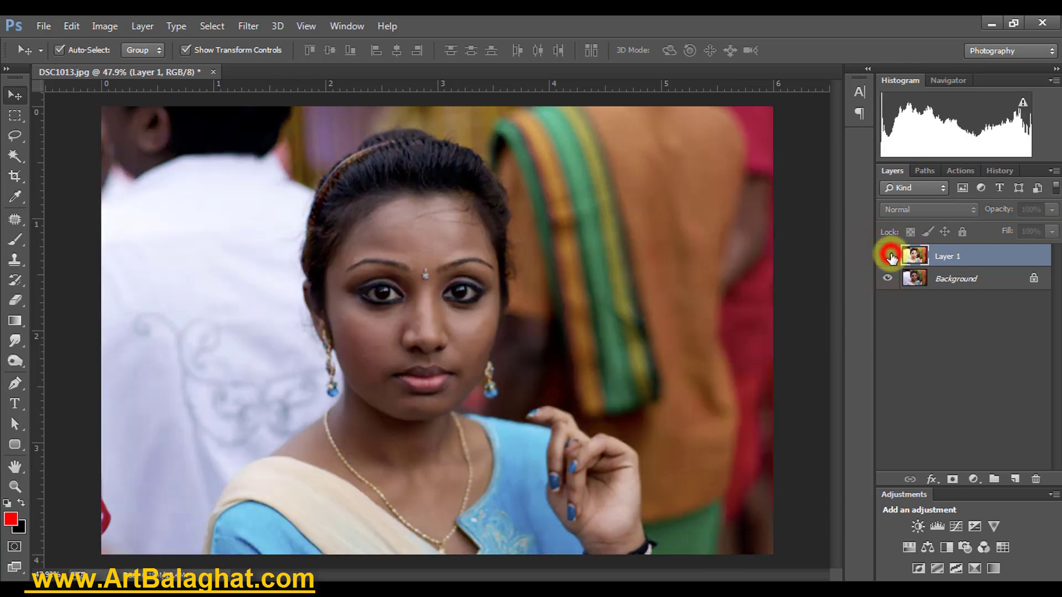
click(889, 256)
click(889, 256)
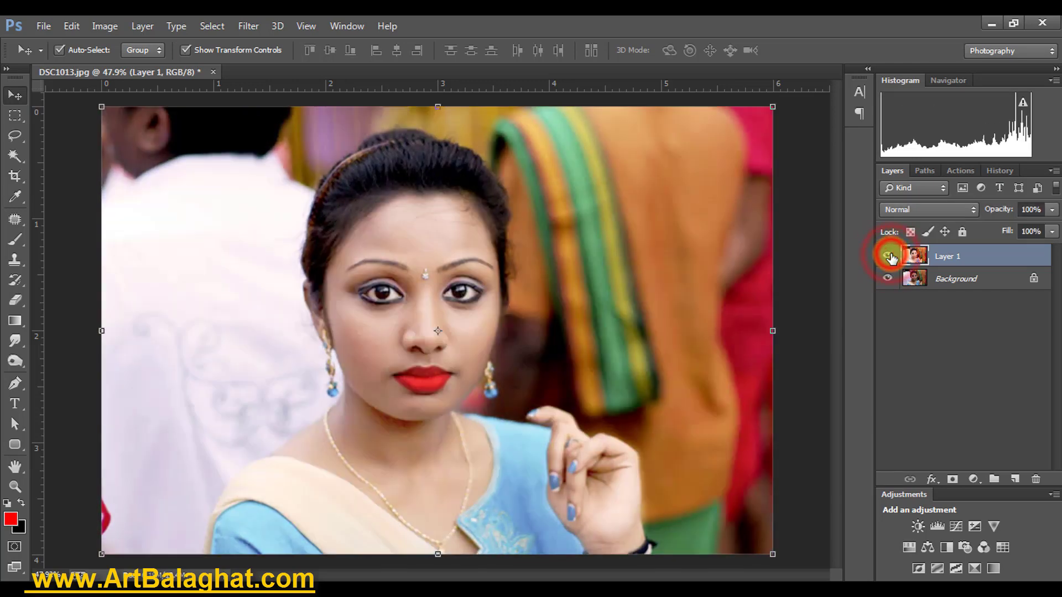
click(888, 256)
click(888, 256)
click(889, 257)
click(889, 256)
click(889, 256)
click(889, 257)
click(888, 256)
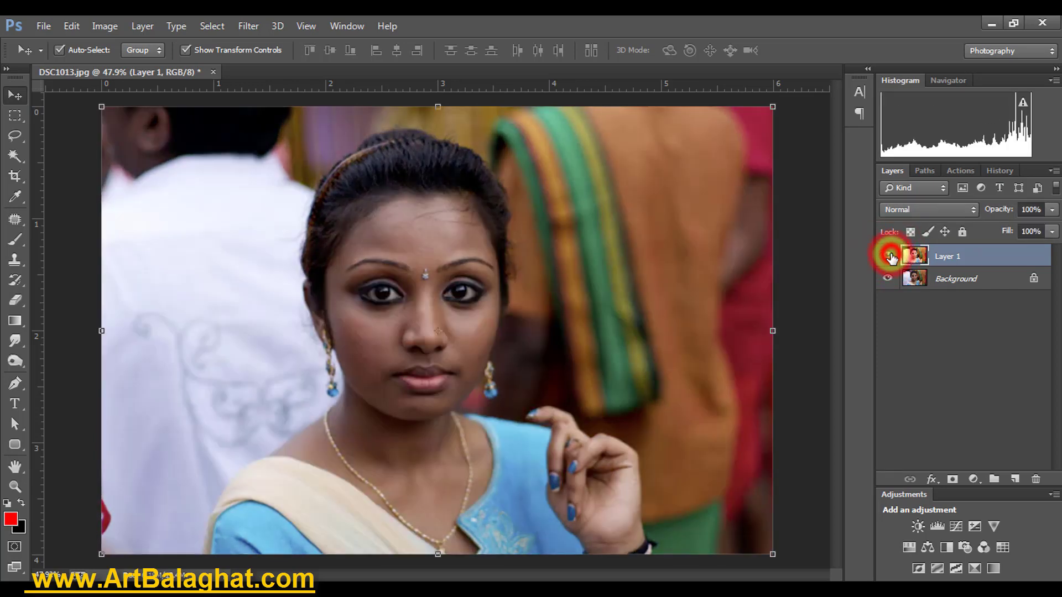
click(888, 256)
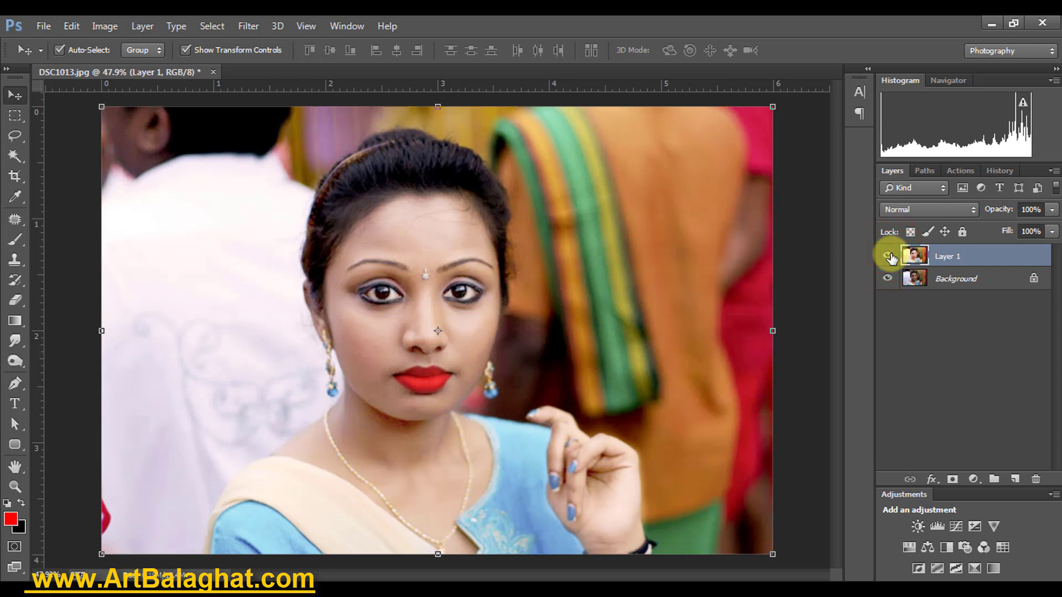